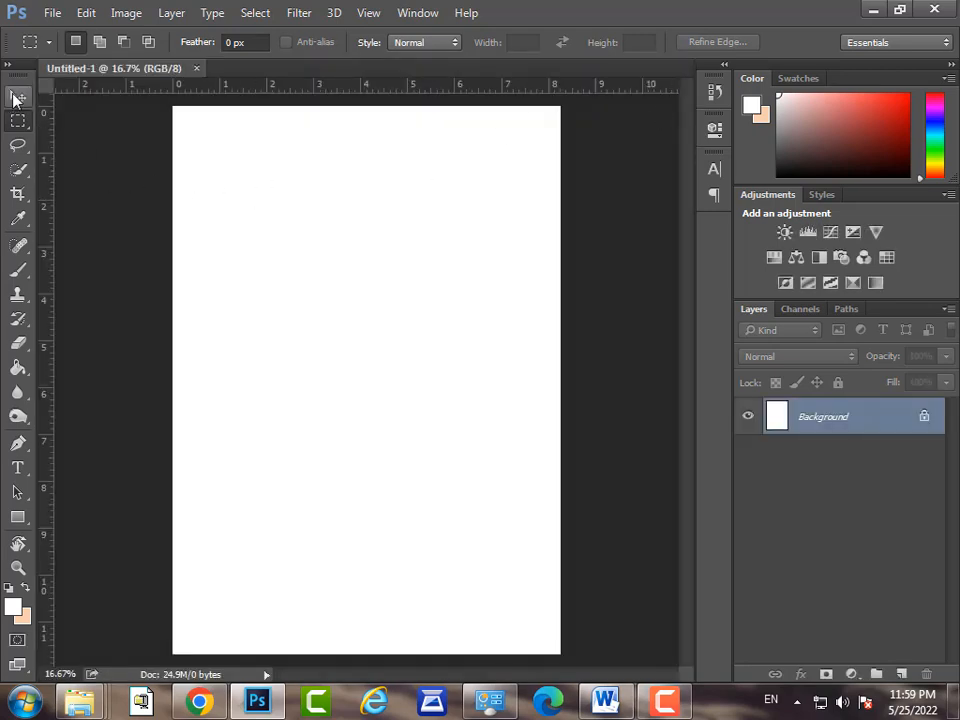
# Switch to Windows Explorer and open the travel flyer image folder in the Music library
pyautogui.click(17, 97)
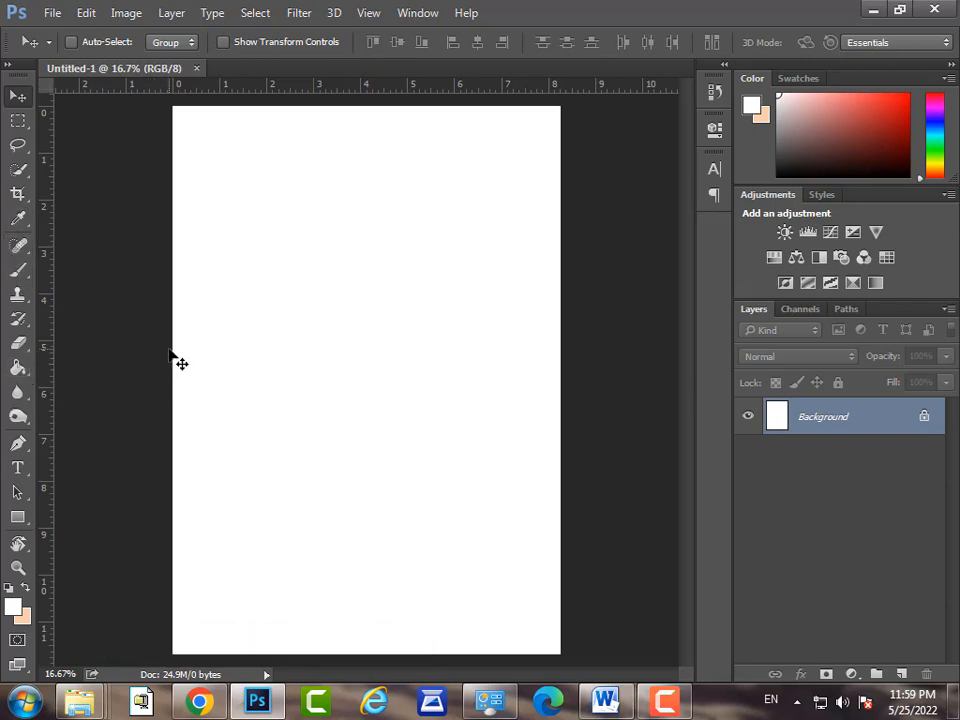
pyautogui.moveTo(83, 703)
pyautogui.click(96, 580)
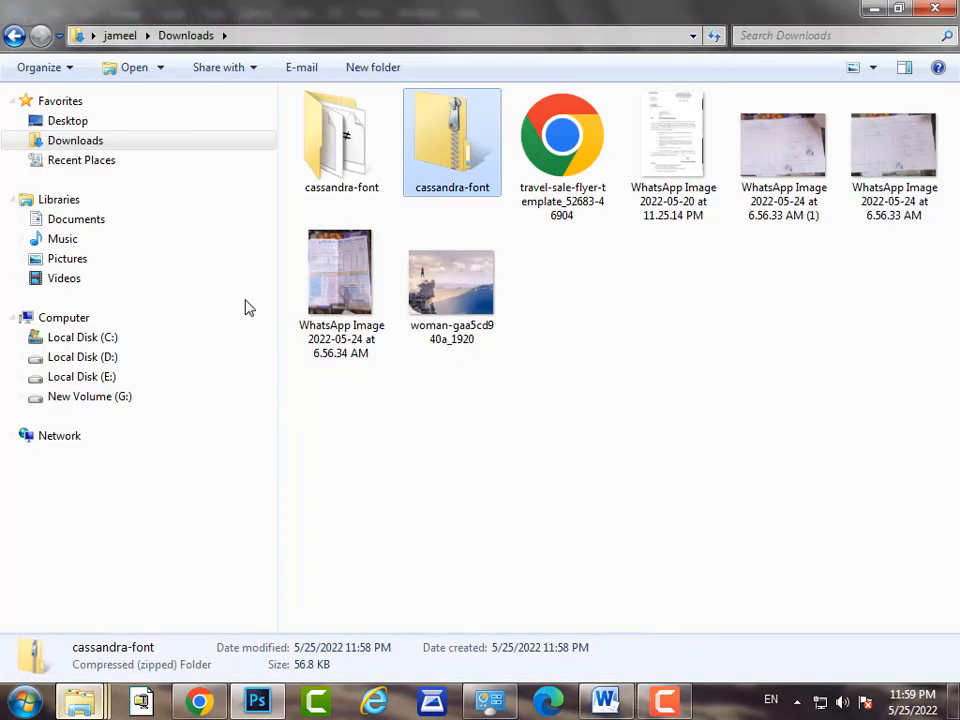
pyautogui.click(92, 259)
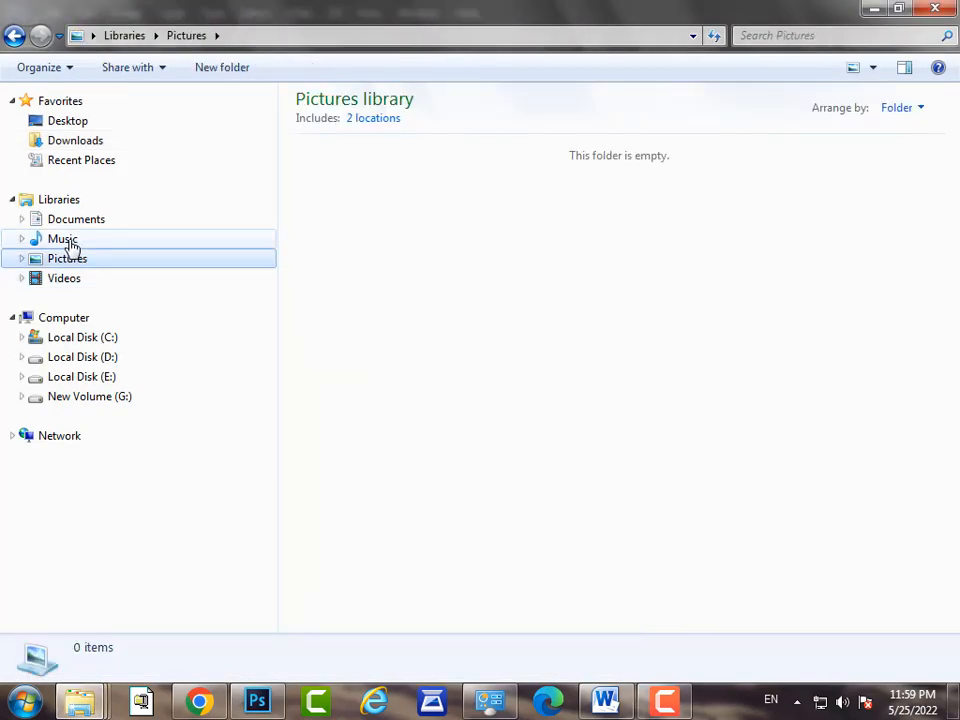
pyautogui.click(88, 240)
pyautogui.doubleClick(335, 205)
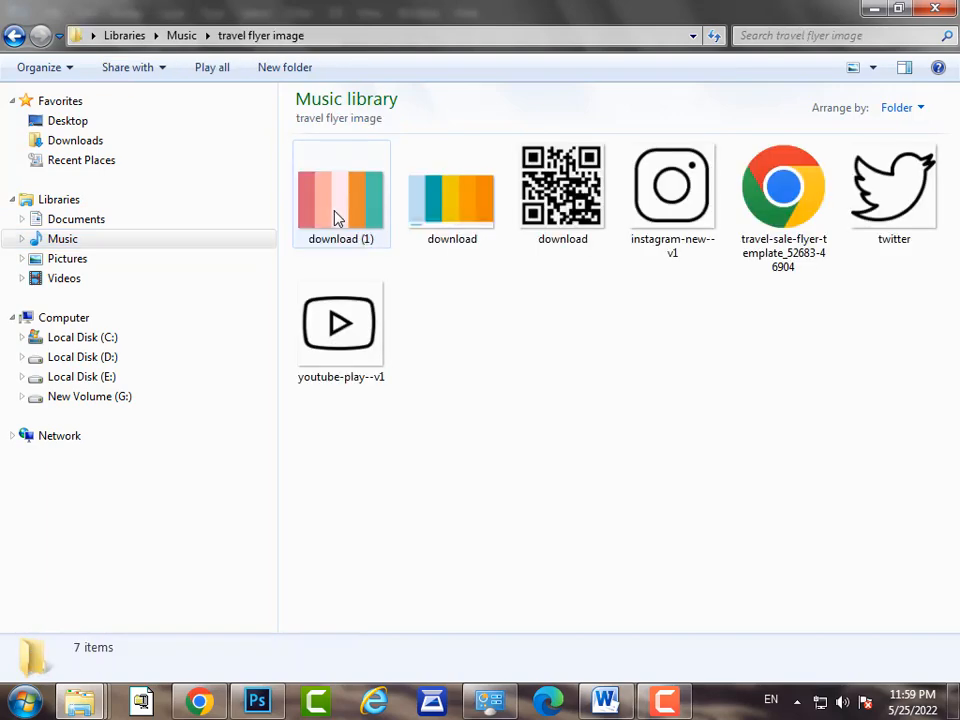
# Copy the woman-gaa5cd940a_1920 image from Downloads into the Music library's travel flyer image folder
pyautogui.click(101, 144)
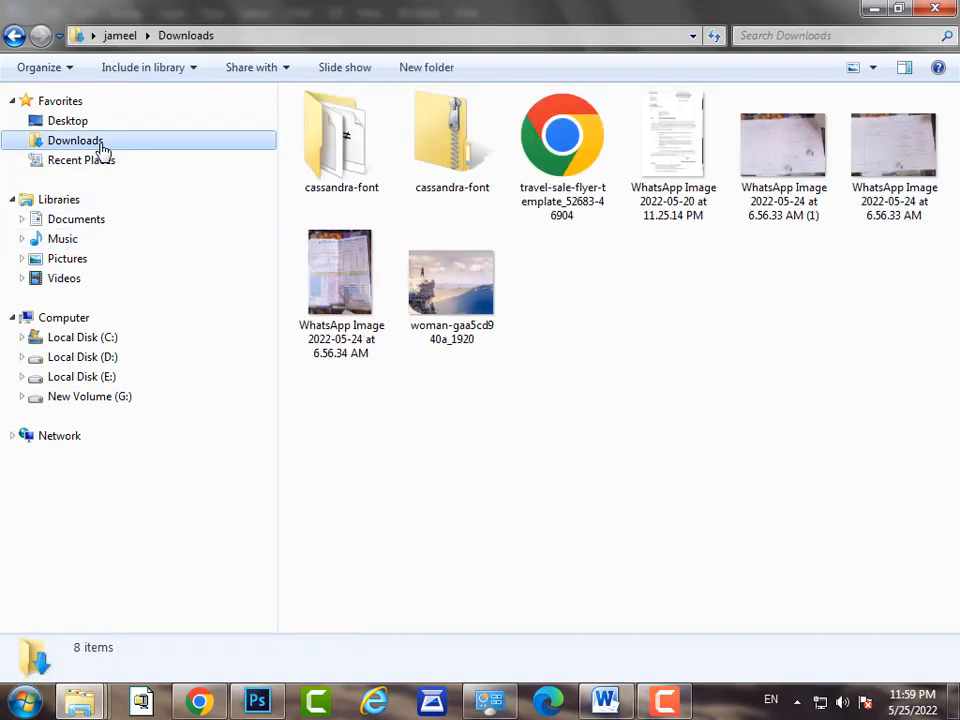
pyautogui.click(458, 276)
pyautogui.rightClick(458, 276)
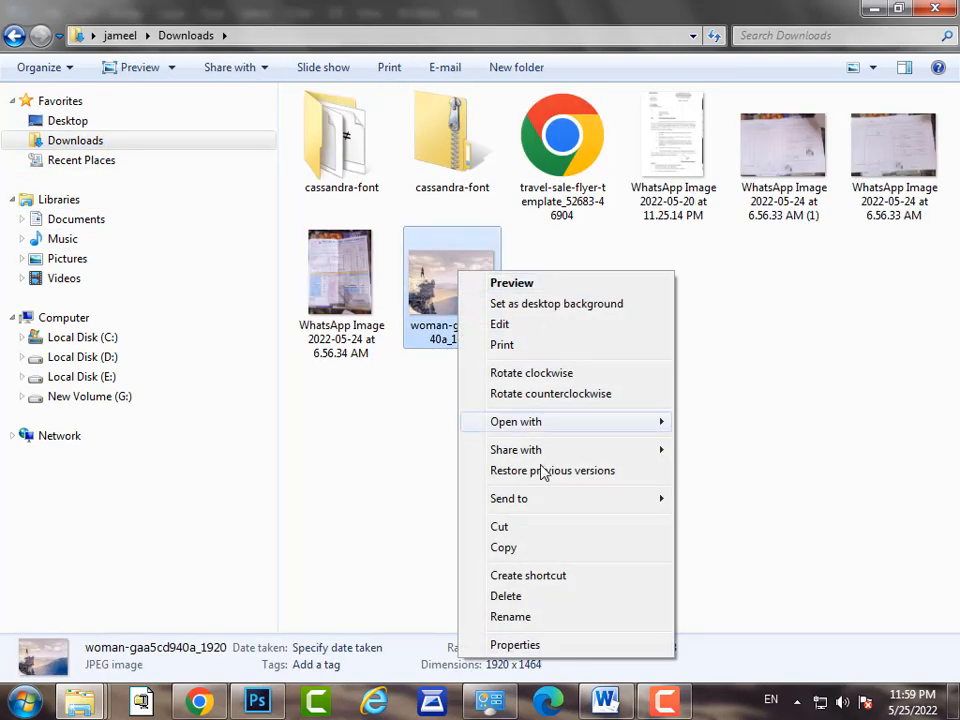
pyautogui.click(519, 550)
pyautogui.click(90, 262)
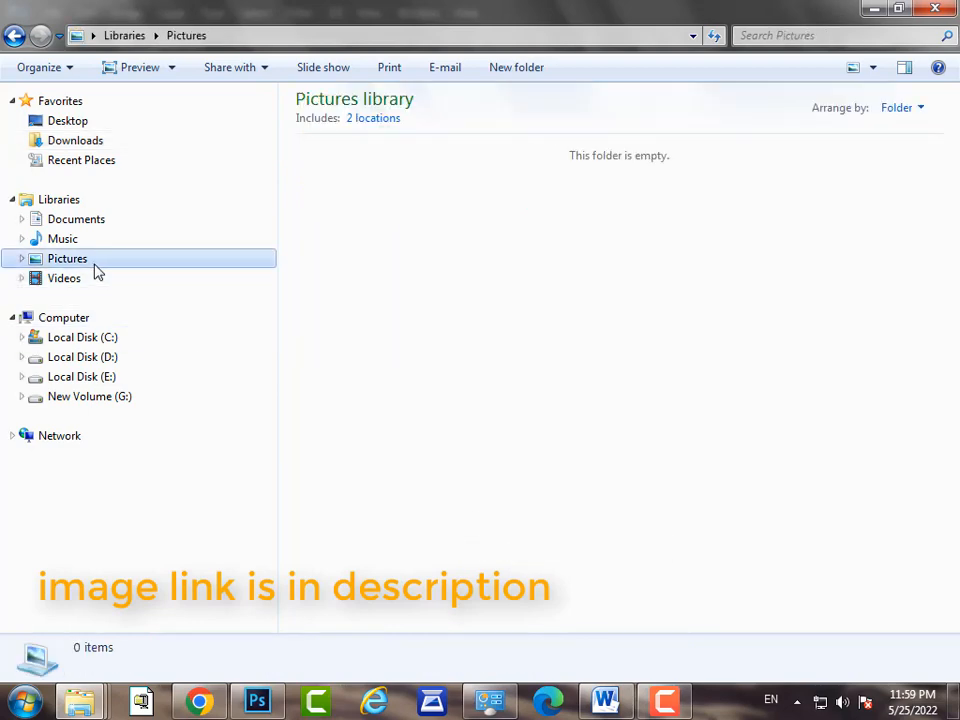
pyautogui.click(88, 240)
pyautogui.doubleClick(364, 214)
pyautogui.rightClick(470, 371)
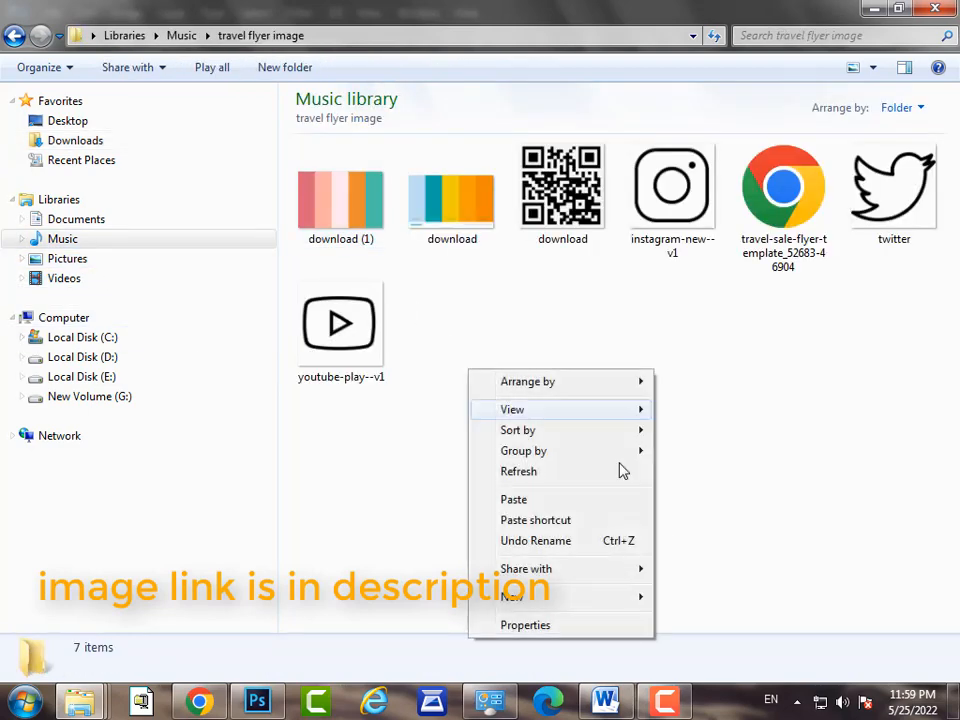
pyautogui.click(513, 499)
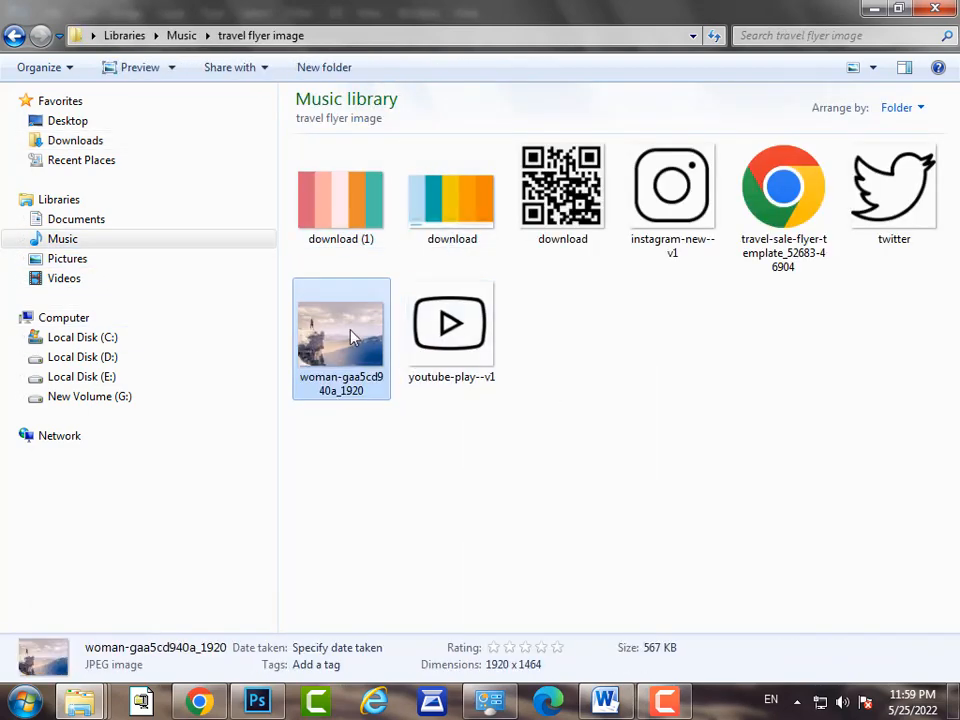
# Place woman-gaa5cd940a_1920 in the Photoshop document at the page's top and scale it to about 131.6% to span the full page width
pyautogui.moveTo(340, 335); pyautogui.dragTo(338, 231)
pyautogui.moveTo(396, 321); pyautogui.dragTo(336, 172)
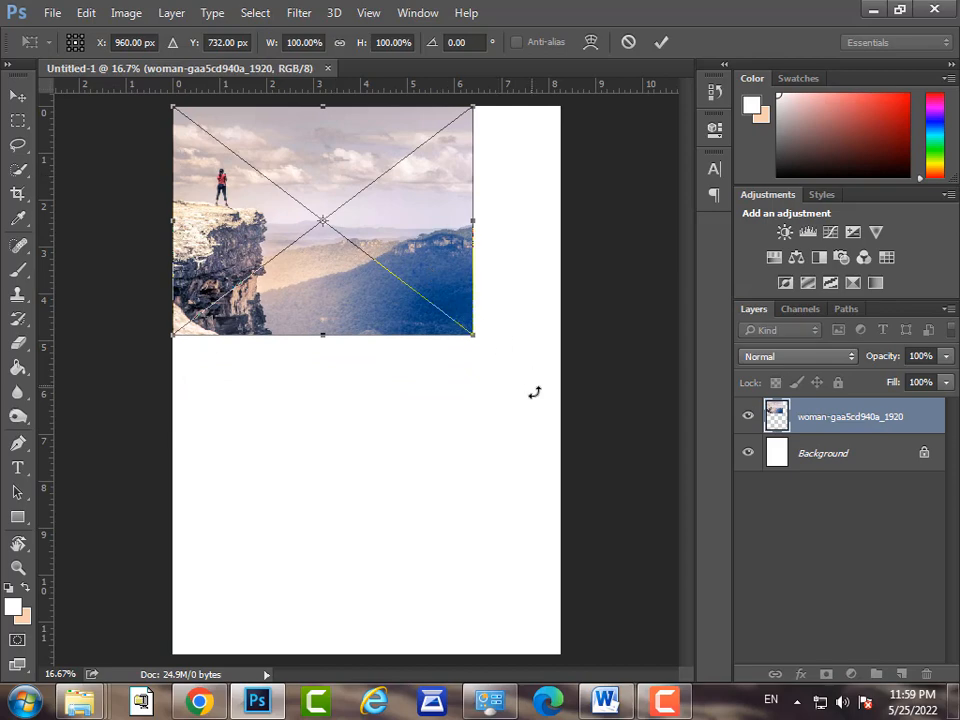
pyautogui.moveTo(476, 339); pyautogui.dragTo(568, 407)
pyautogui.click(662, 43)
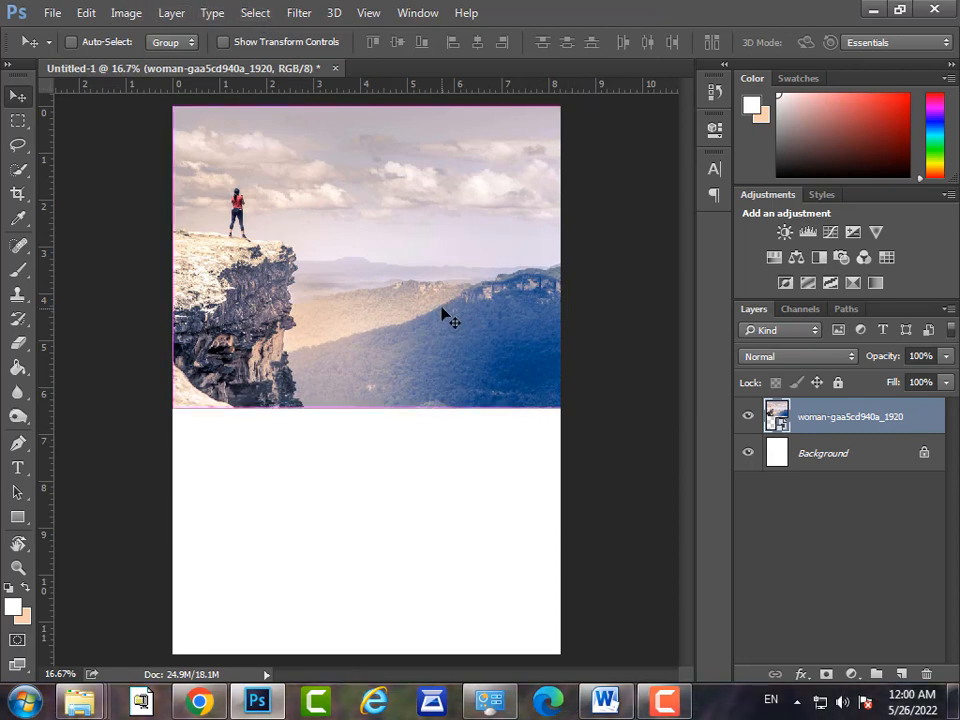
pyautogui.hotkey('ctrl', 't')
pyautogui.rightClick(369, 293)
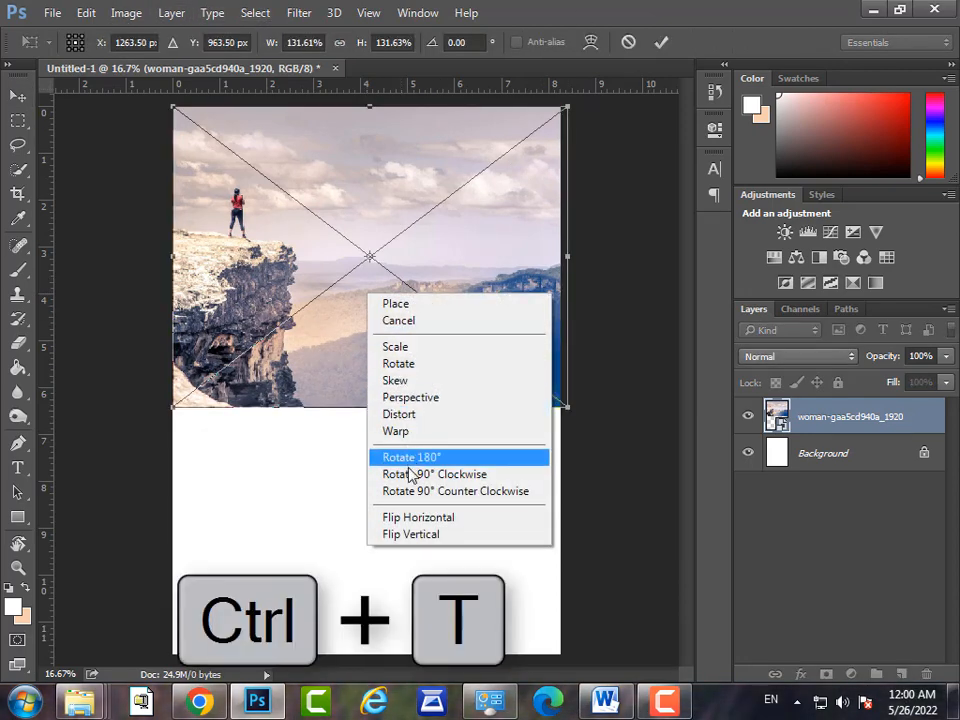
pyautogui.click(424, 520)
pyautogui.moveTo(424, 200); pyautogui.dragTo(434, 198)
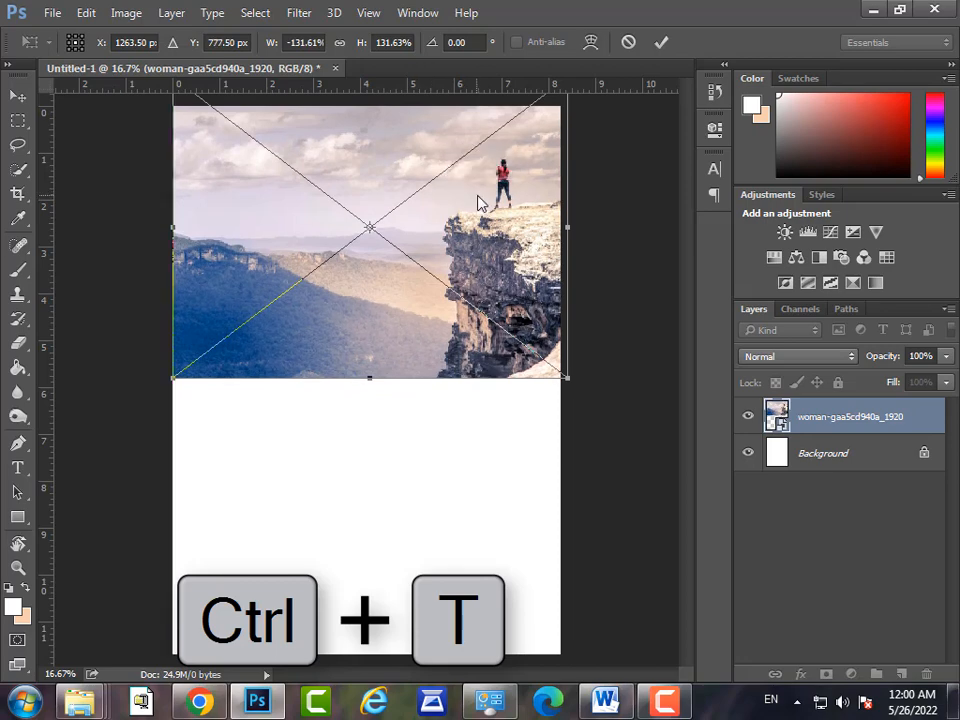
pyautogui.rightClick(478, 201)
pyautogui.click(627, 47)
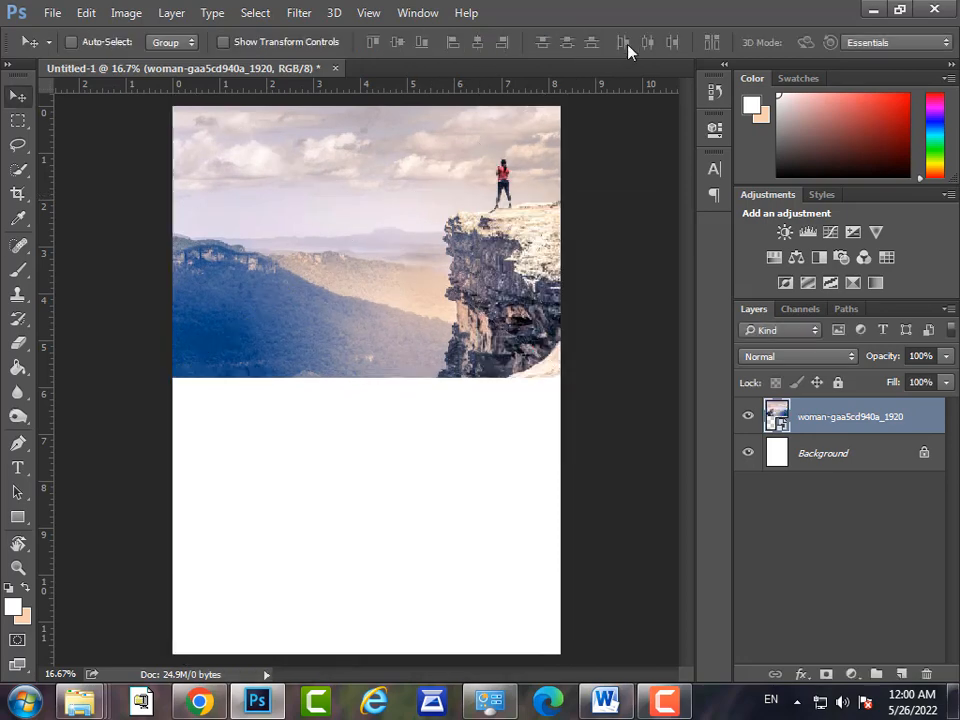
# Add a new layer and start a white Pen tool shape with an anchor just outside the page's left edge, beside the cliff
pyautogui.hotkey('ctrl', 'shift', 'alt', 'n')
pyautogui.press('p')
pyautogui.click(96, 44)
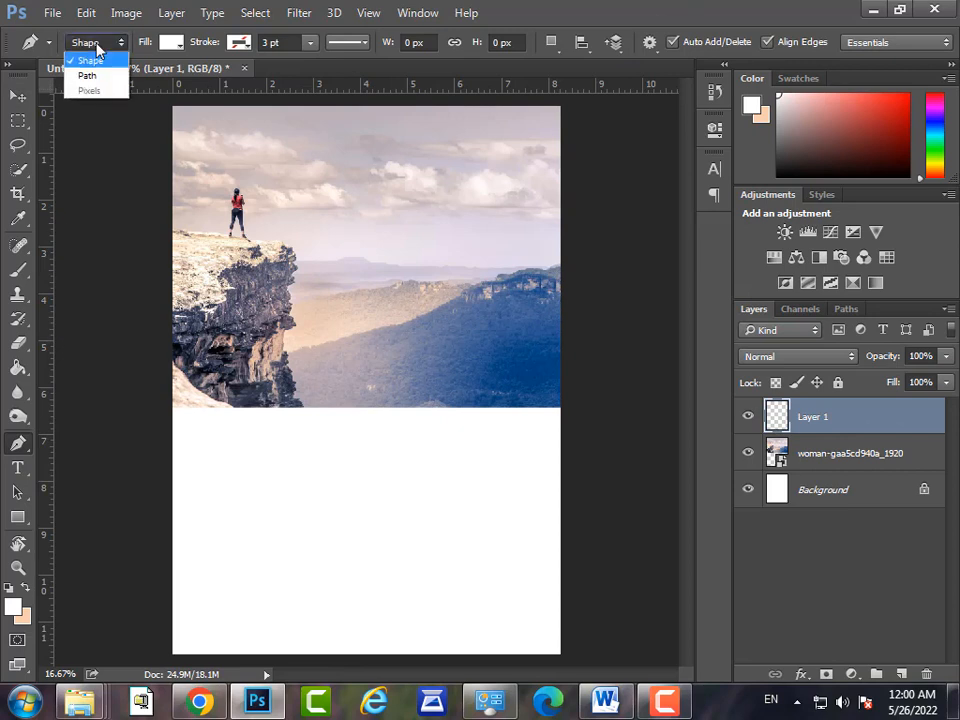
pyautogui.click(100, 62)
pyautogui.click(155, 274)
# Try to outline a wave across the photo and around the page's lower part, undoing back to the first anchor
pyautogui.moveTo(303, 290); pyautogui.dragTo(399, 349)
pyautogui.moveTo(620, 328)
pyautogui.mouseDown()
pyautogui.moveTo(626, 369)
pyautogui.moveTo(622, 330)
pyautogui.mouseUp()
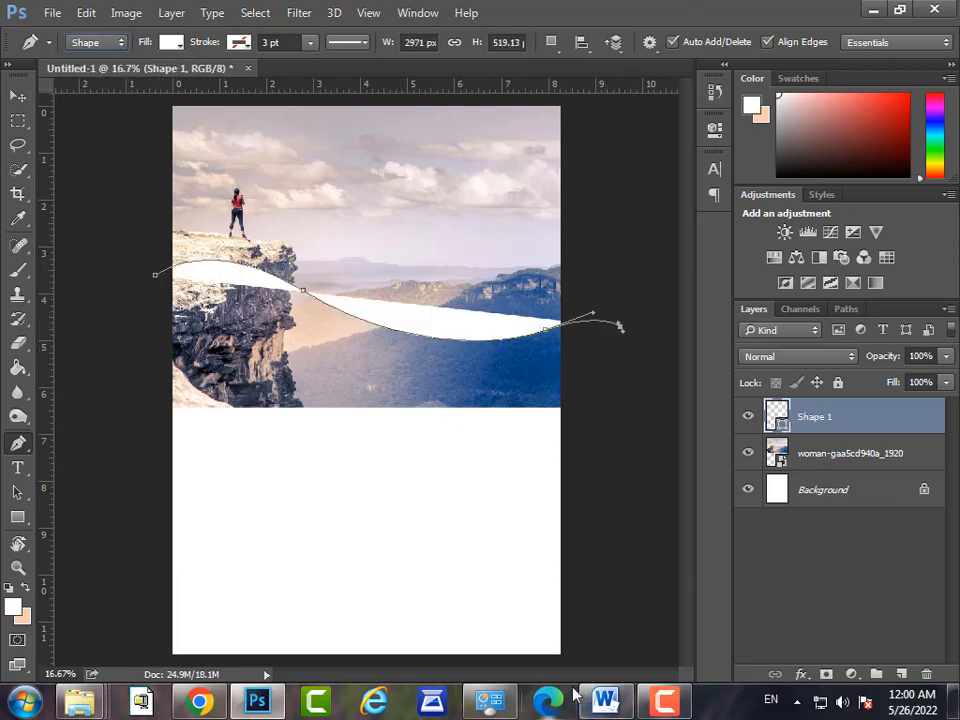
pyautogui.click(565, 662)
pyautogui.click(140, 657)
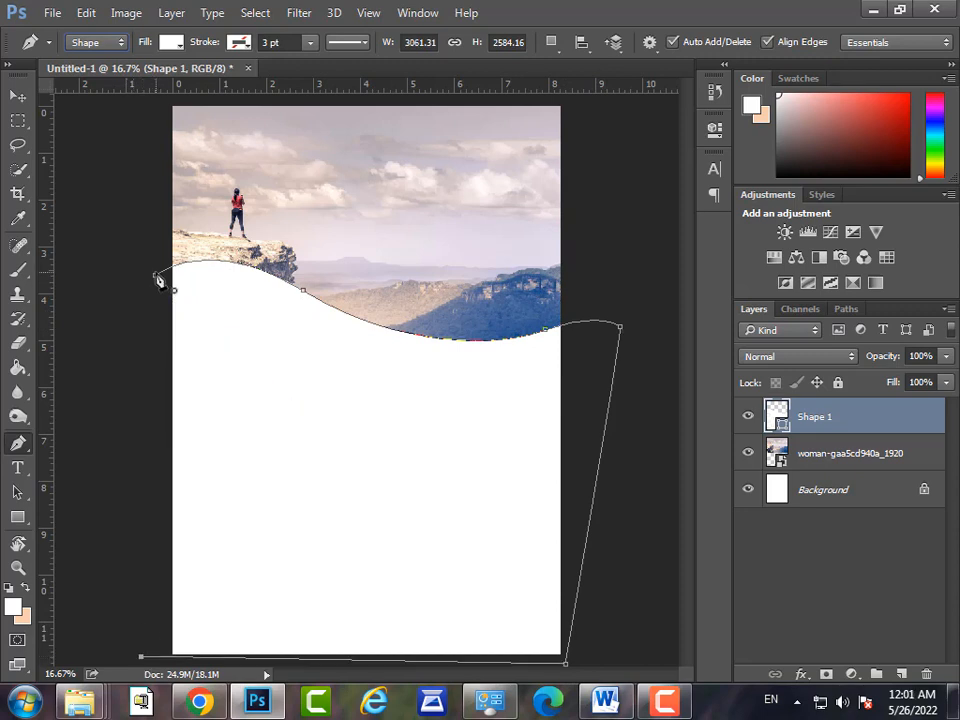
pyautogui.hotkey('ctrl', 'alt', 'z')
pyautogui.hotkey('ctrl', 'alt', 'z')
pyautogui.hotkey('ctrl', 'alt', 'z')
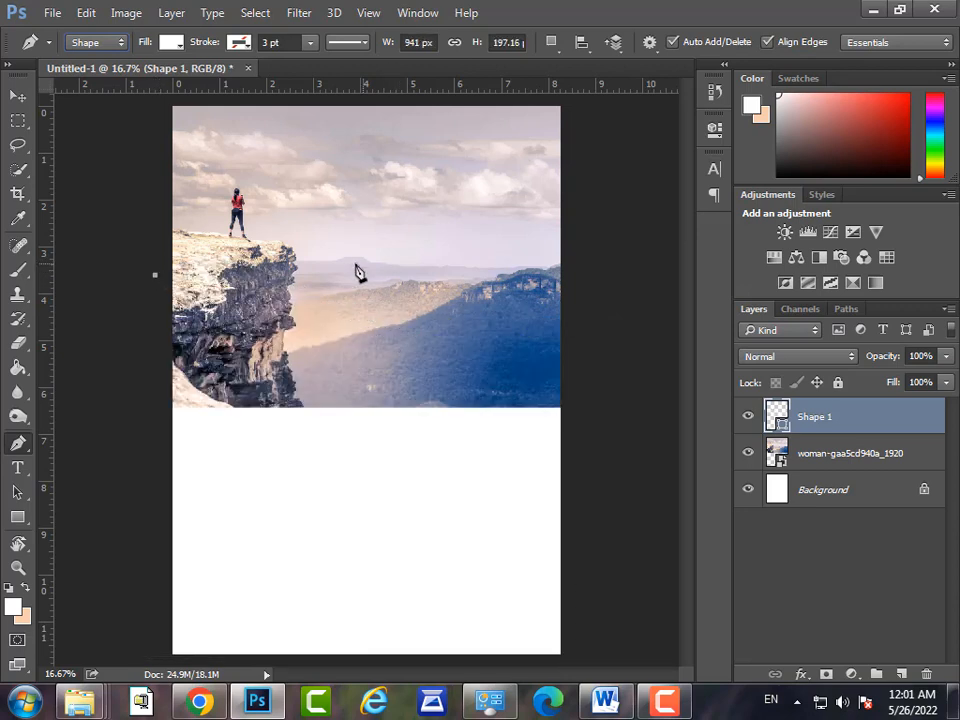
# Complete the white shape with a wide S-curve across the lower photo, enclosing the page down to its bottom edge
pyautogui.moveTo(369, 305); pyautogui.dragTo(470, 383)
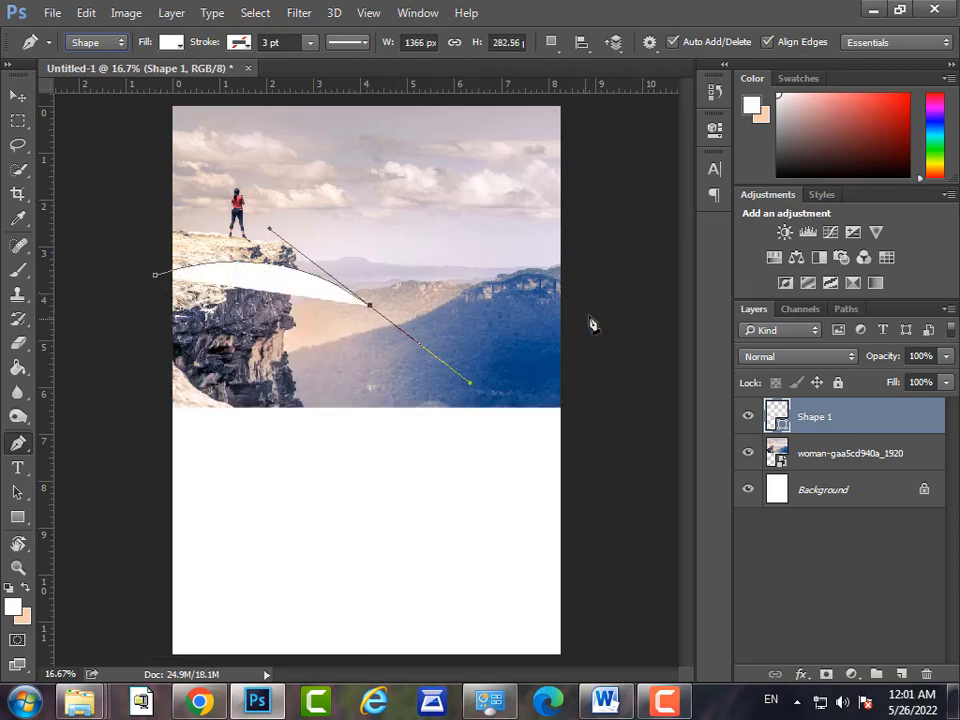
pyautogui.moveTo(585, 318); pyautogui.dragTo(621, 311)
pyautogui.click(571, 662)
pyautogui.click(153, 662)
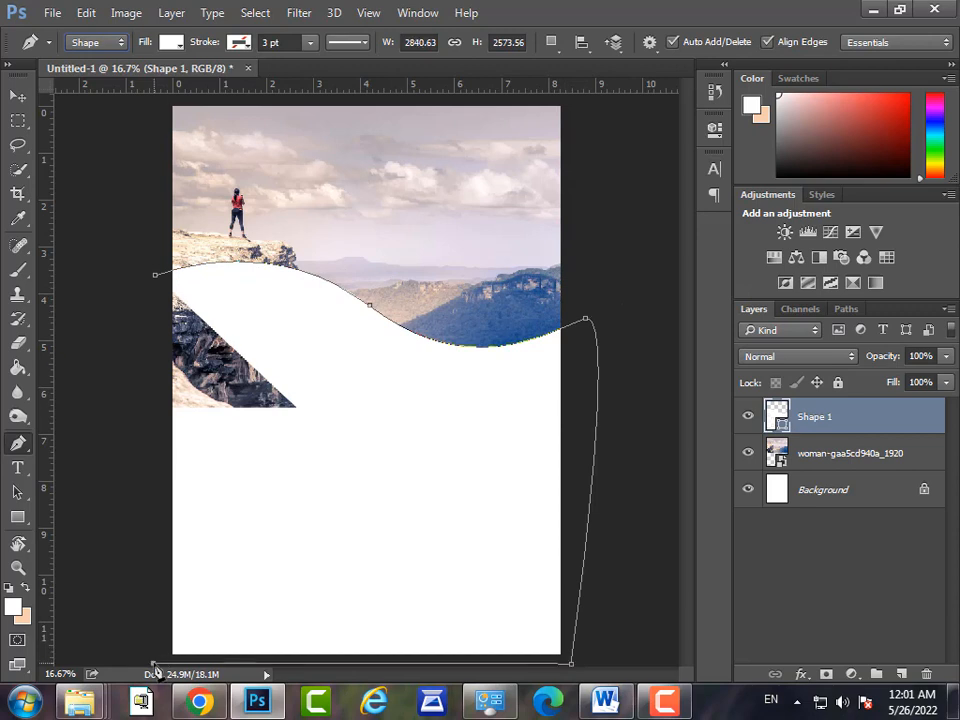
pyautogui.click(156, 282)
pyautogui.click(16, 95)
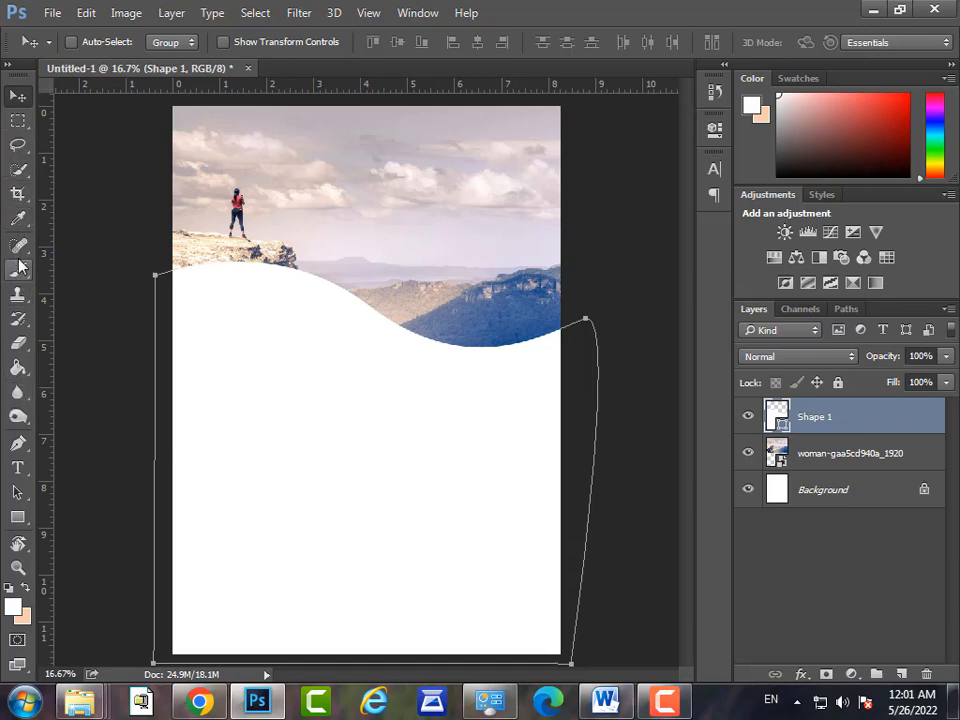
# Place the download (1) colour palette image from the travel flyer image folder over the photo
pyautogui.click(80, 702)
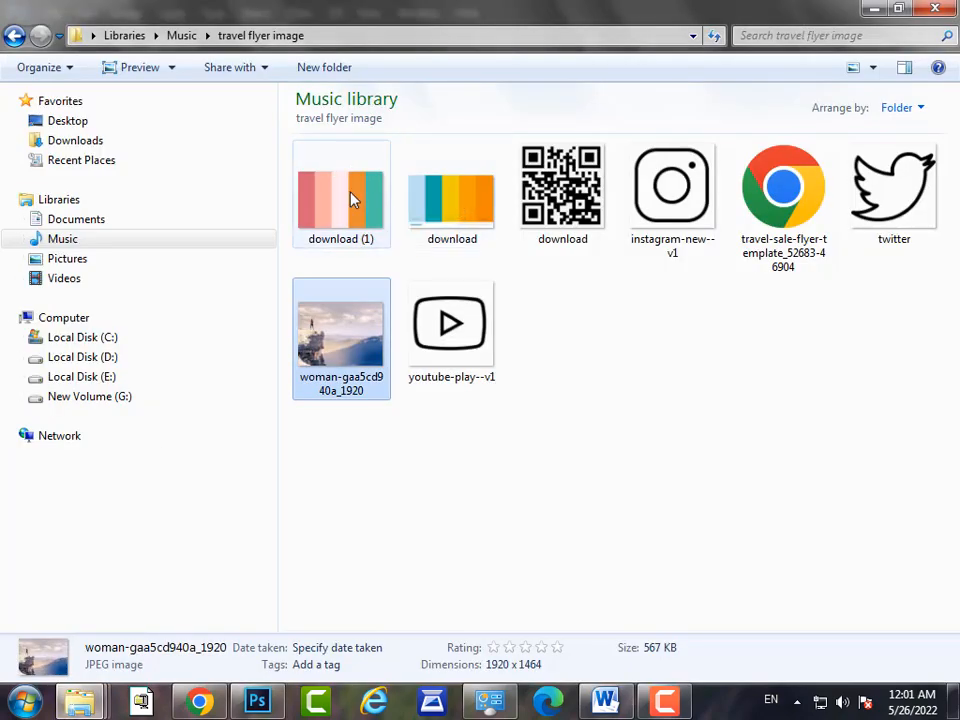
pyautogui.moveTo(351, 199); pyautogui.dragTo(389, 208)
pyautogui.click(661, 42)
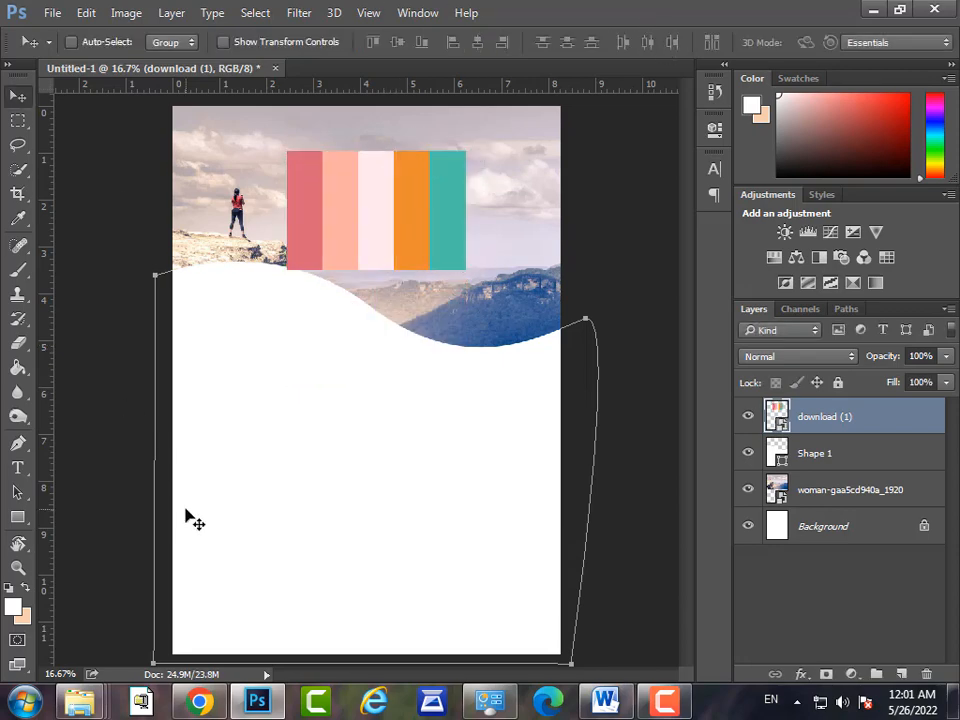
# Set the Pen tool's fill and foreground colour to the palette's leftmost pink-red stripe
pyautogui.click(17, 443)
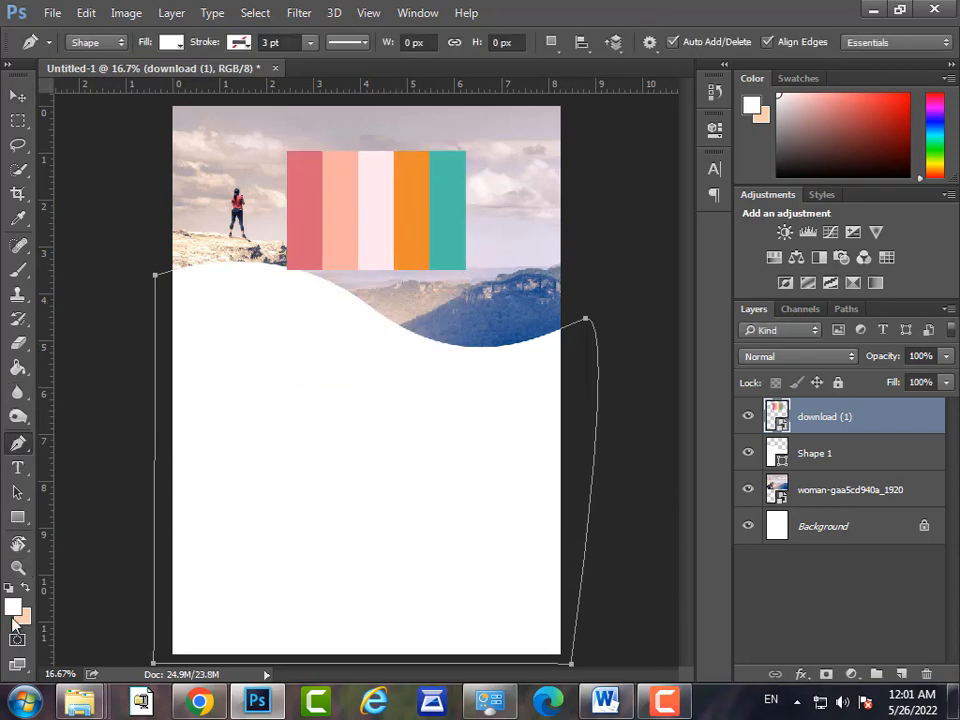
pyautogui.click(13, 607)
pyautogui.click(305, 210)
pyautogui.click(828, 295)
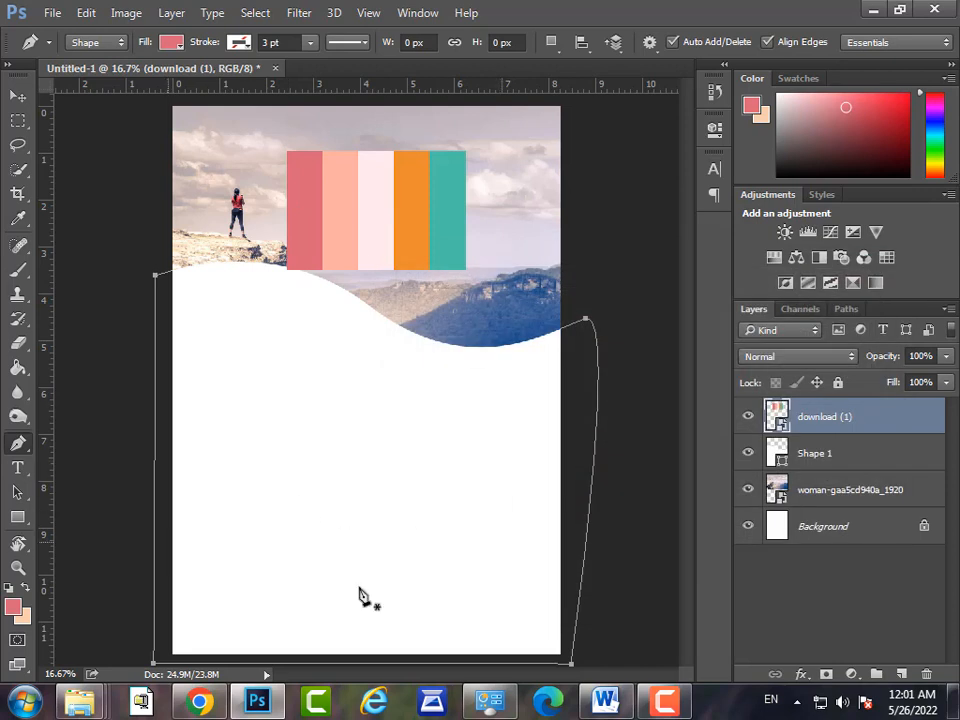
# Draw a closed pink-red wave shape with the Pen tool across the bottom of the page, extending past its edges
pyautogui.click(161, 566)
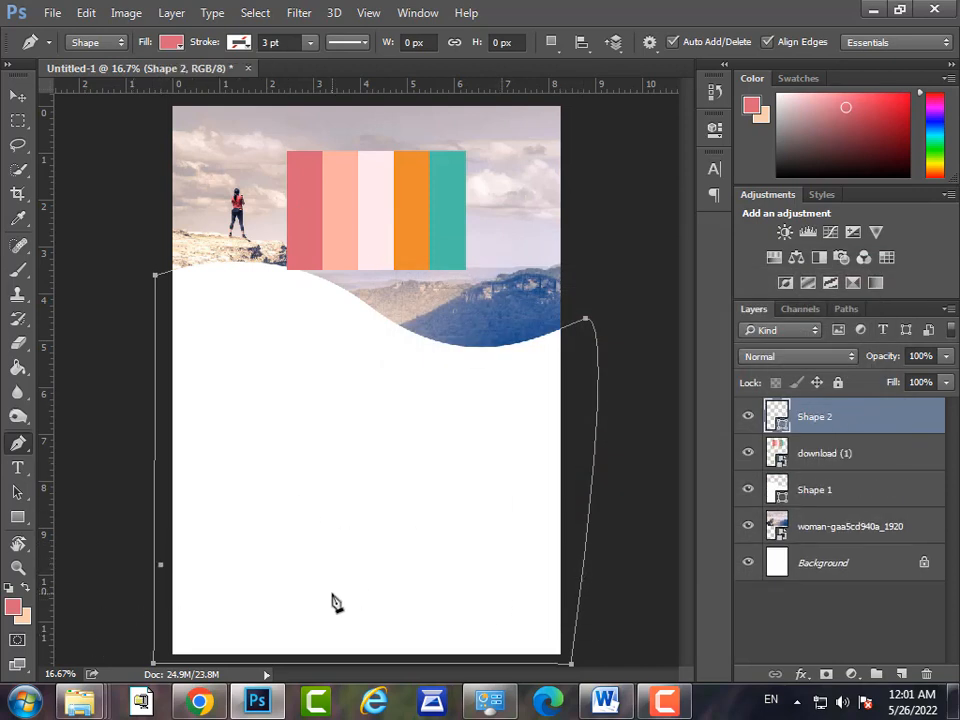
pyautogui.moveTo(443, 601); pyautogui.dragTo(525, 573)
pyautogui.moveTo(583, 551); pyautogui.dragTo(638, 580)
pyautogui.hotkey('ctrl', 'z')
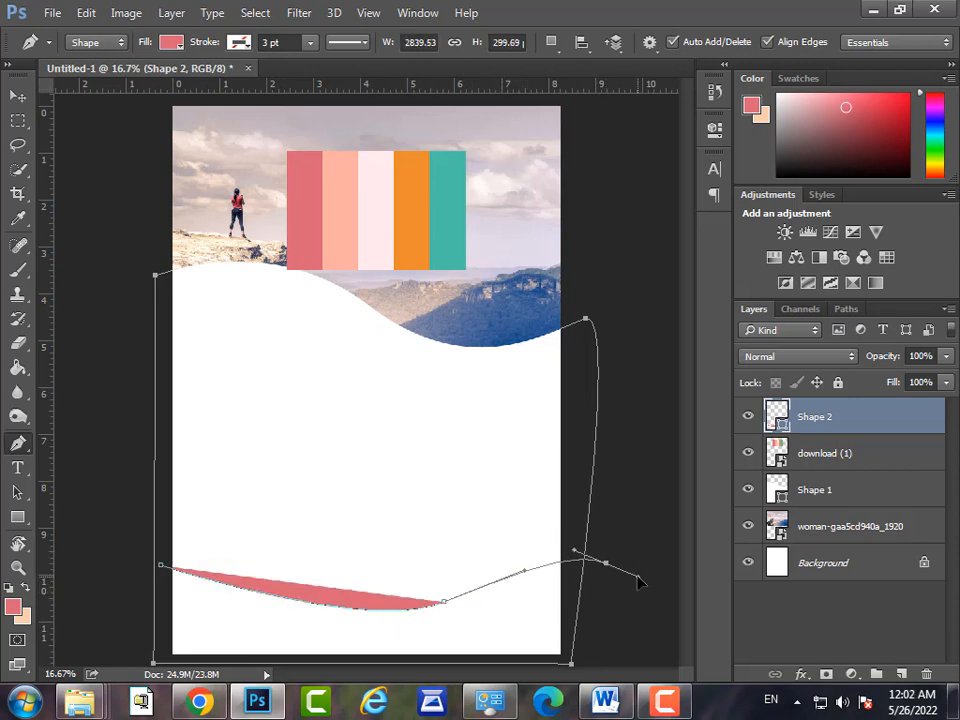
pyautogui.click(597, 663)
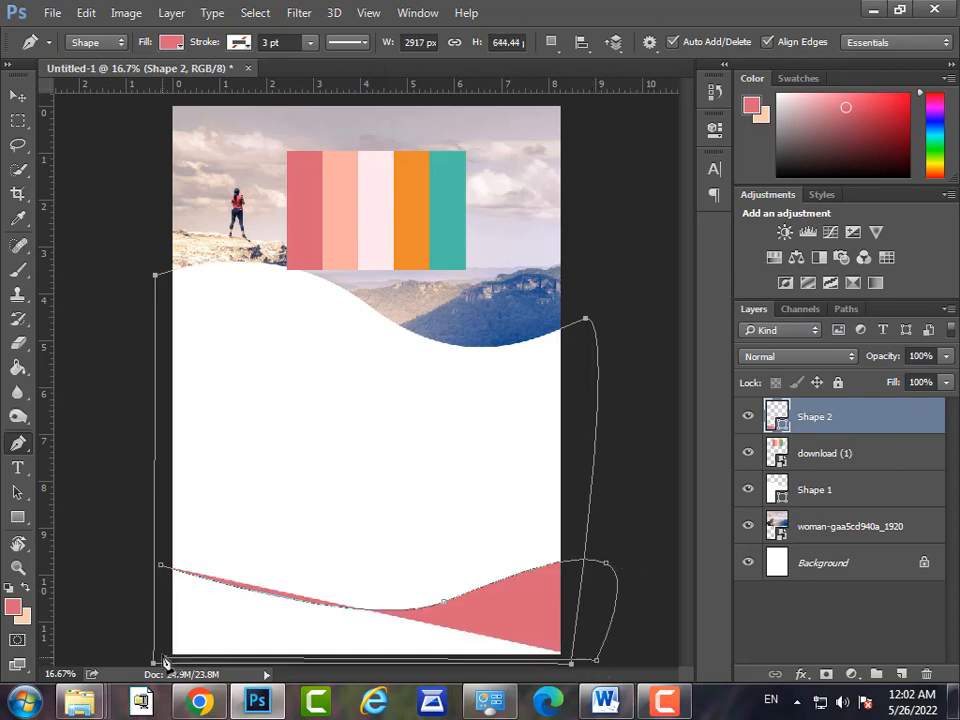
pyautogui.click(162, 657)
pyautogui.click(17, 95)
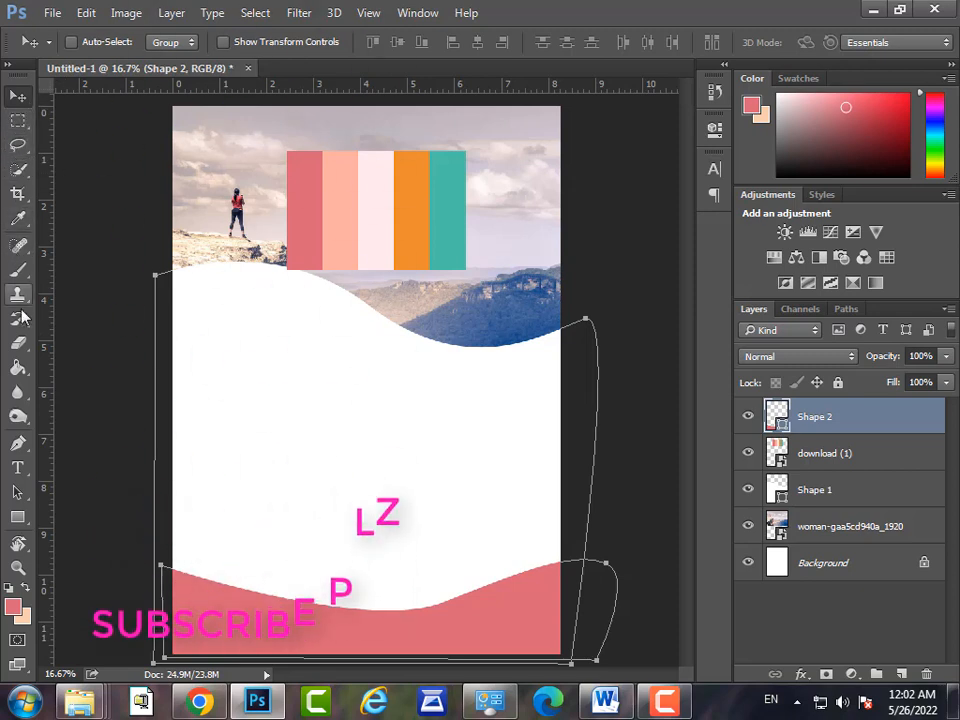
# Draw a tapering pink-red curved band with the Pen tool just inside the white wave's upper edge, from the page's left edge to mid-page
pyautogui.click(18, 446)
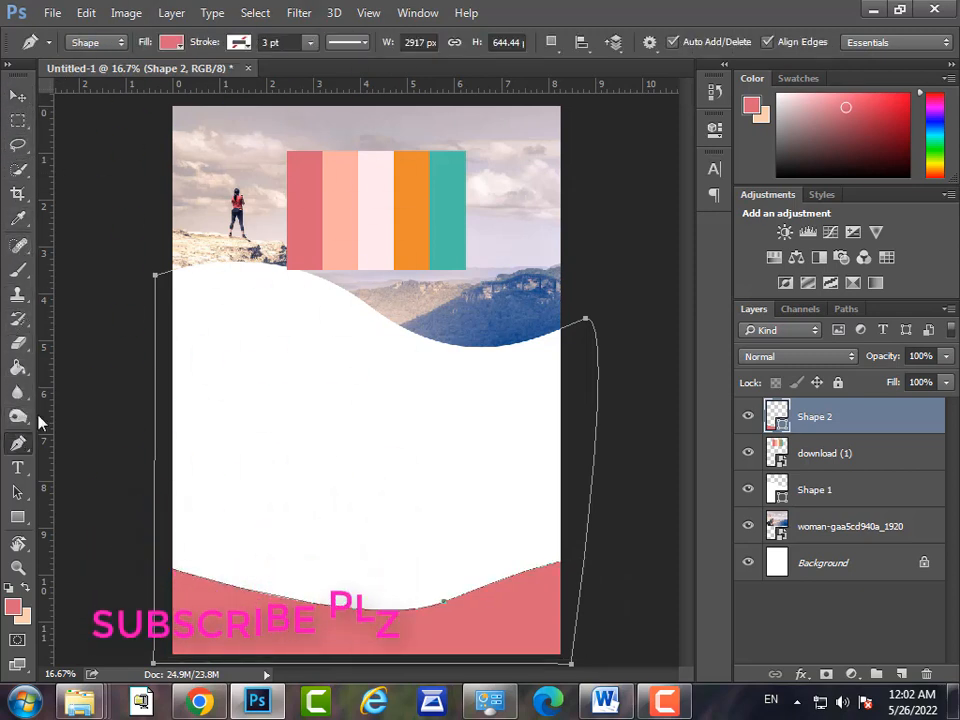
pyautogui.click(176, 284)
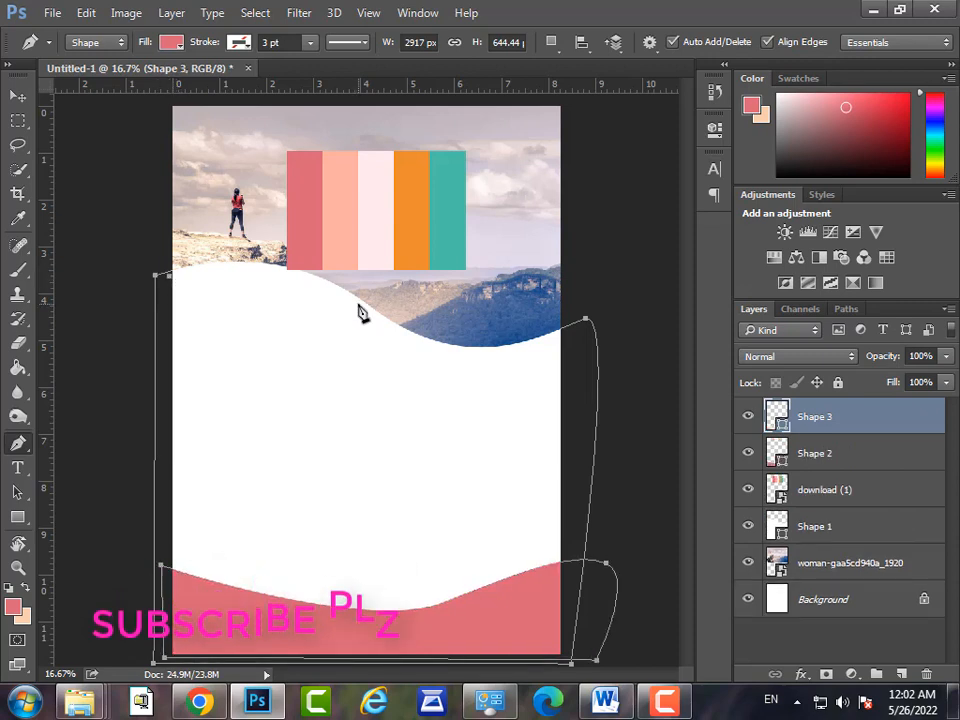
pyautogui.moveTo(373, 311); pyautogui.dragTo(472, 384)
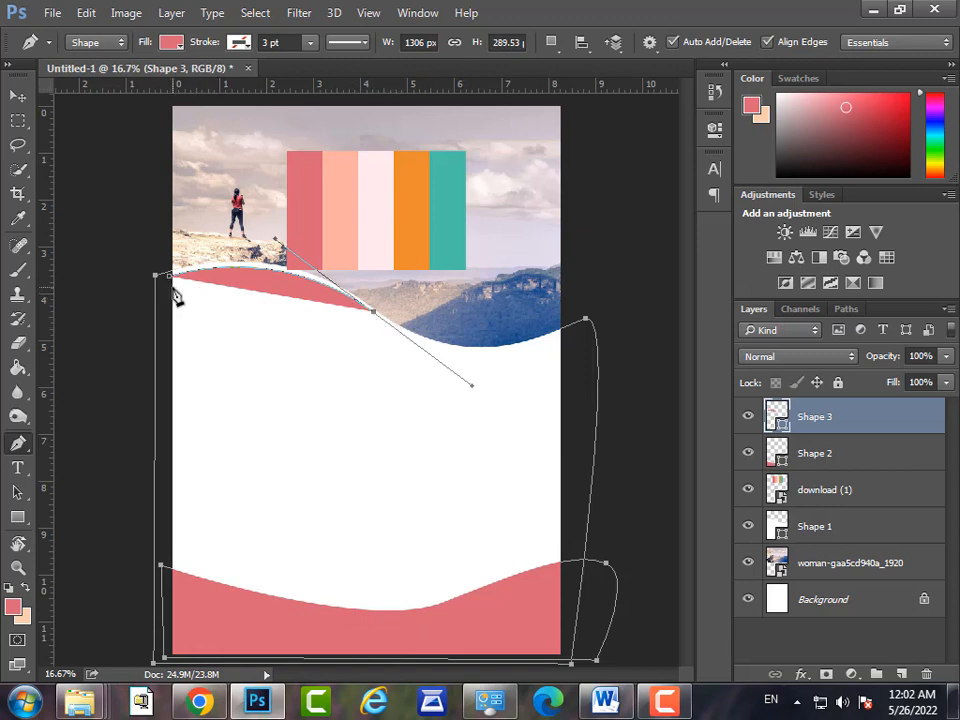
pyautogui.keyDown('alt'); pyautogui.click(374, 313); pyautogui.keyUp('alt')
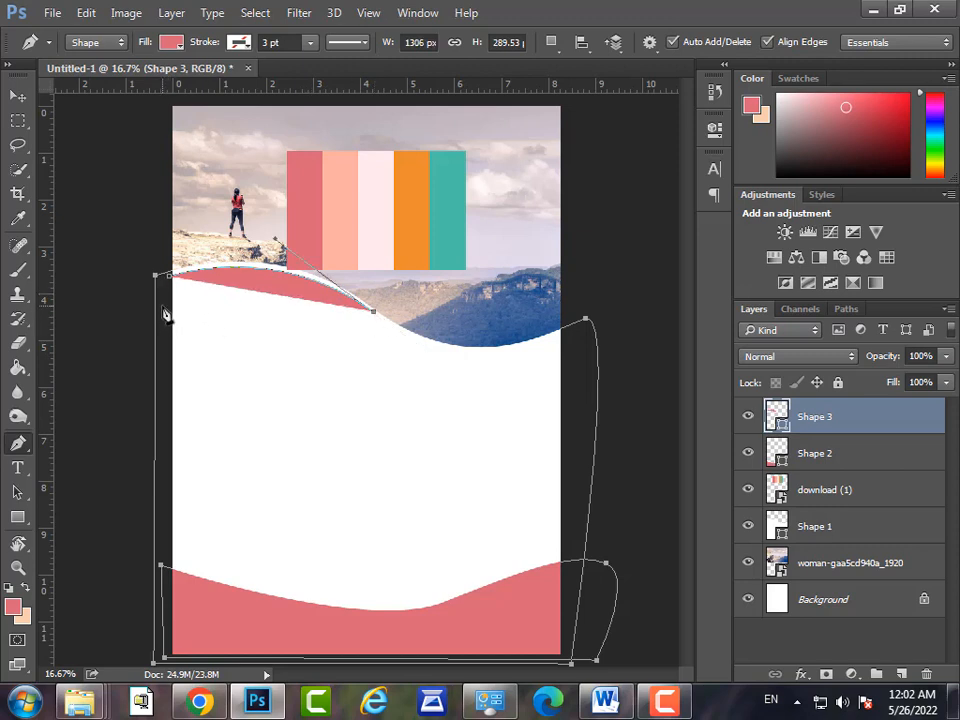
pyautogui.moveTo(166, 313); pyautogui.dragTo(113, 369)
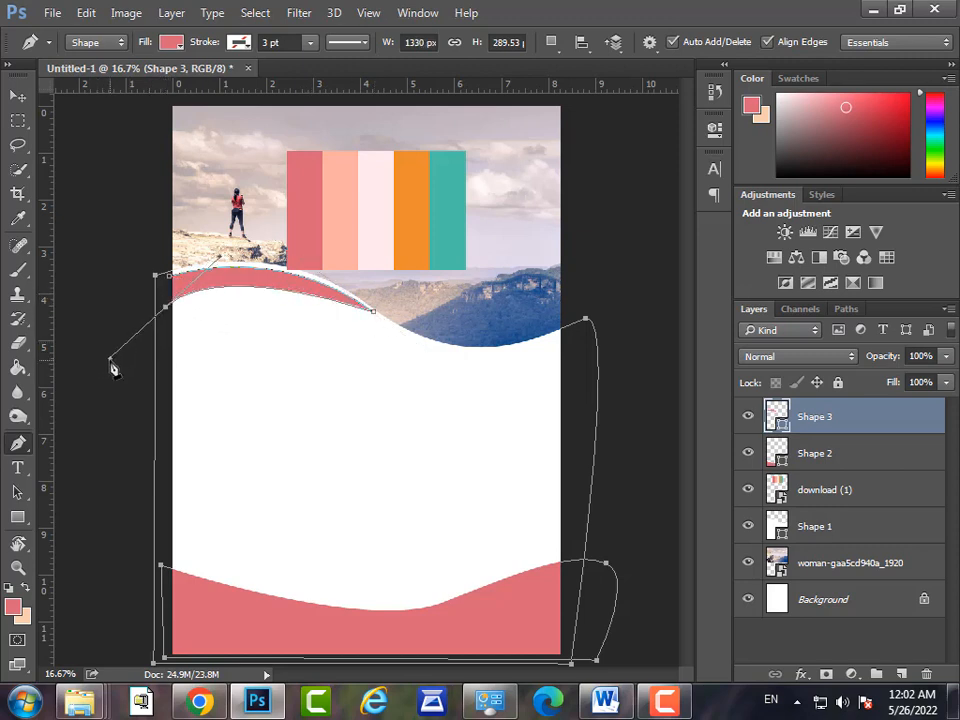
pyautogui.click(17, 97)
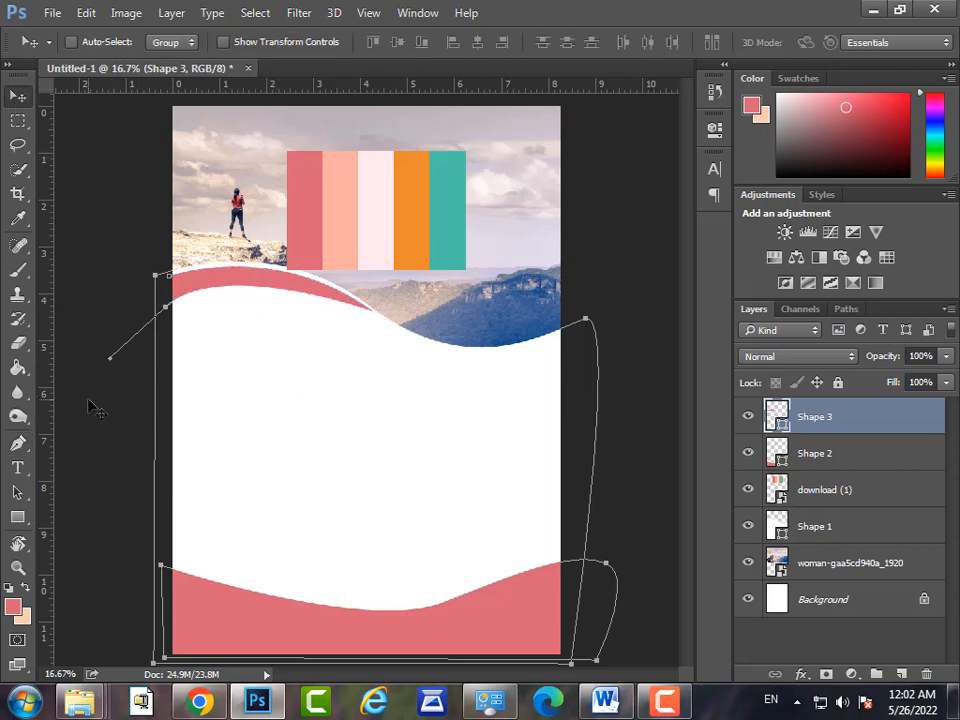
# Close the open path of the pink-red curved band at the page's left edge with the Pen tool
pyautogui.click(20, 465)
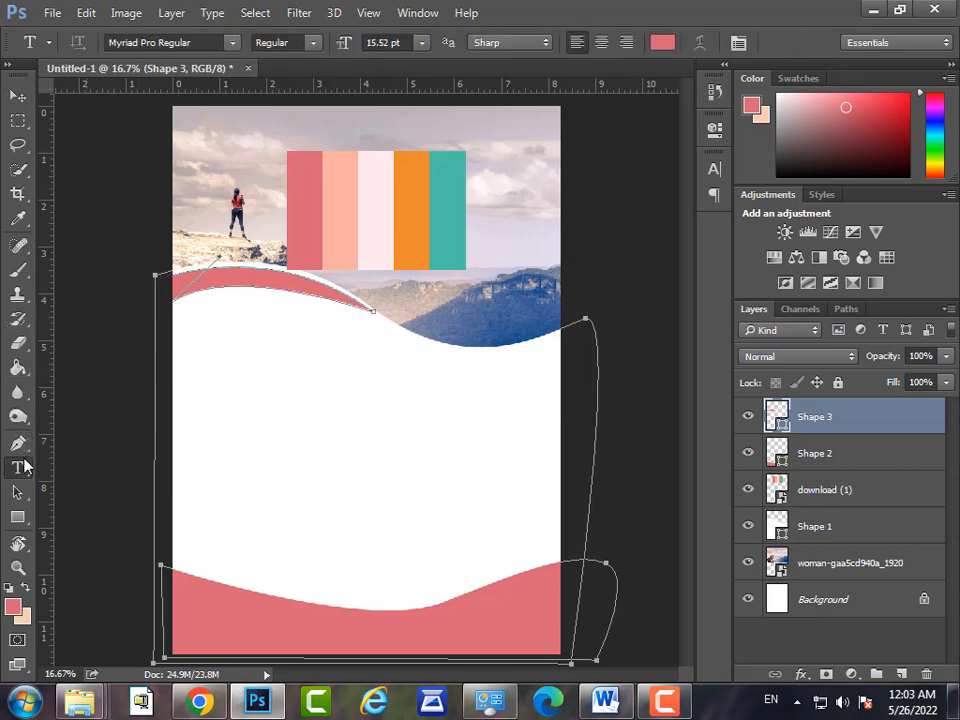
pyautogui.click(17, 443)
pyautogui.click(13, 605)
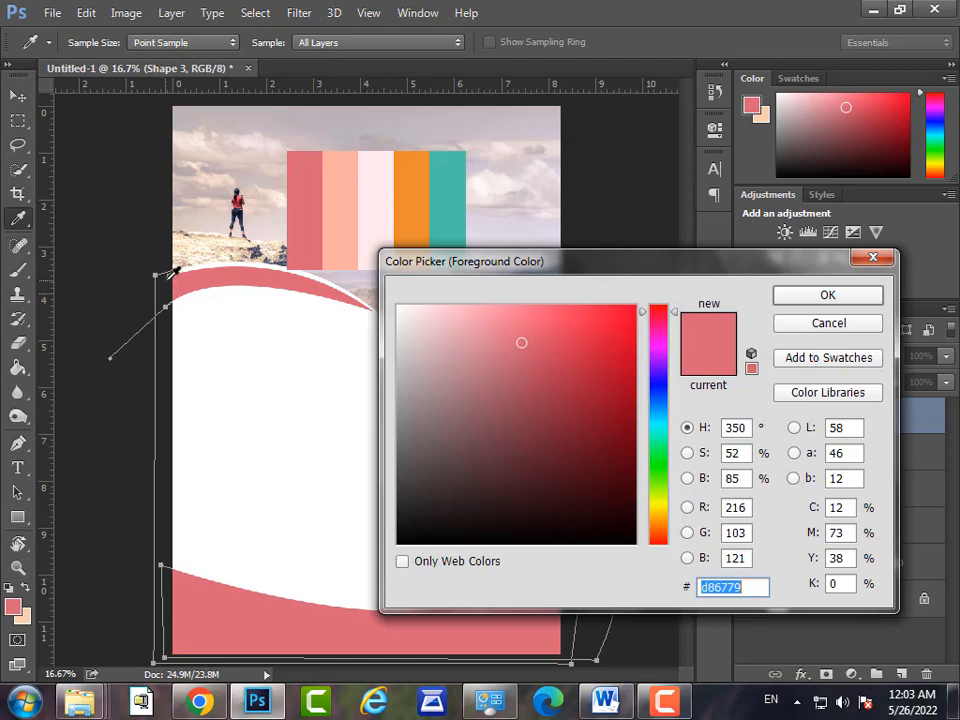
pyautogui.click(852, 325)
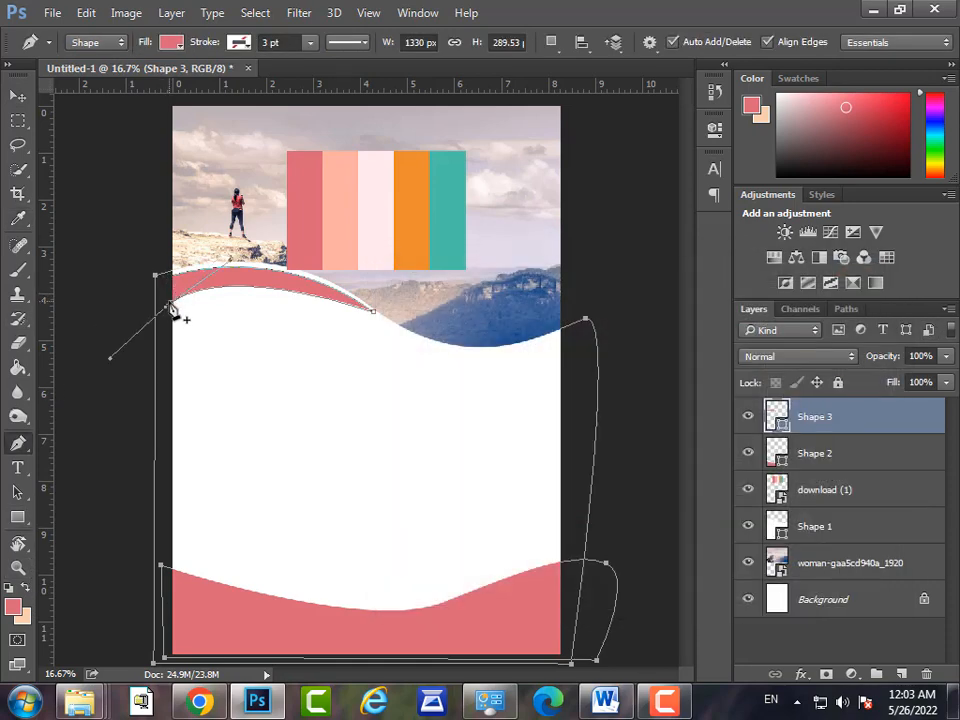
pyautogui.moveTo(172, 310); pyautogui.dragTo(175, 285)
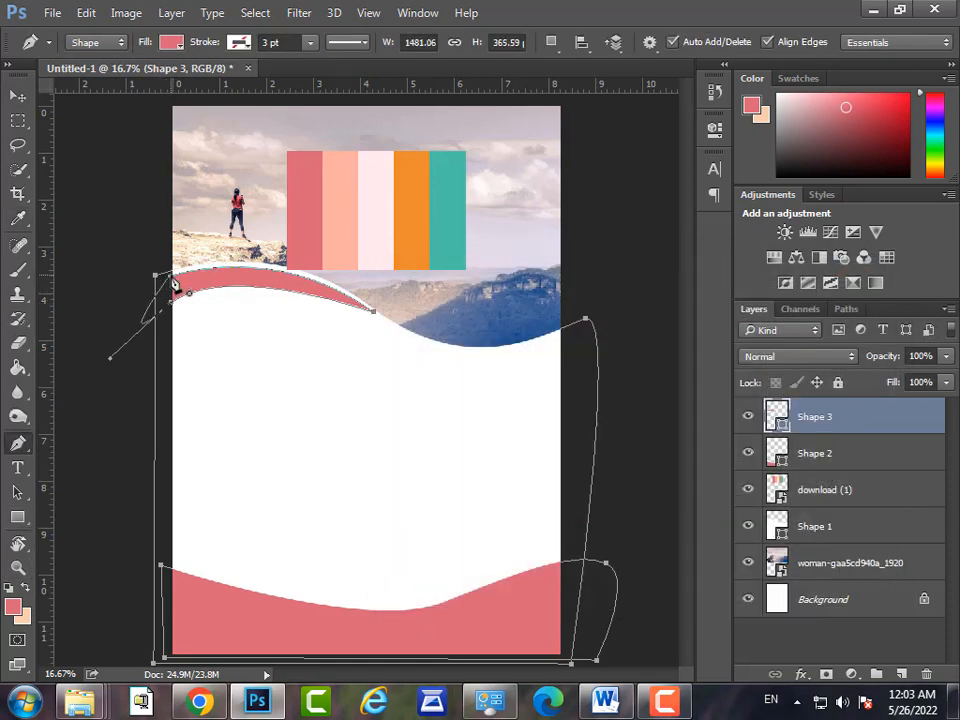
pyautogui.click(226, 380)
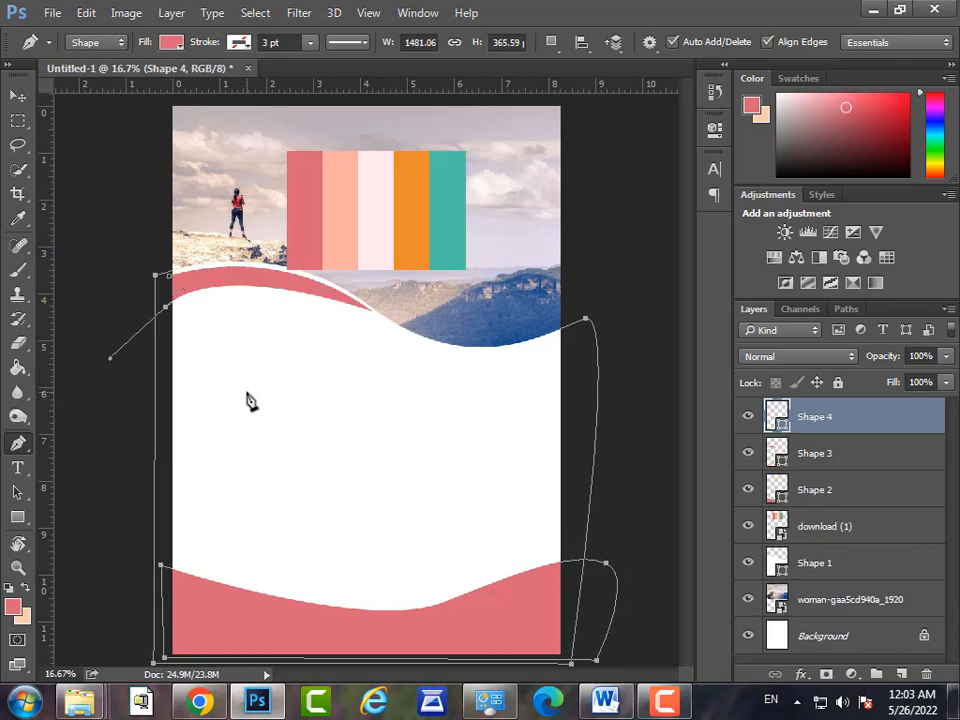
# Set the foreground colour to the palette's orange stripe
pyautogui.click(13, 606)
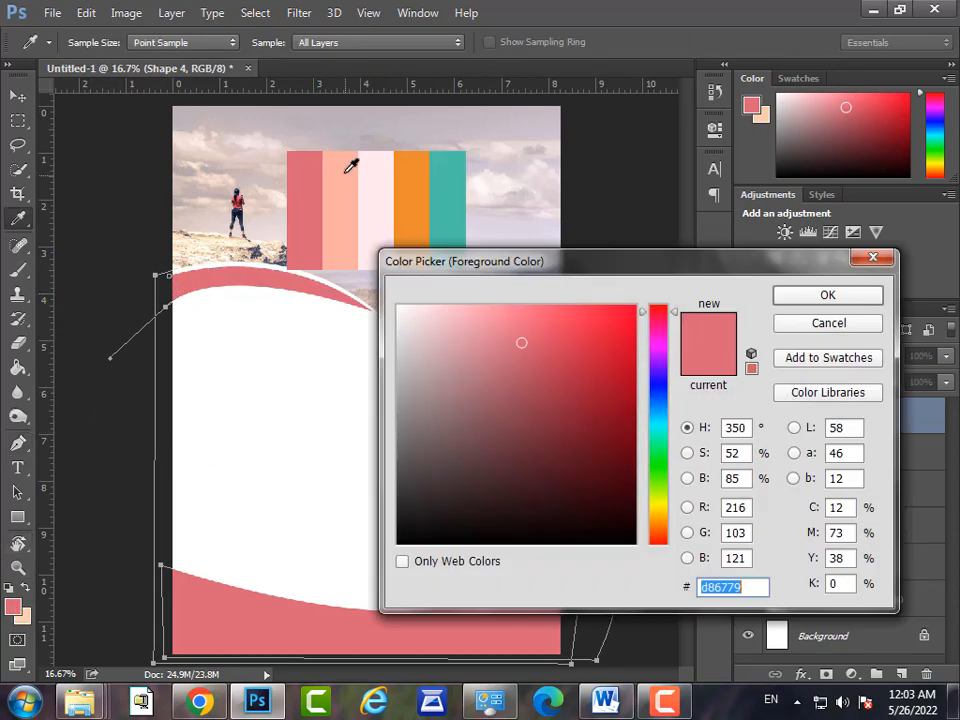
pyautogui.click(411, 200)
pyautogui.press('Return')
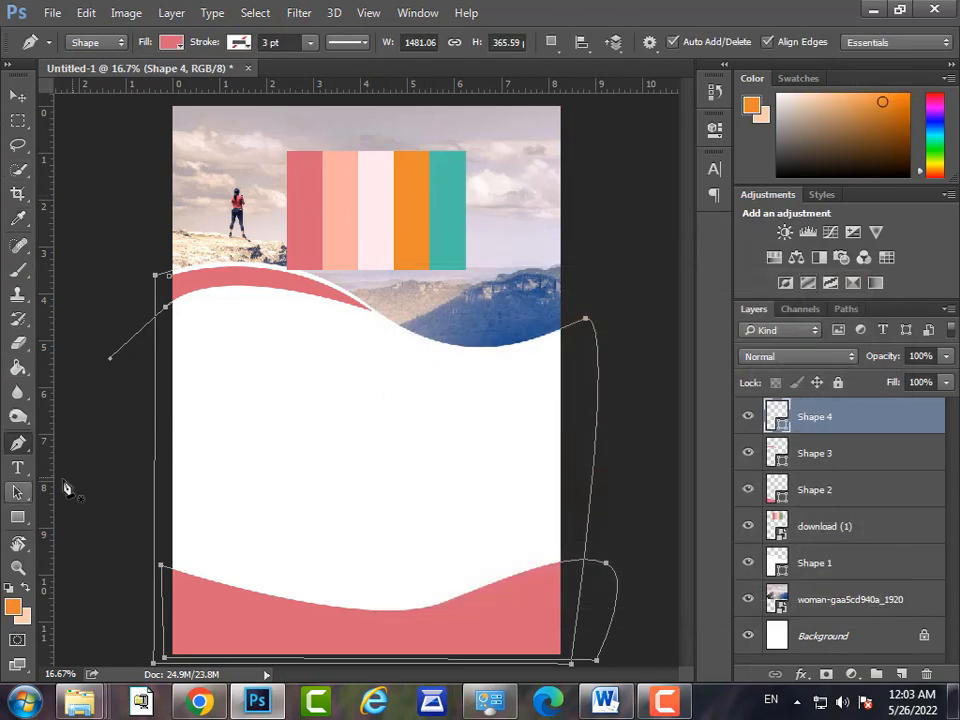
# Try to draw a closed curved band with the Pen tool from mid-page to past the right page edge
pyautogui.click(378, 313)
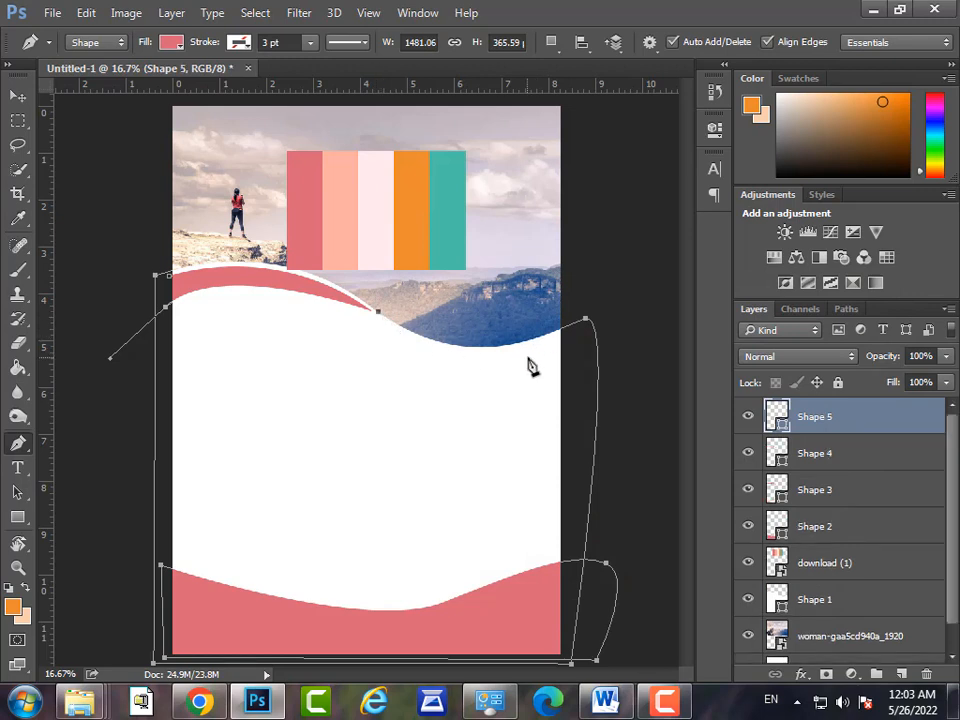
pyautogui.moveTo(574, 344); pyautogui.dragTo(680, 289)
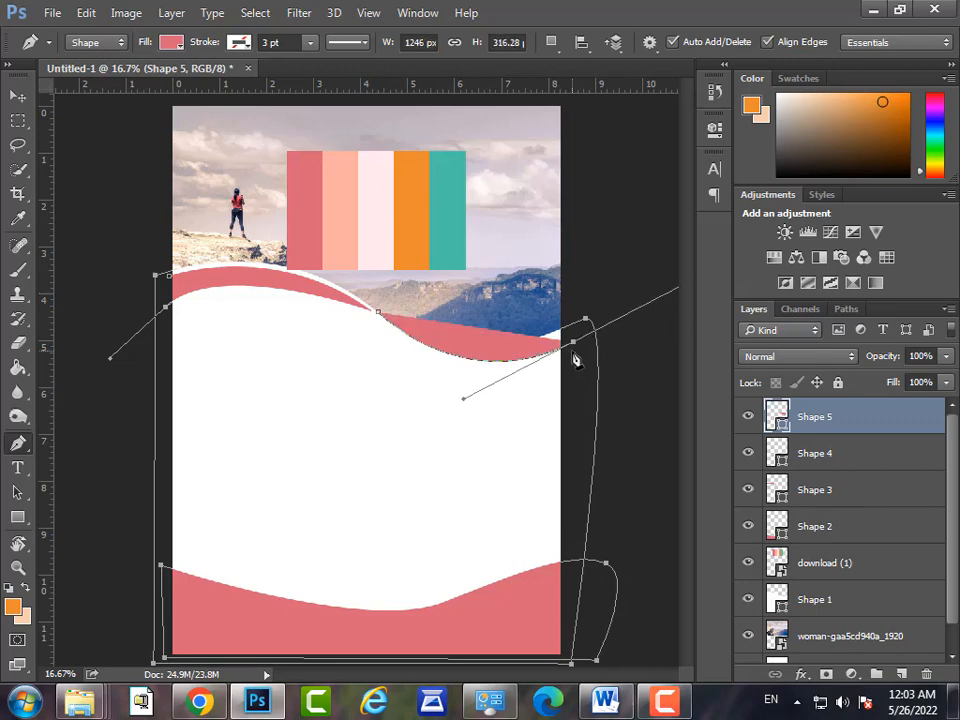
pyautogui.click(576, 307)
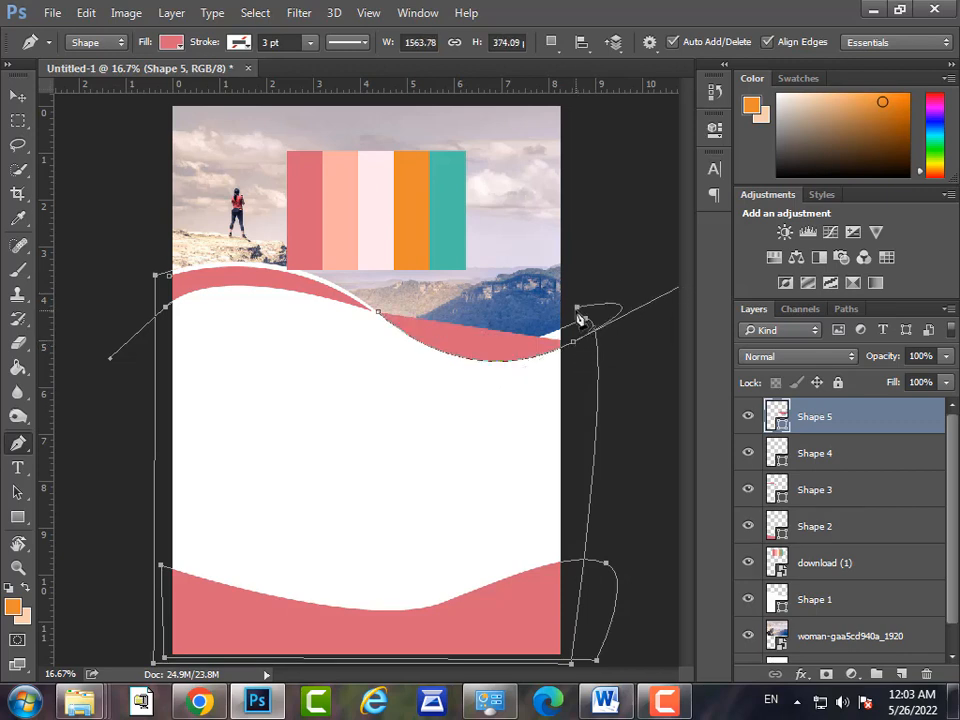
pyautogui.click(380, 318)
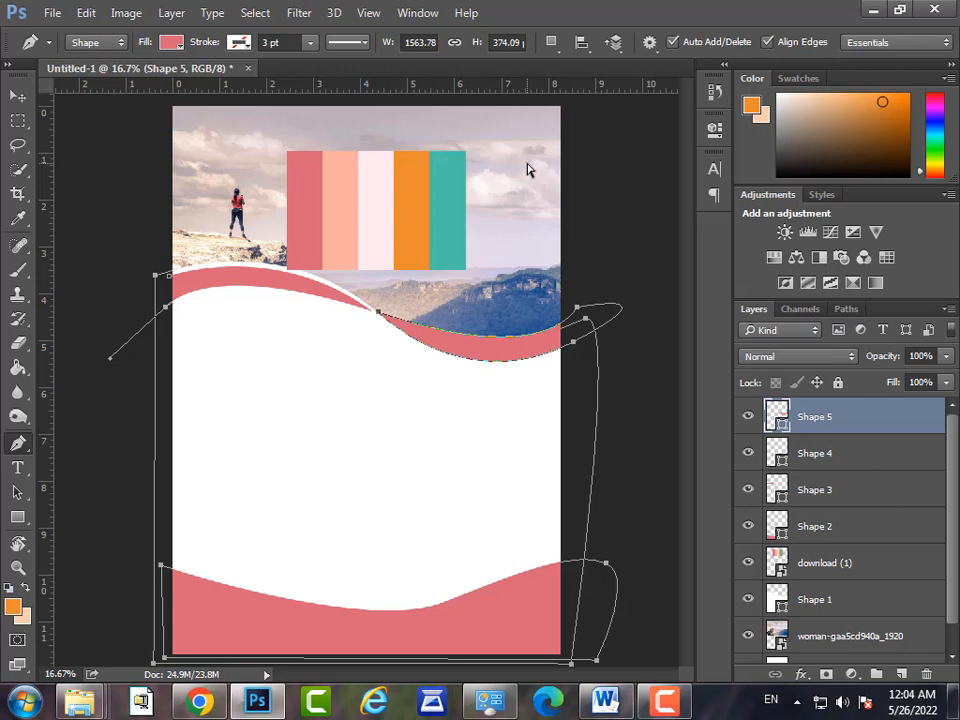
# Undo the newly drawn right-hand band and remove the stray anchor point near mid-page
pyautogui.hotkey('ctrl', 'z')
pyautogui.hotkey('ctrl', 'alt', 'z')
pyautogui.hotkey('ctrl', 'alt', 'z')
pyautogui.hotkey('ctrl', 'alt', 'z')
pyautogui.hotkey('ctrl', 'alt', 'z')
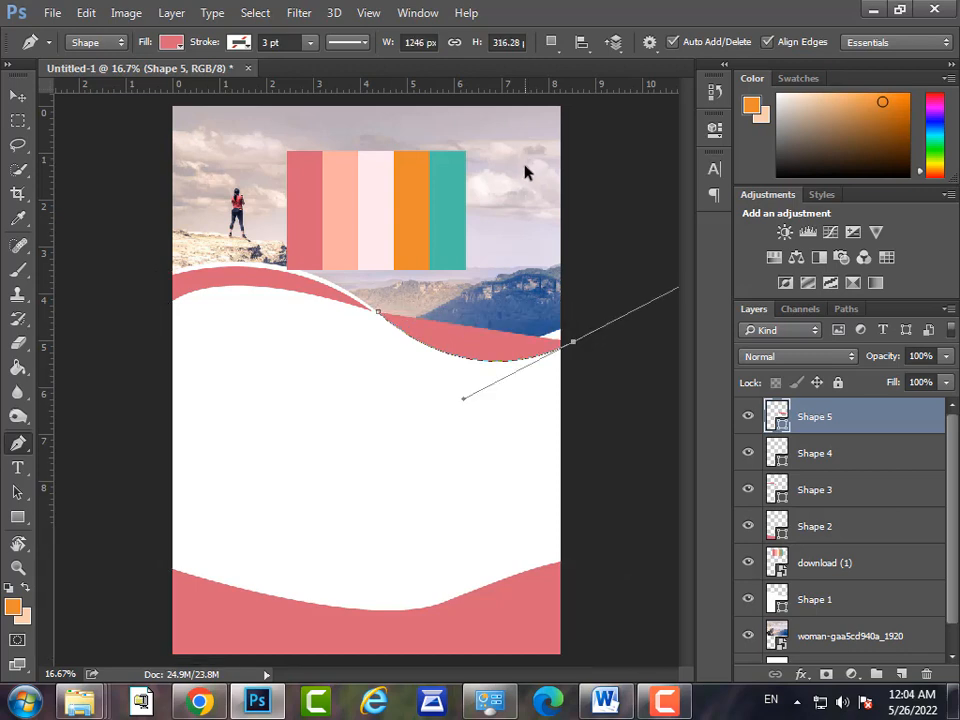
pyautogui.click(359, 297)
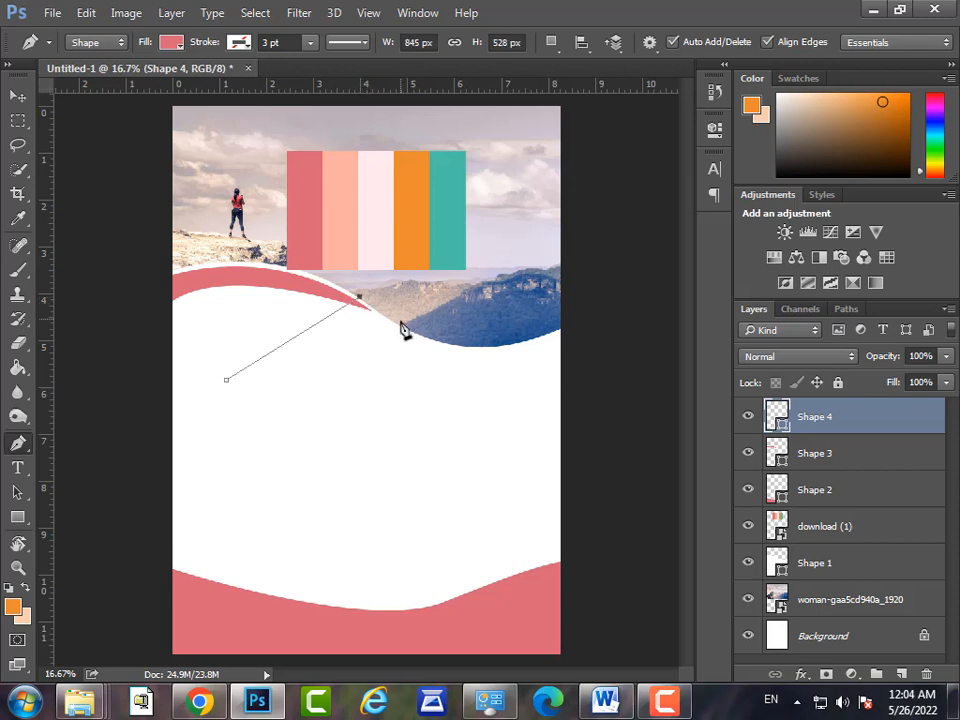
pyautogui.press('Delete')
pyautogui.press('Return')
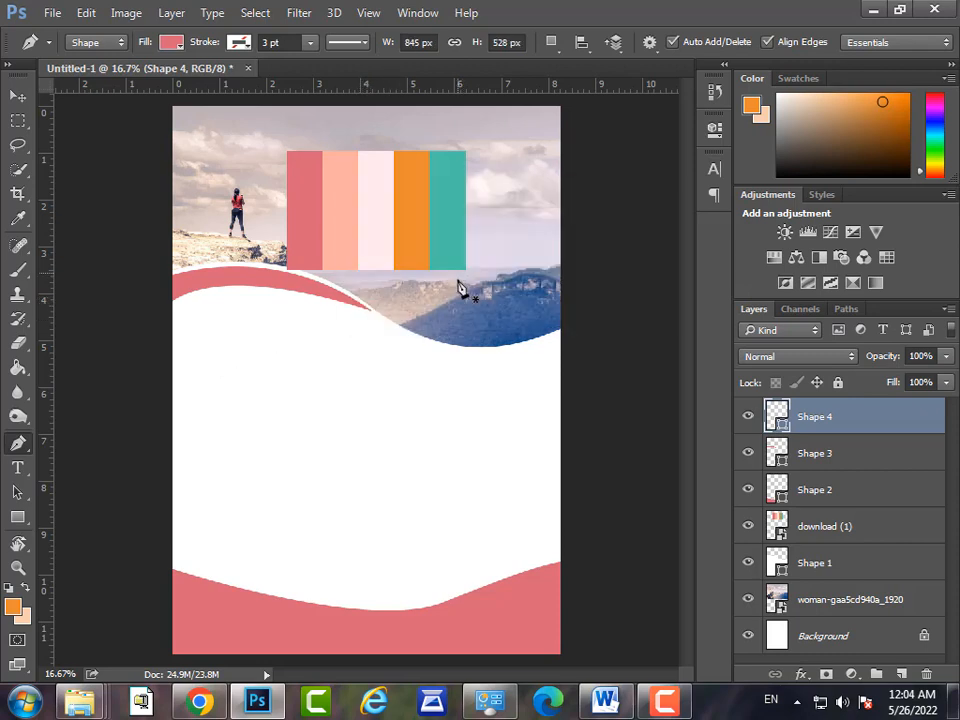
# Draw a closed curved band with the Pen tool along the white wave's upper edge, from mid-page to past the right page edge
pyautogui.click(360, 297)
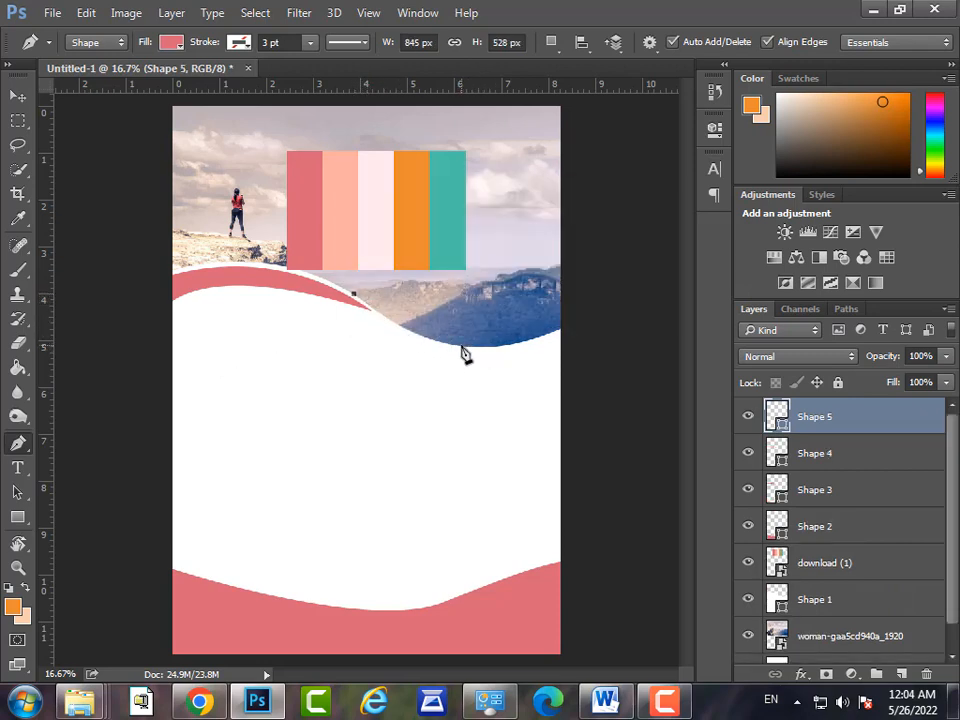
pyautogui.moveTo(461, 345); pyautogui.dragTo(507, 349)
pyautogui.moveTo(439, 342); pyautogui.dragTo(484, 353)
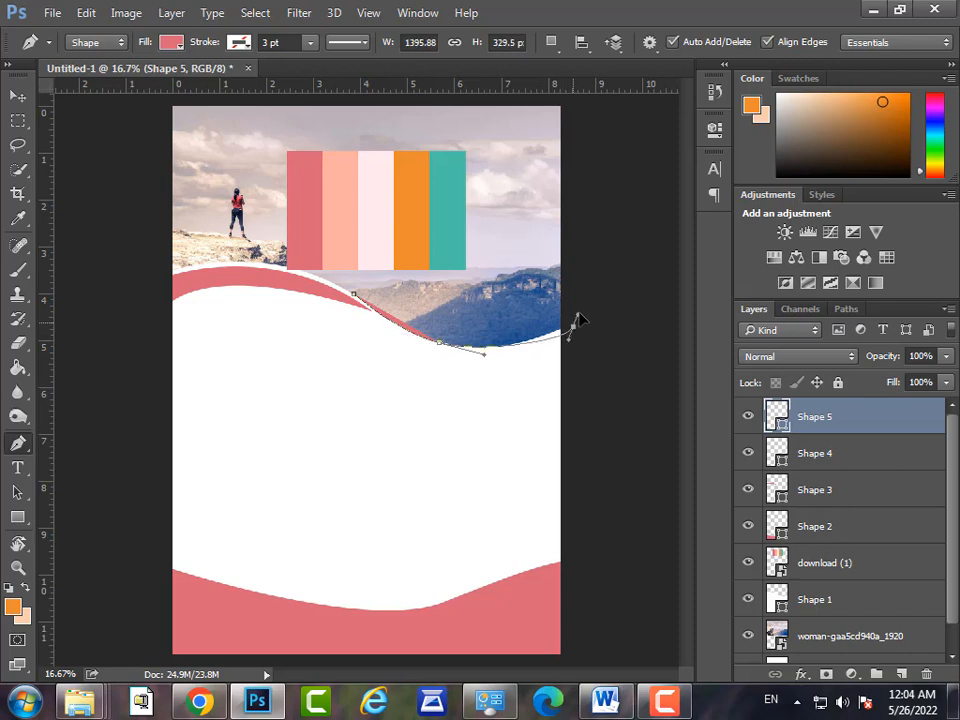
pyautogui.moveTo(573, 327); pyautogui.dragTo(626, 290)
pyautogui.hotkey('ctrl', 'z')
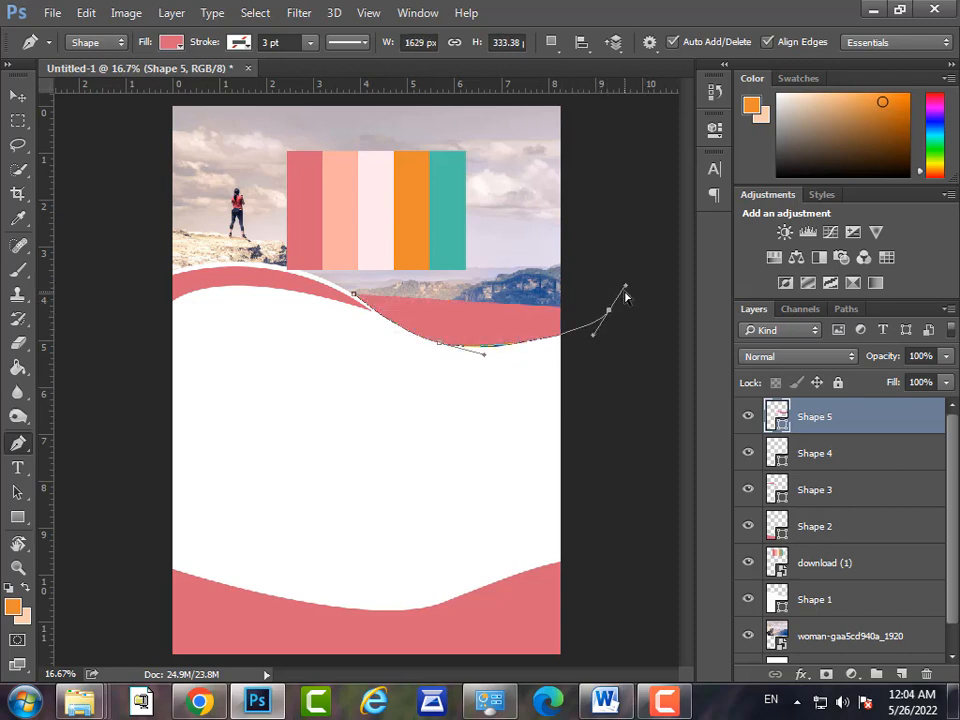
pyautogui.hotkey('ctrl', 'z')
pyautogui.moveTo(597, 334); pyautogui.dragTo(635, 317)
pyautogui.click(587, 315)
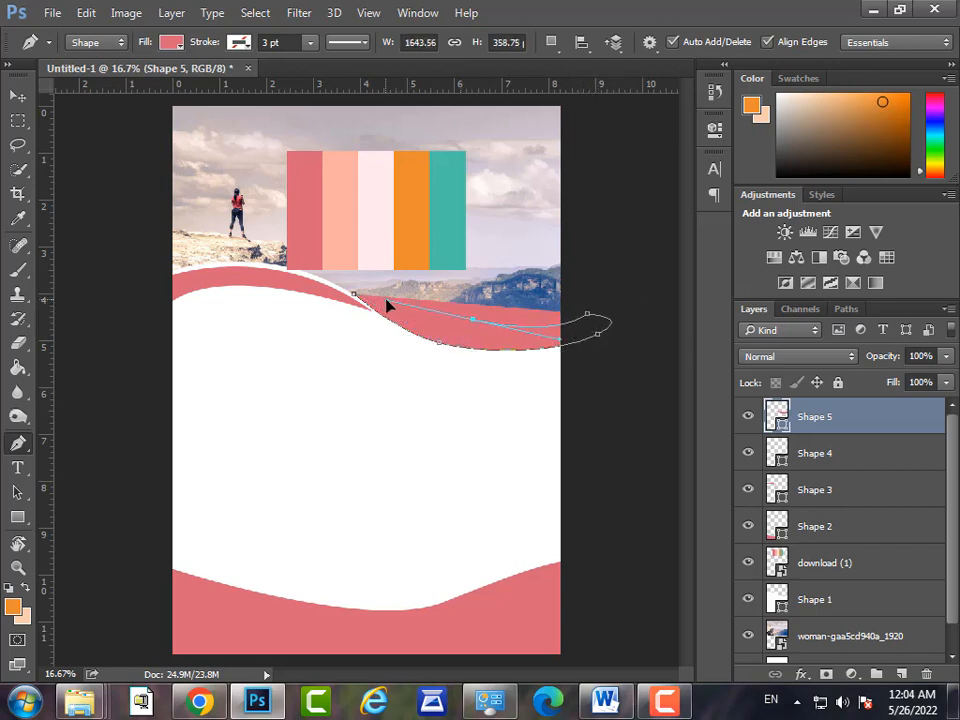
pyautogui.click(357, 297)
pyautogui.moveTo(436, 331); pyautogui.dragTo(383, 314)
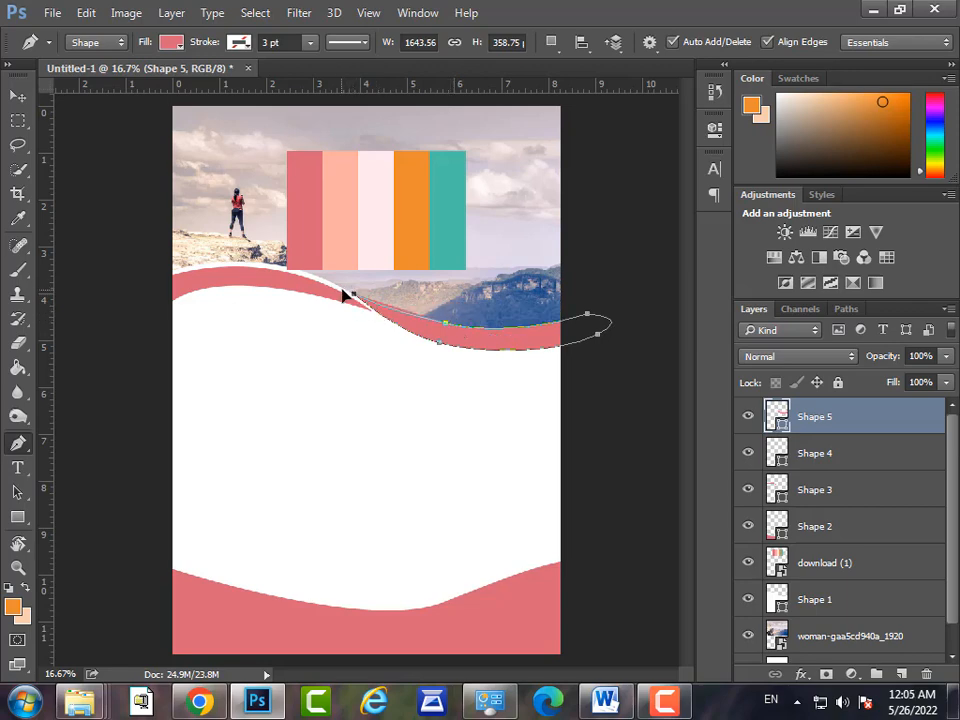
# Recolour the new right-hand band with the palette's orange and hide the download (1) palette layer
pyautogui.click(17, 96)
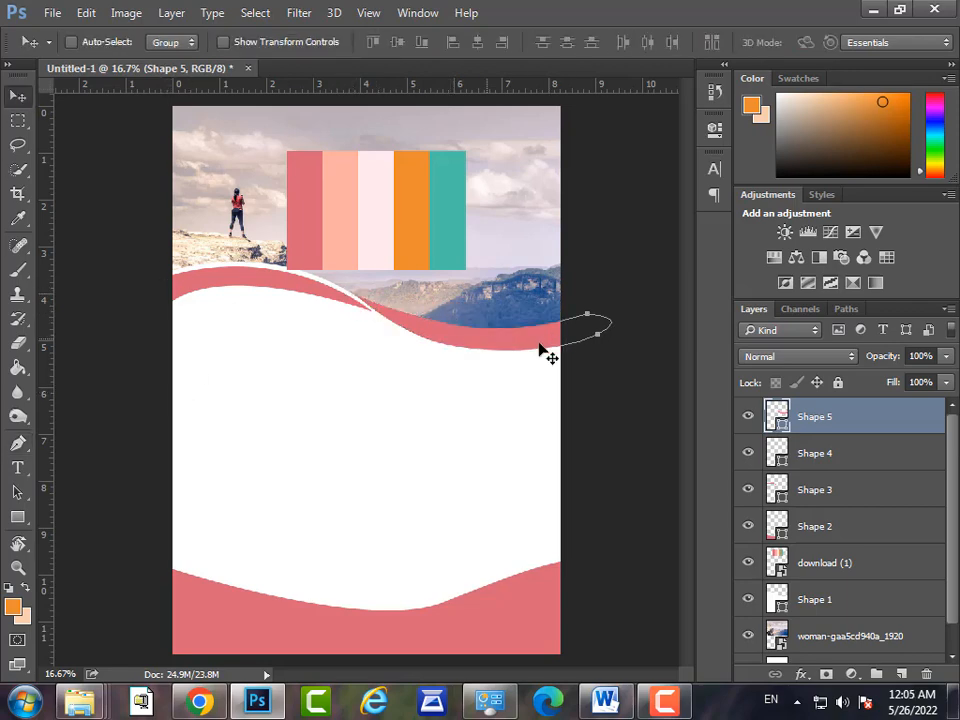
pyautogui.doubleClick(778, 422)
pyautogui.click(412, 200)
pyautogui.press('Return')
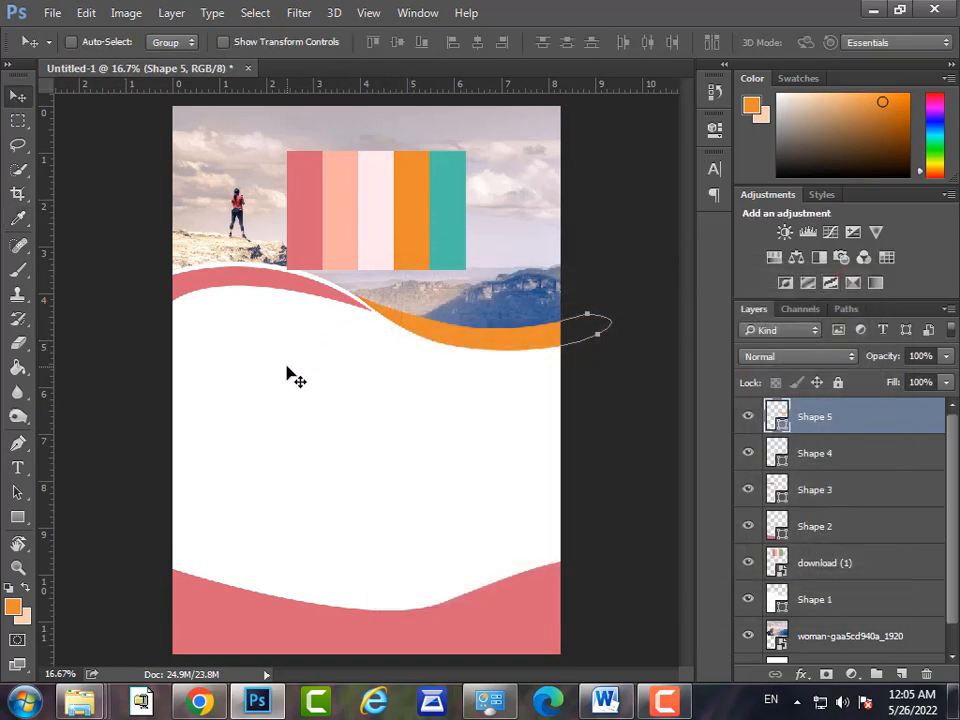
pyautogui.keyDown('ctrl'); pyautogui.click(386, 235); pyautogui.keyUp('ctrl')
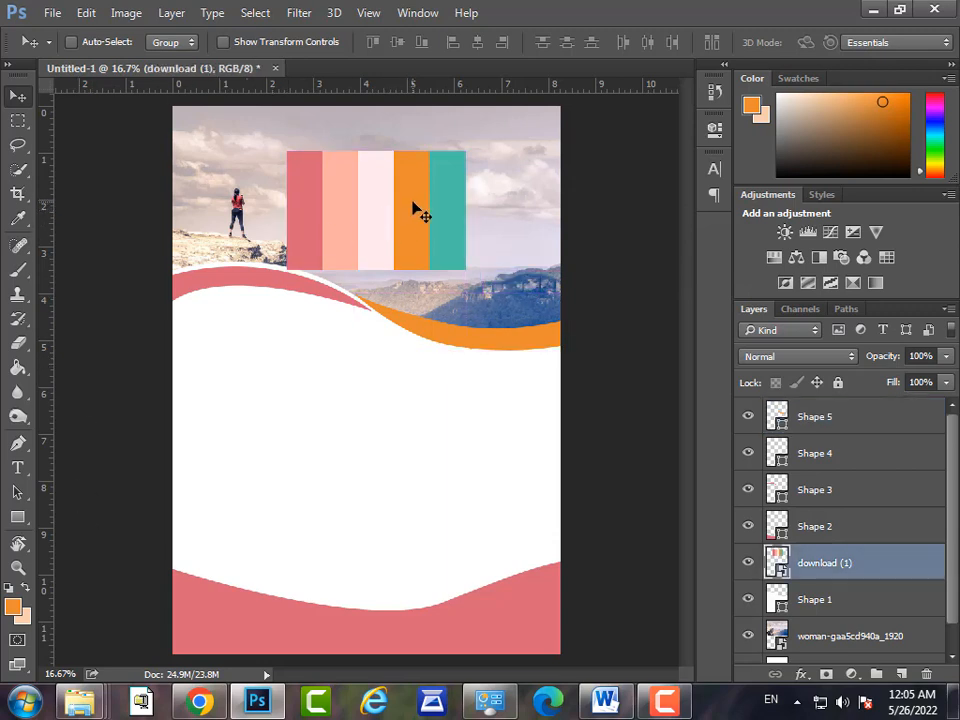
pyautogui.click(749, 563)
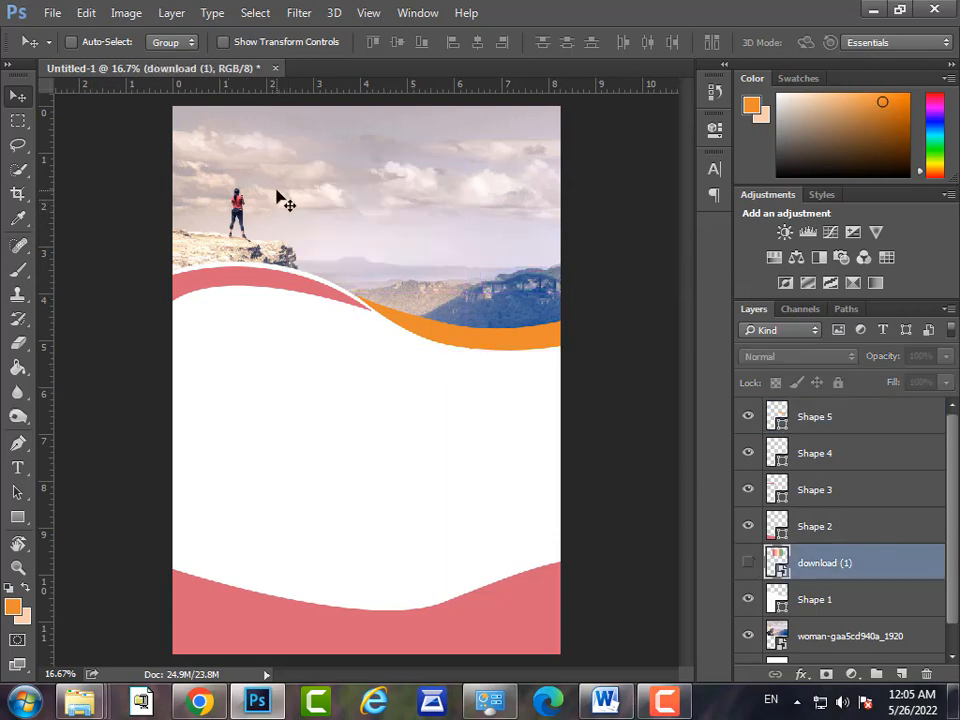
# Set the Pen tool's fill and foreground colour to pink-red d86779, sampled from the left curved band
pyautogui.click(16, 446)
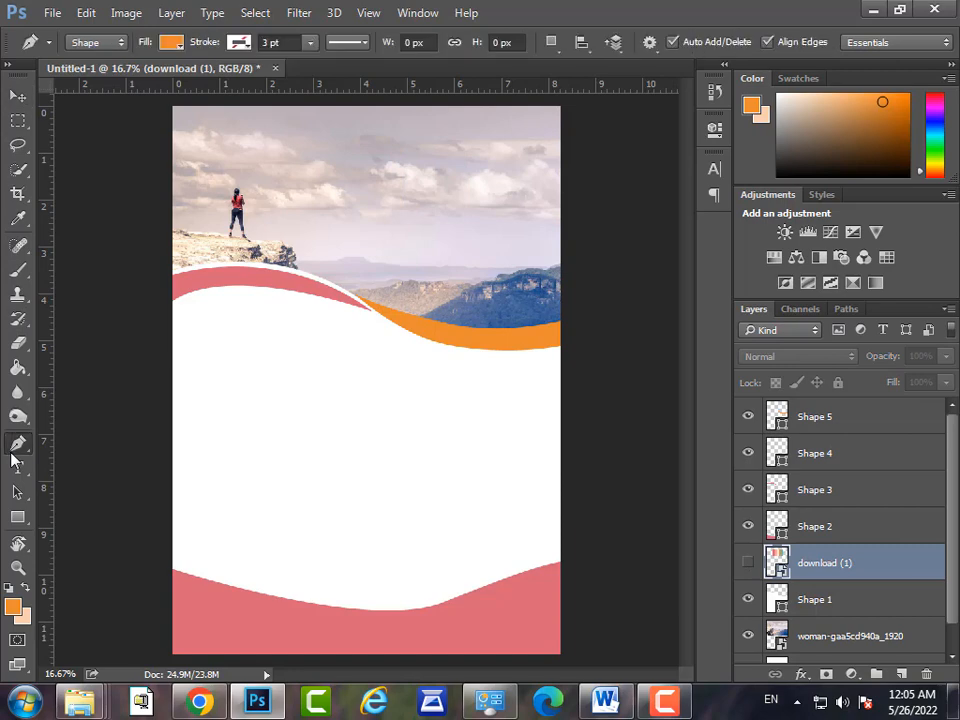
pyautogui.click(12, 605)
pyautogui.click(276, 274)
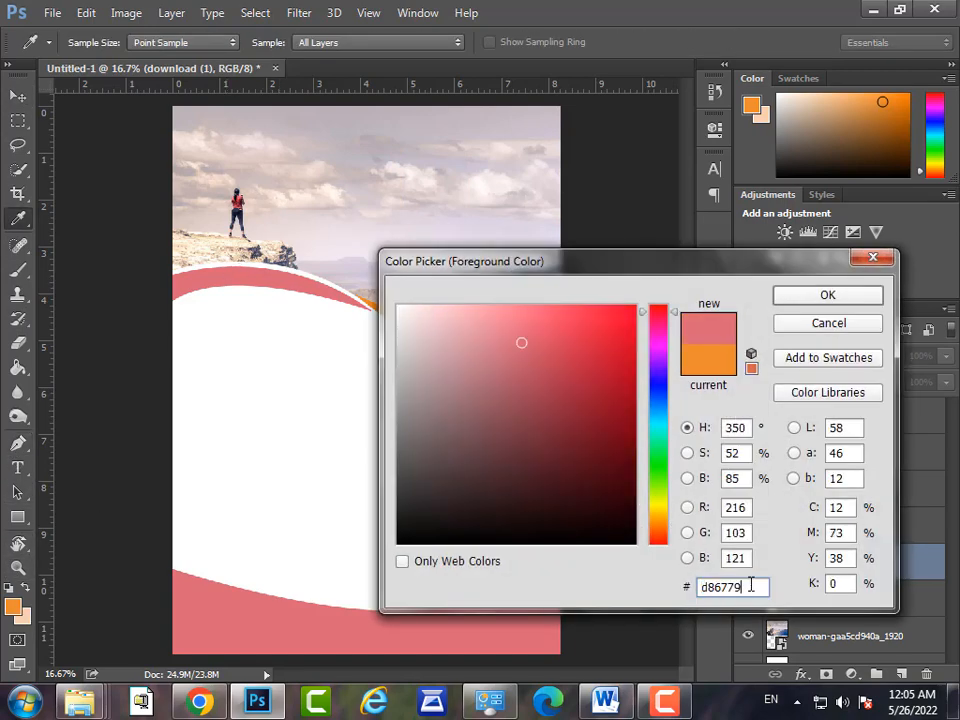
pyautogui.click(826, 296)
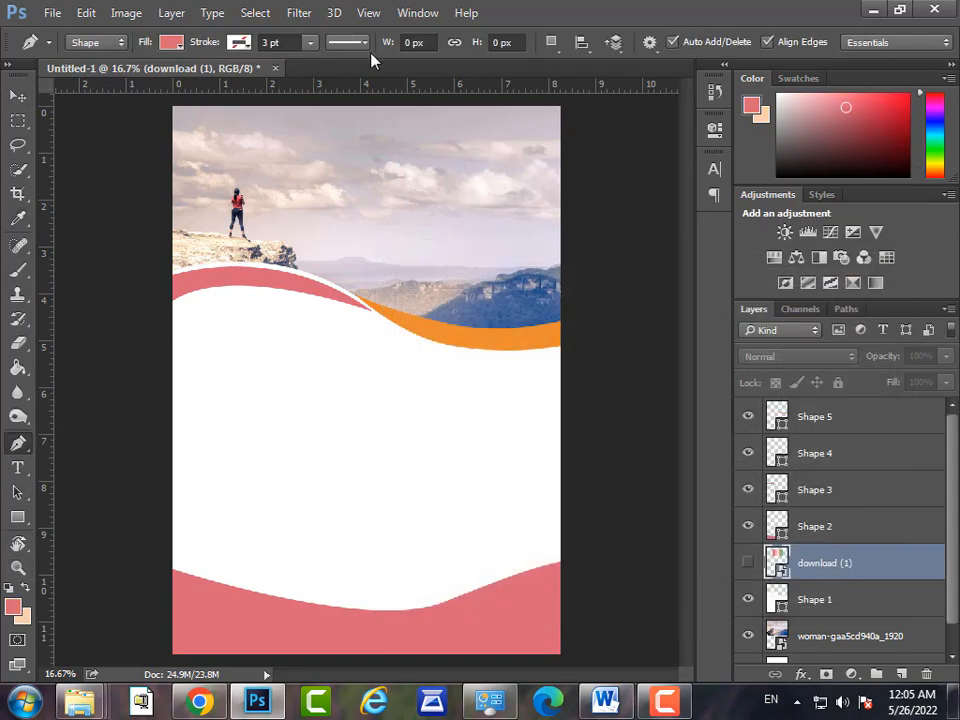
# Draw a rounded rectangle about 306 × 462 px across the page's top edge, right of centre, with all corner radii at 120 px
pyautogui.rightClick(17, 517)
pyautogui.click(92, 532)
pyautogui.moveTo(442, 101); pyautogui.dragTo(491, 172)
pyautogui.moveTo(506, 117); pyautogui.dragTo(580, 202)
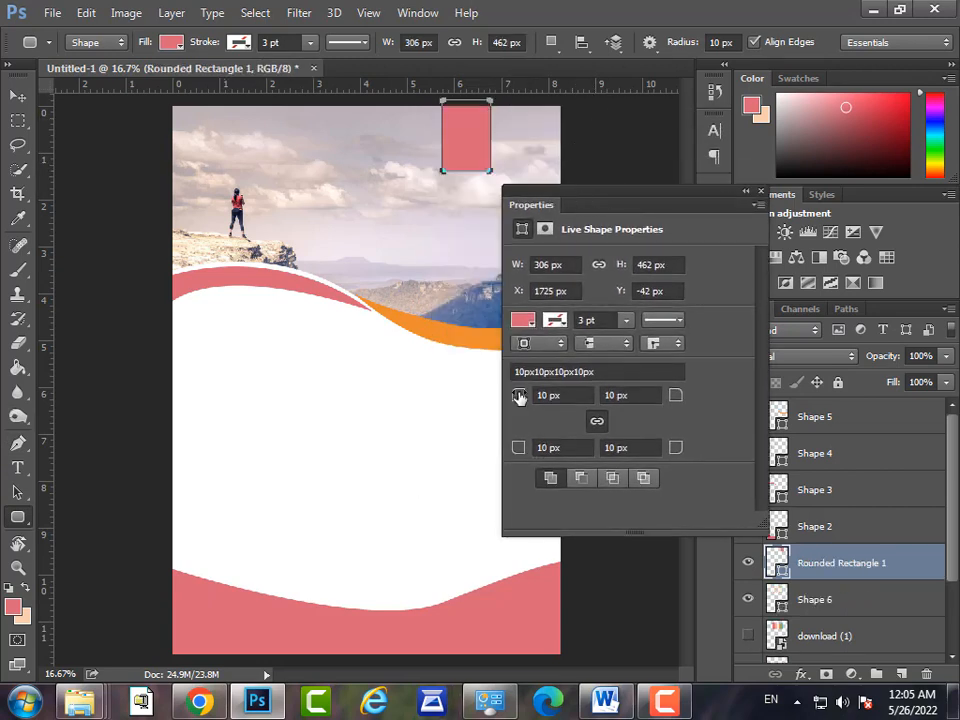
pyautogui.moveTo(519, 397); pyautogui.dragTo(548, 396)
pyautogui.click(549, 397)
# Shift the rounded rectangle slightly up and left, and recolour it with orange e78c2f sampled from the curved band
pyautogui.click(17, 95)
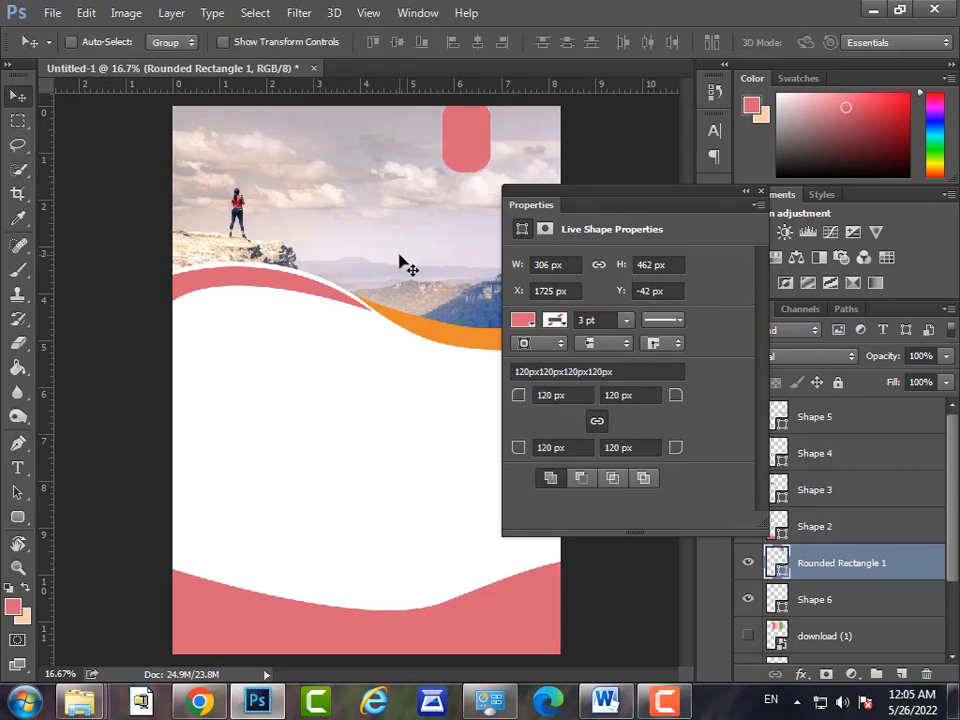
pyautogui.moveTo(459, 144)
pyautogui.mouseDown()
pyautogui.moveTo(459, 128)
pyautogui.moveTo(456, 145)
pyautogui.mouseUp()
pyautogui.click(745, 191)
pyautogui.doubleClick(776, 562)
pyautogui.moveTo(427, 266); pyautogui.dragTo(501, 305)
pyautogui.click(433, 321)
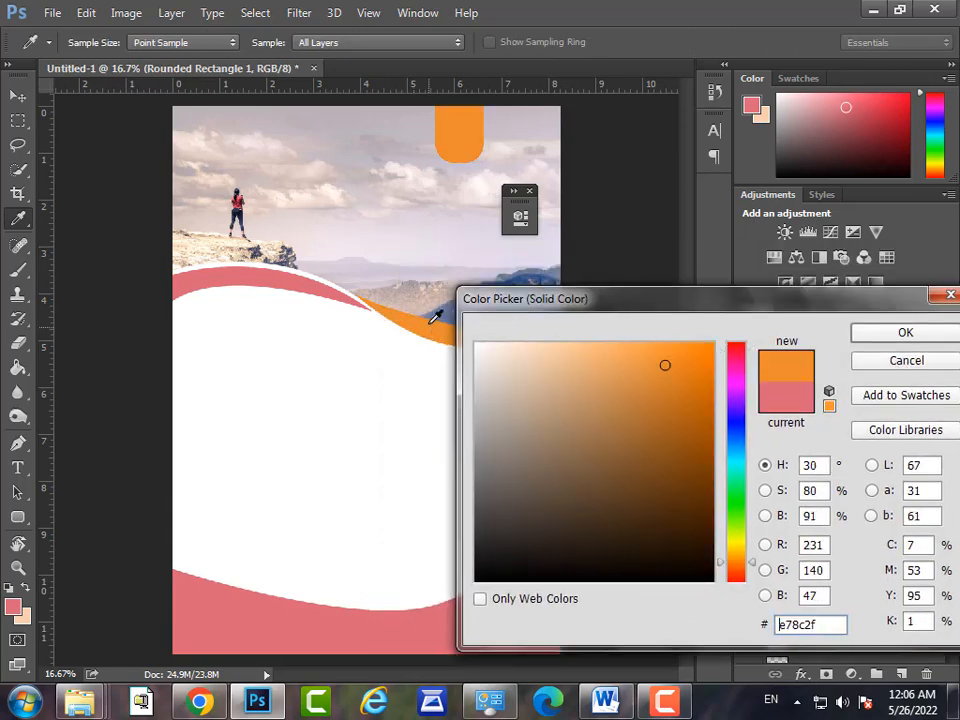
pyautogui.click(891, 340)
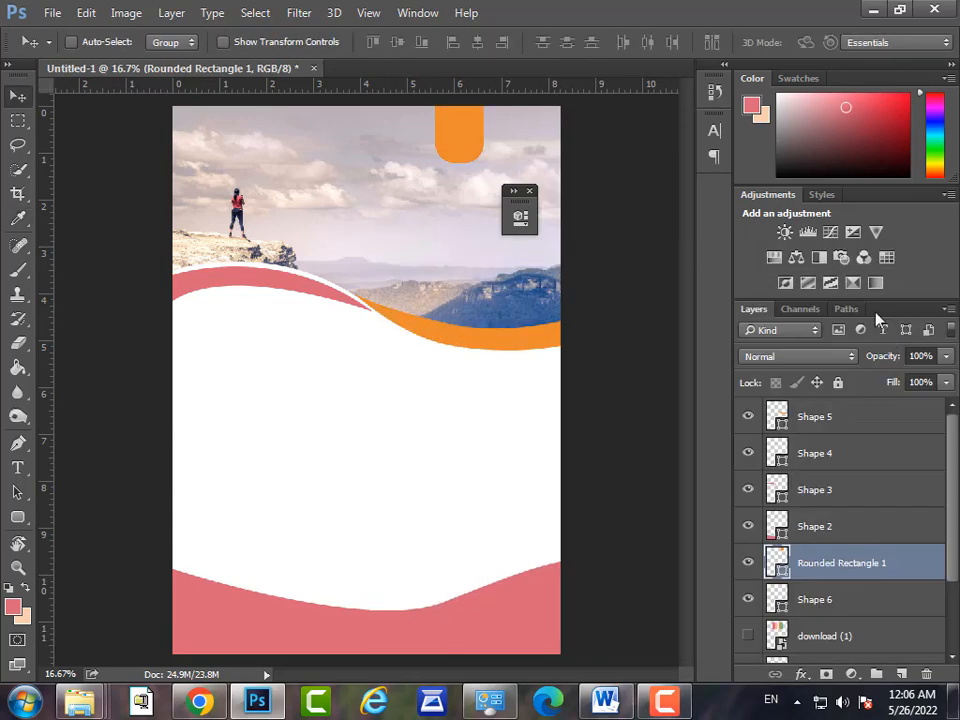
# Add an empty layer above the rounded rectangle and set the Pen tool's fill to white
pyautogui.press('t')
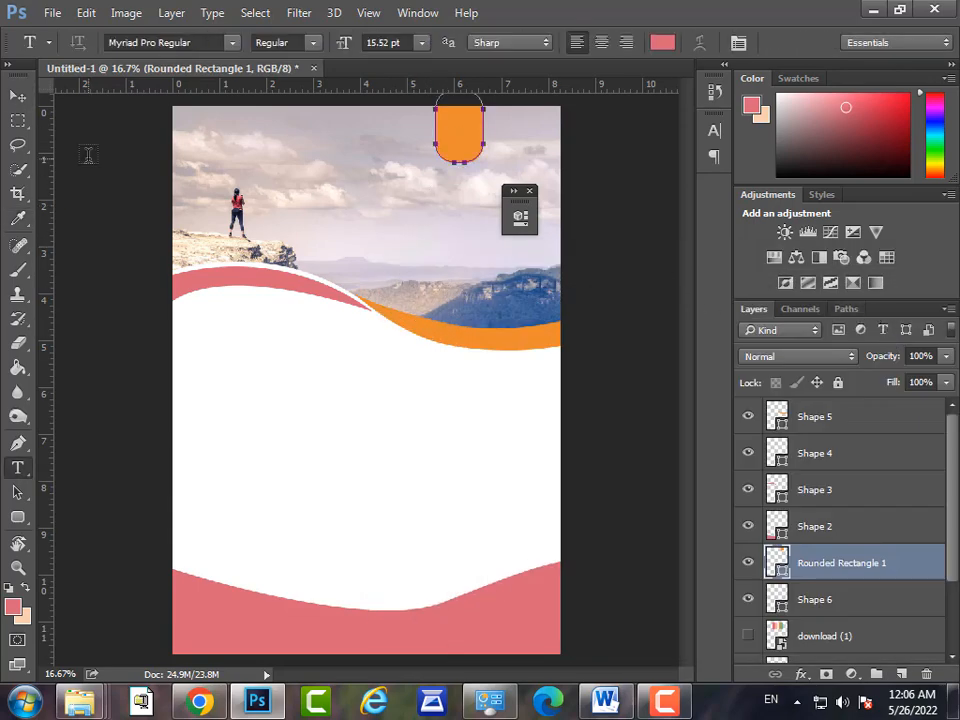
pyautogui.click(12, 444)
pyautogui.click(901, 675)
pyautogui.click(171, 42)
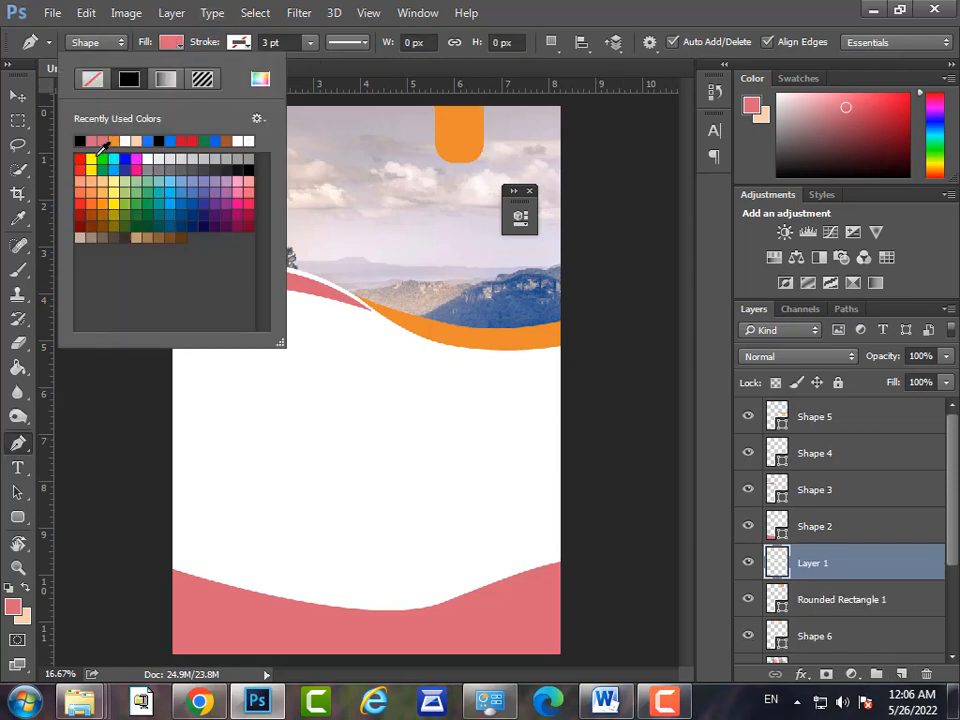
pyautogui.click(141, 141)
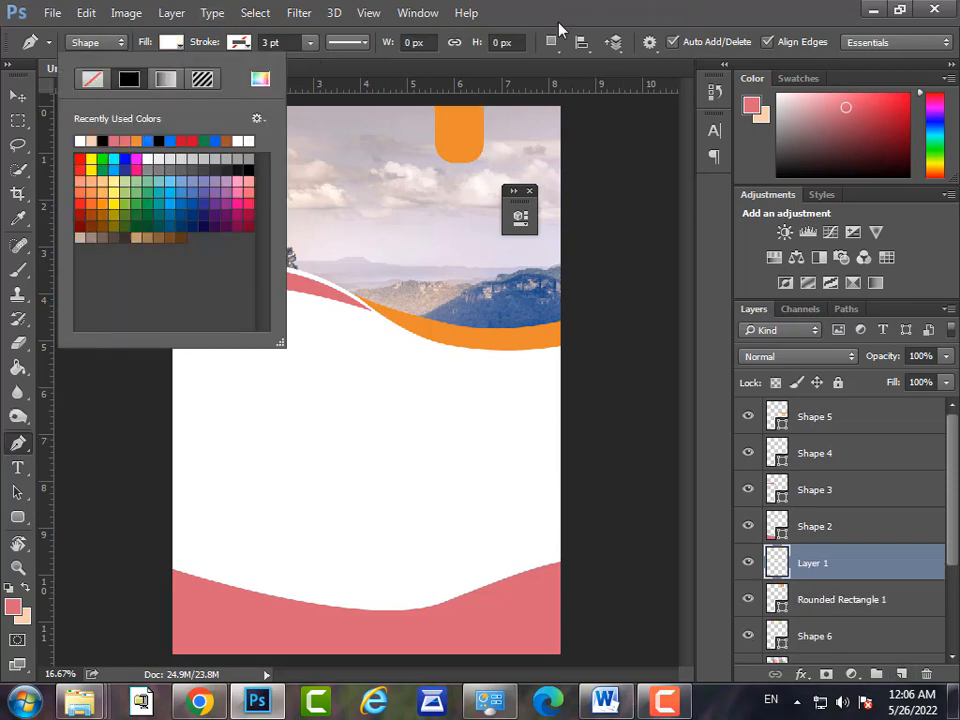
pyautogui.click(560, 30)
# Add the text "DISCOUNT UP TO" across the orange tab at the page's upper edge
pyautogui.hotkey('ctrl', '+')
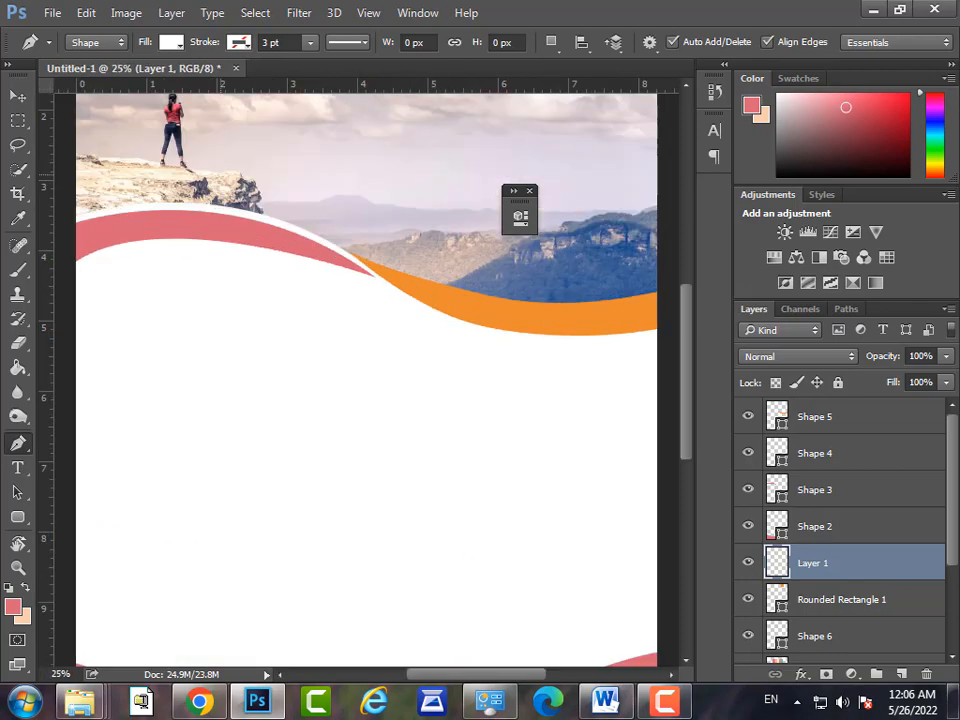
pyautogui.click(17, 467)
pyautogui.scroll(2, 597, 170)
pyautogui.scroll(2, 597, 170)
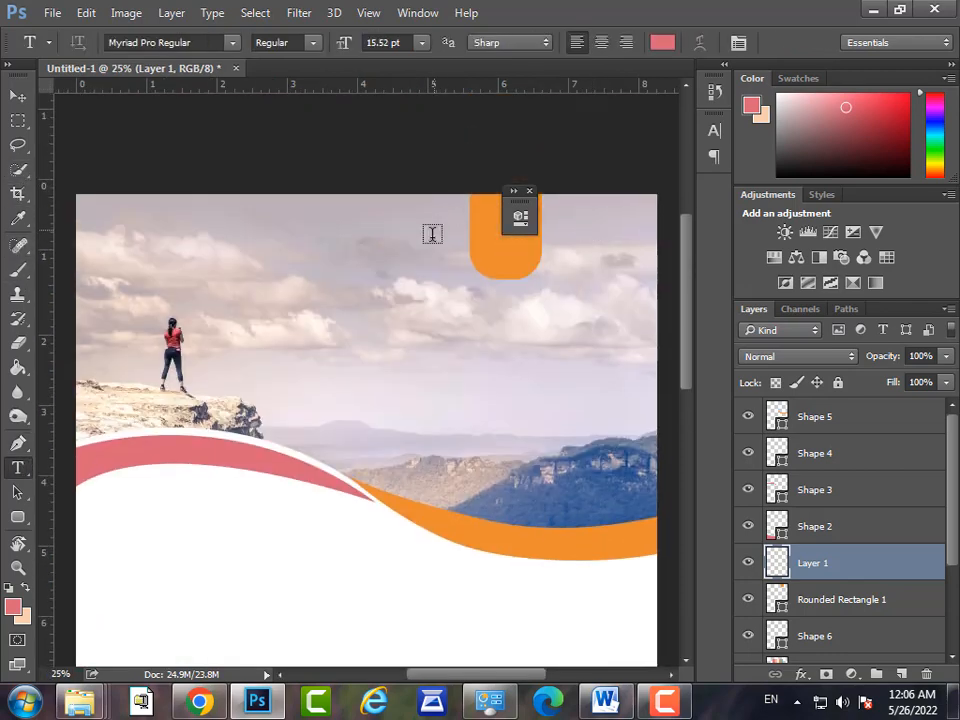
pyautogui.click(424, 237)
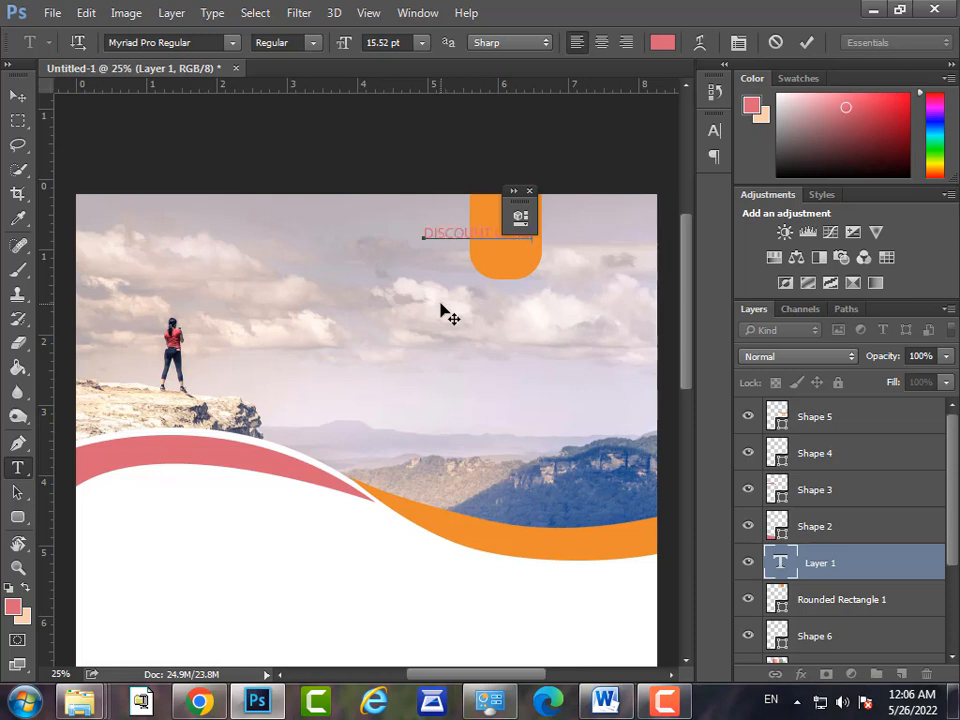
pyautogui.hotkey('ctrl', 'Return')
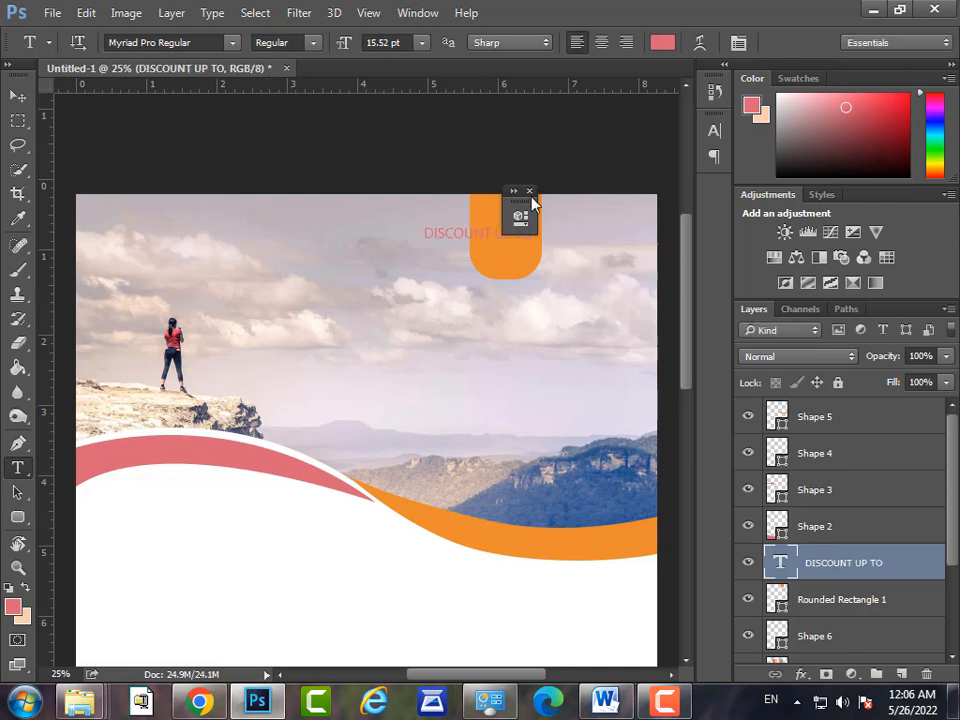
# Stretch the orange tab downward to about 117% of its height, keeping its width
pyautogui.press('v')
pyautogui.click(510, 268)
pyautogui.hotkey('ctrl', 't')
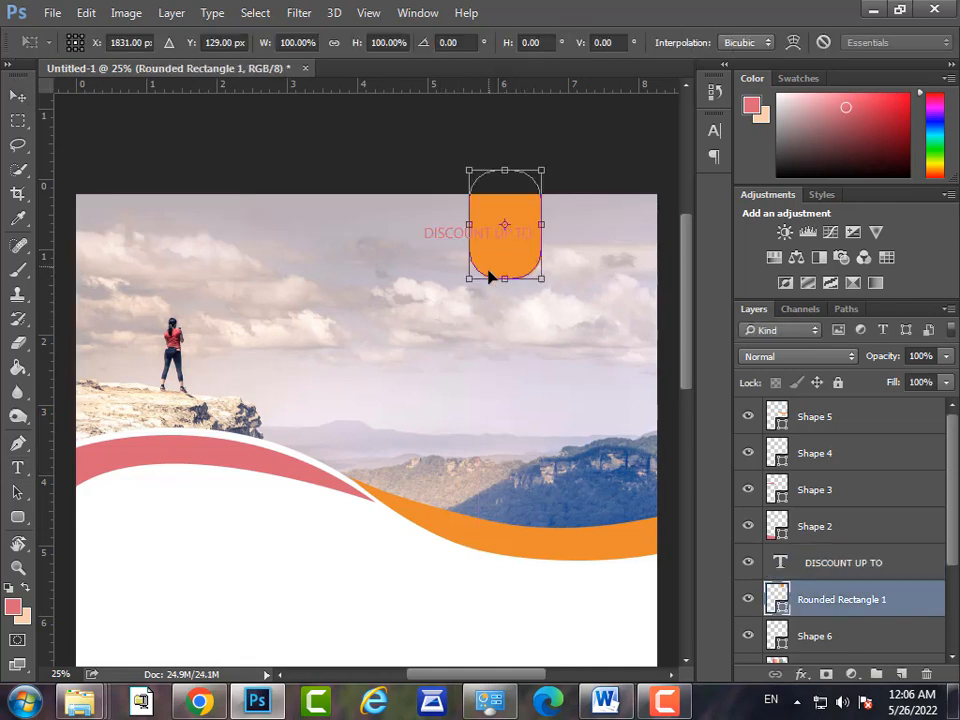
pyautogui.moveTo(508, 280); pyautogui.dragTo(508, 297)
pyautogui.moveTo(544, 227)
pyautogui.mouseDown()
pyautogui.moveTo(551, 204)
pyautogui.moveTo(547, 226)
pyautogui.mouseUp()
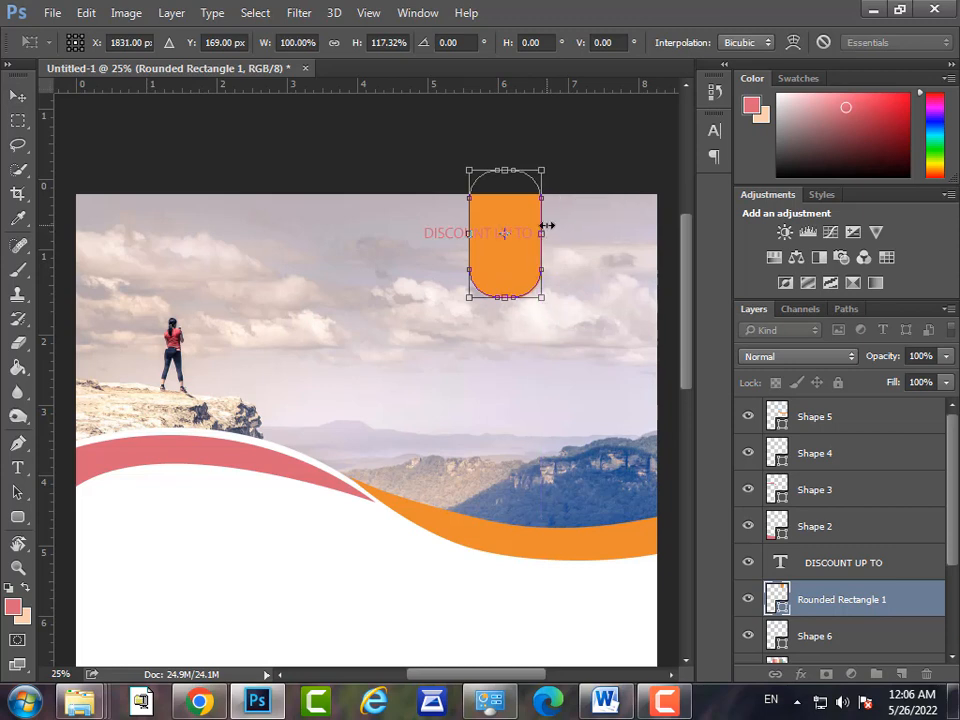
pyautogui.press('Return')
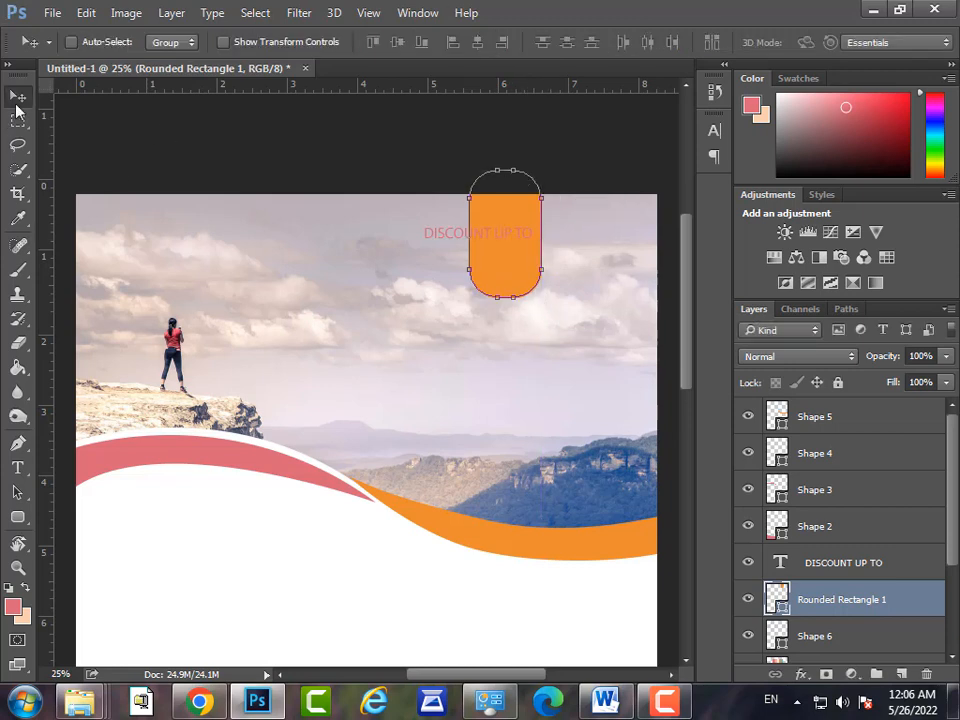
# Move the "DISCOUNT UP TO" text onto the orange tab and shrink it to the tab's width, about 9.4 pt
pyautogui.keyDown('ctrl'); pyautogui.click(493, 240); pyautogui.keyUp('ctrl')
pyautogui.moveTo(493, 240); pyautogui.dragTo(542, 223)
pyautogui.hotkey('ctrl', 't')
pyautogui.press('Return')
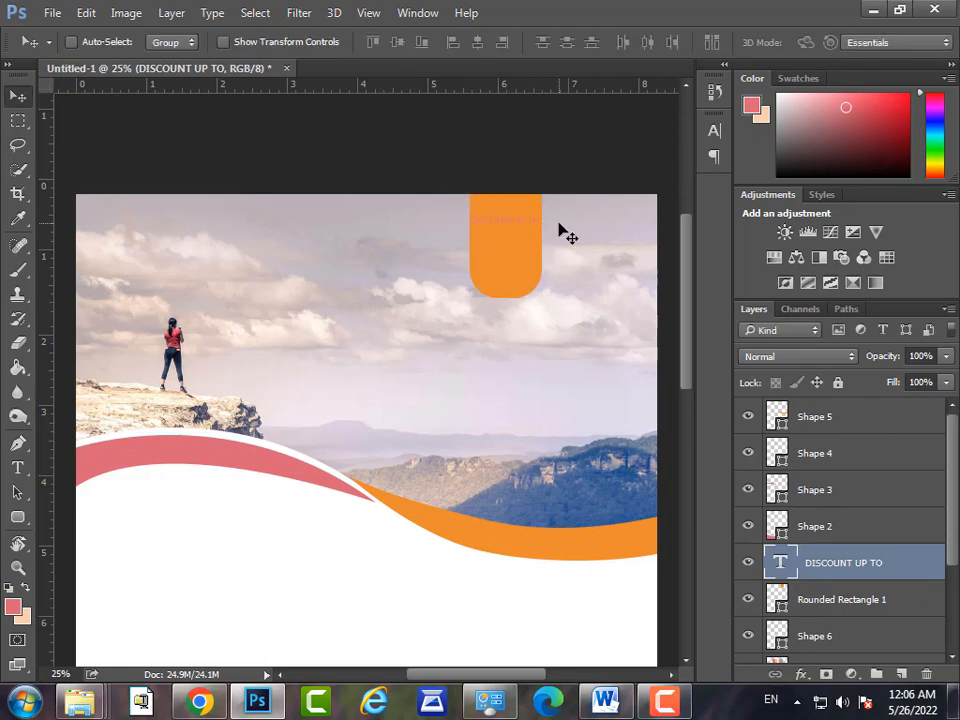
# Make the "DISCOUNT UP TO" text white and bold, and shift it up near the tab's upper edge
pyautogui.click(714, 131)
pyautogui.click(660, 239)
pyautogui.click(241, 161)
pyautogui.click(617, 151)
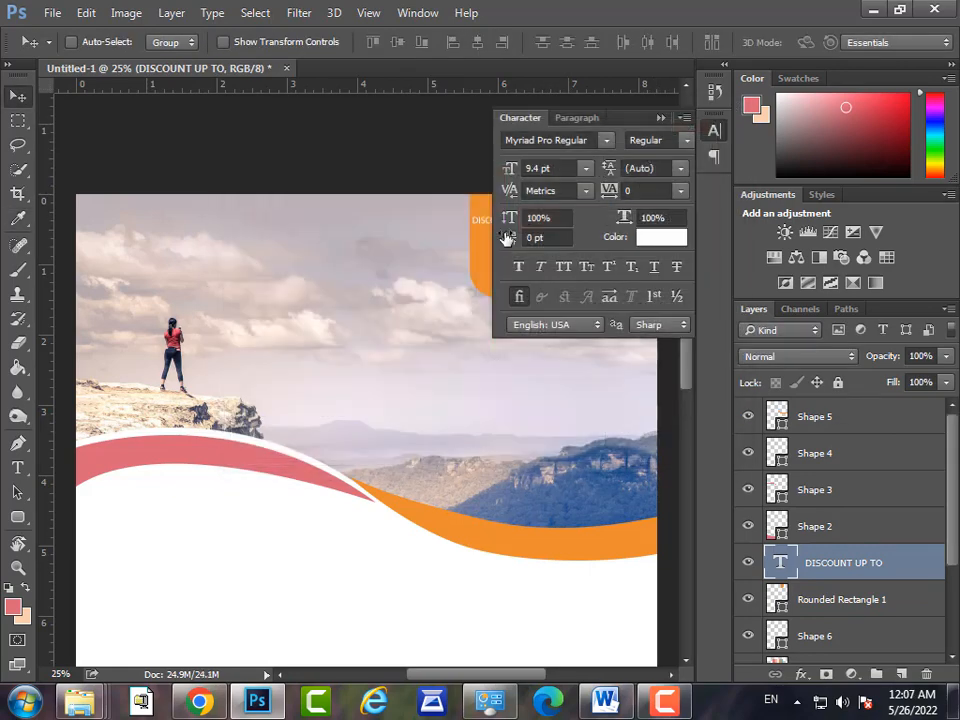
pyautogui.click(686, 150)
pyautogui.click(677, 90)
pyautogui.click(540, 240)
pyautogui.moveTo(509, 224); pyautogui.dragTo(512, 212)
# Add the text "60%" on the orange tab, scale it to about 198%, and centre it below "DISCOUNT UP TO"
pyautogui.press('t')
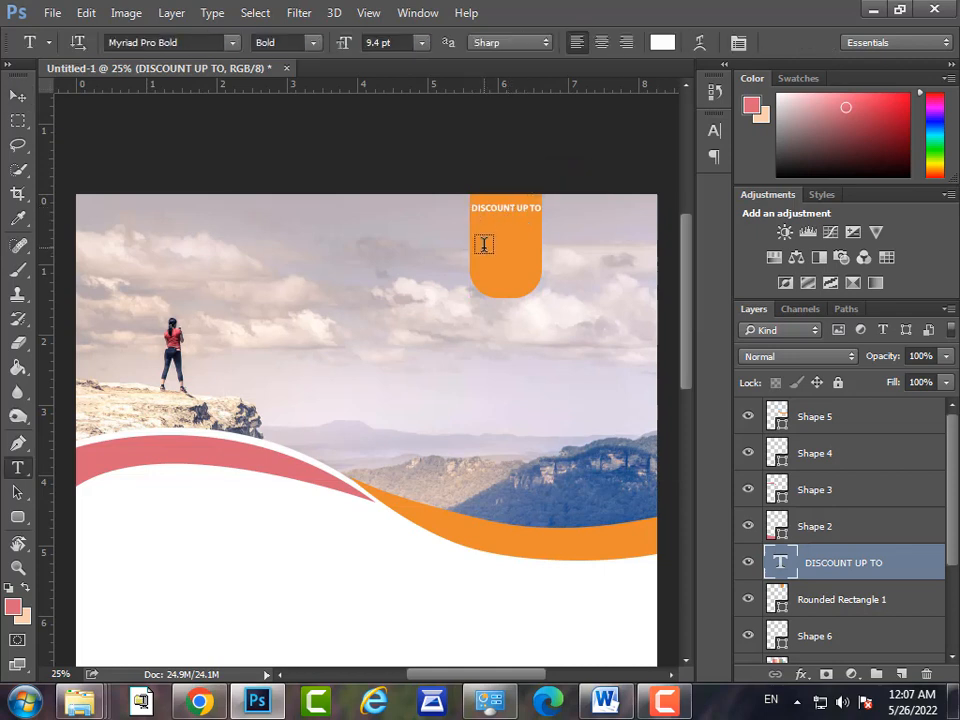
pyautogui.click(484, 243)
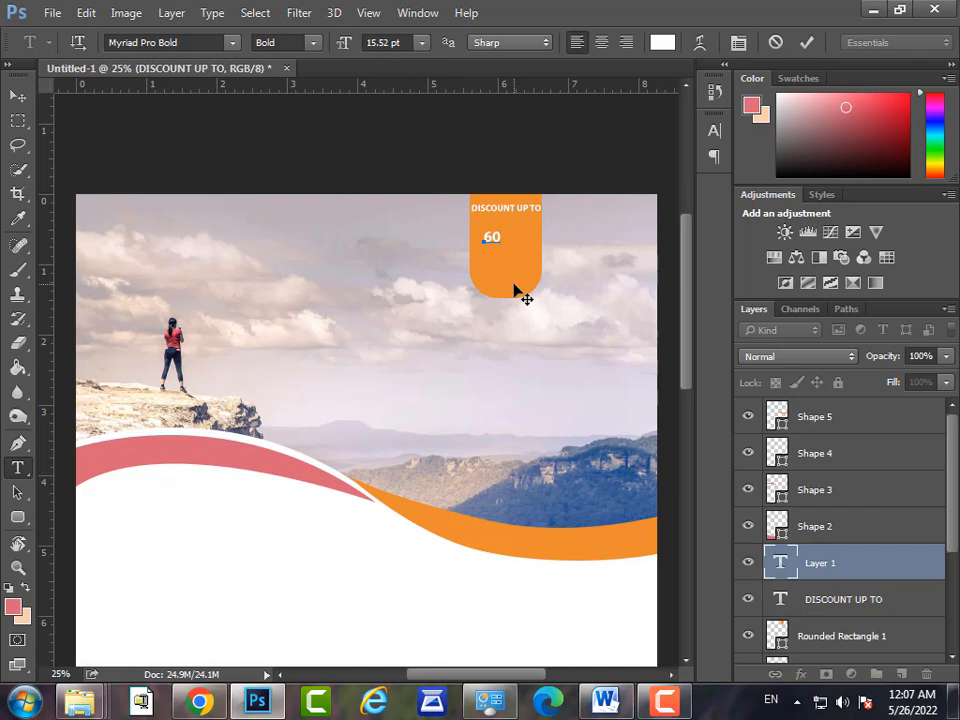
pyautogui.write('60%')
pyautogui.hotkey('ctrl', 'Return')
pyautogui.hotkey('ctrl', 't')
pyautogui.moveTo(515, 251); pyautogui.dragTo(527, 258)
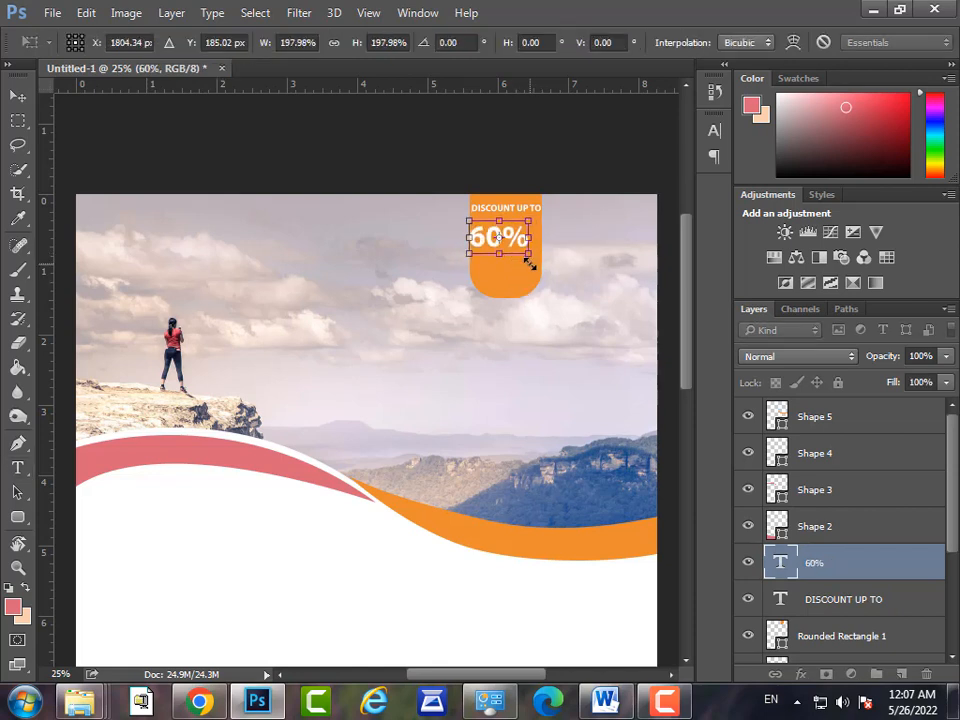
pyautogui.press('Return')
pyautogui.hotkey('shift', 'Right')
pyautogui.hotkey('shift', 'Right')
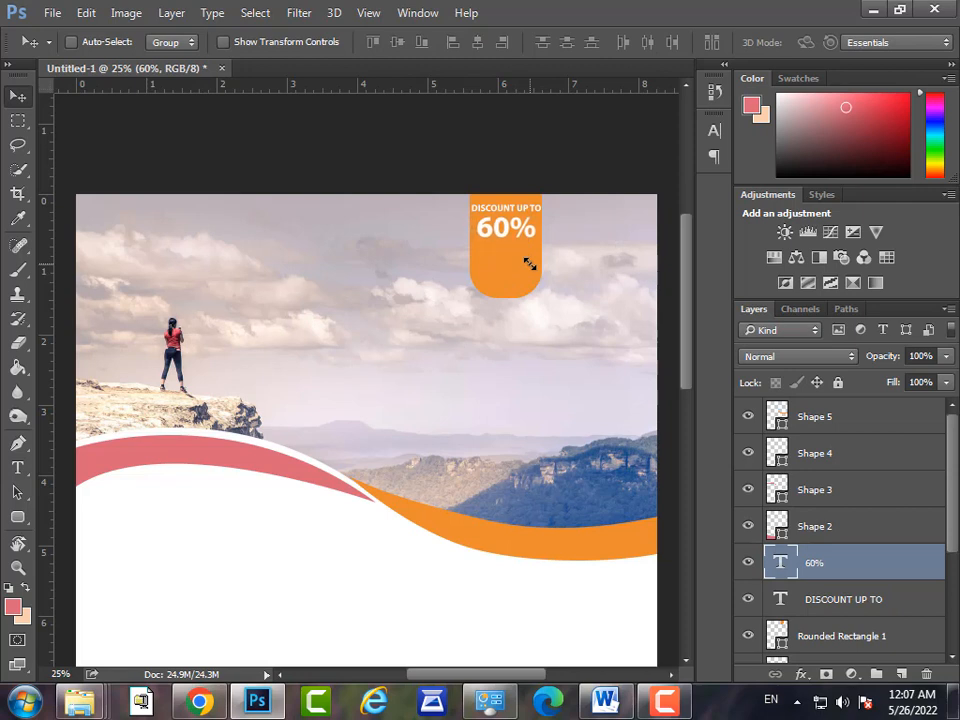
# Add the text "OFF" below "60%" on the orange tab and enlarge it to about 35 pt
pyautogui.press('t')
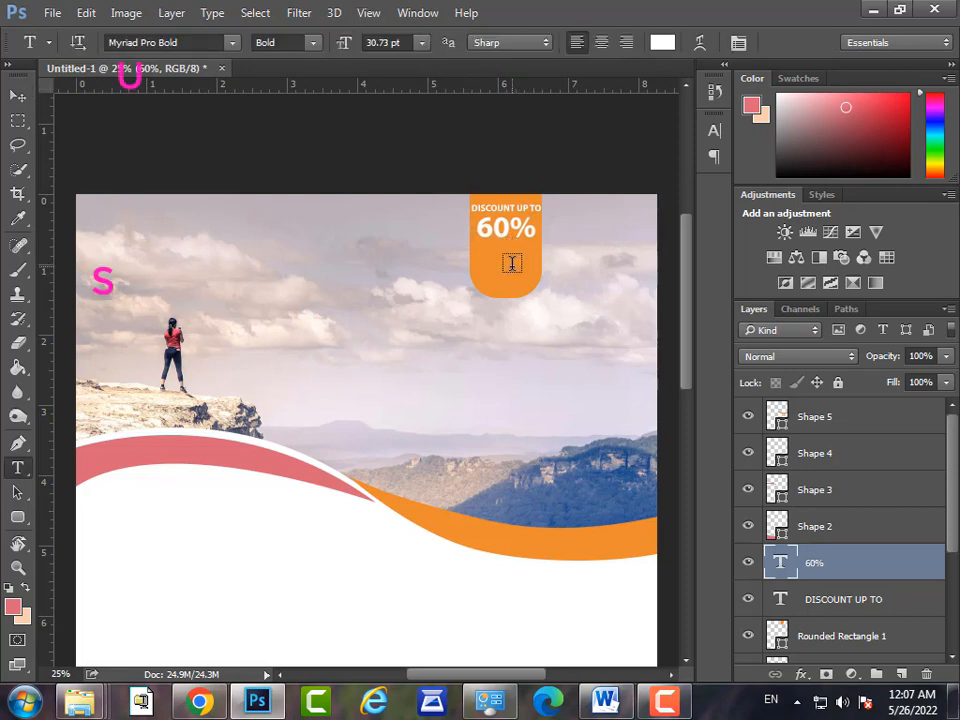
pyautogui.click(511, 262)
pyautogui.write('off')
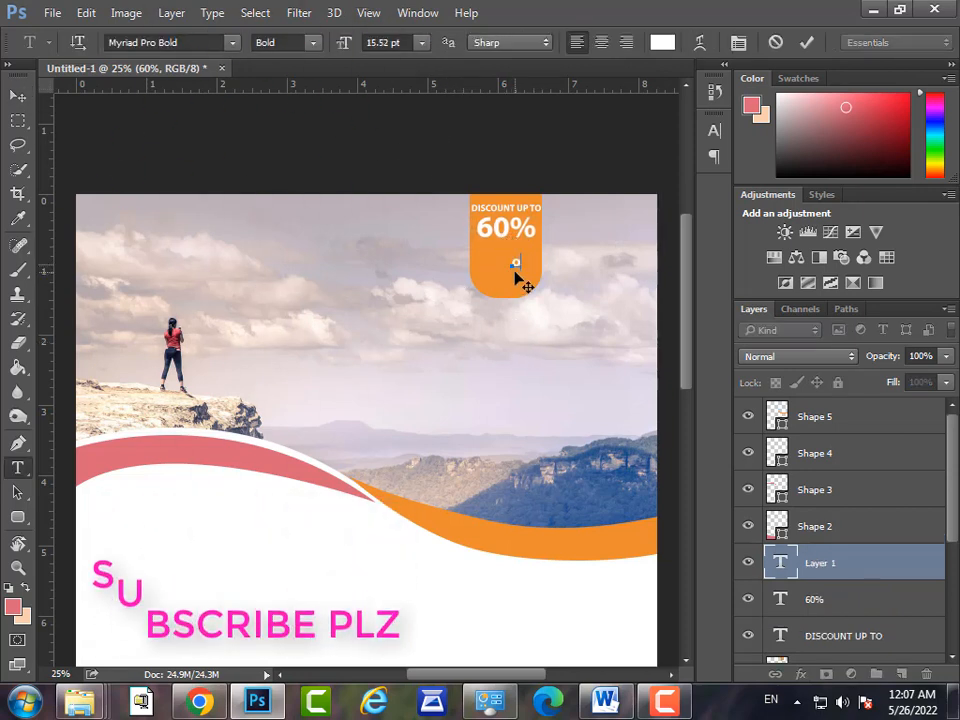
pyautogui.press('BackSpace')
pyautogui.press('BackSpace')
pyautogui.write('FF')
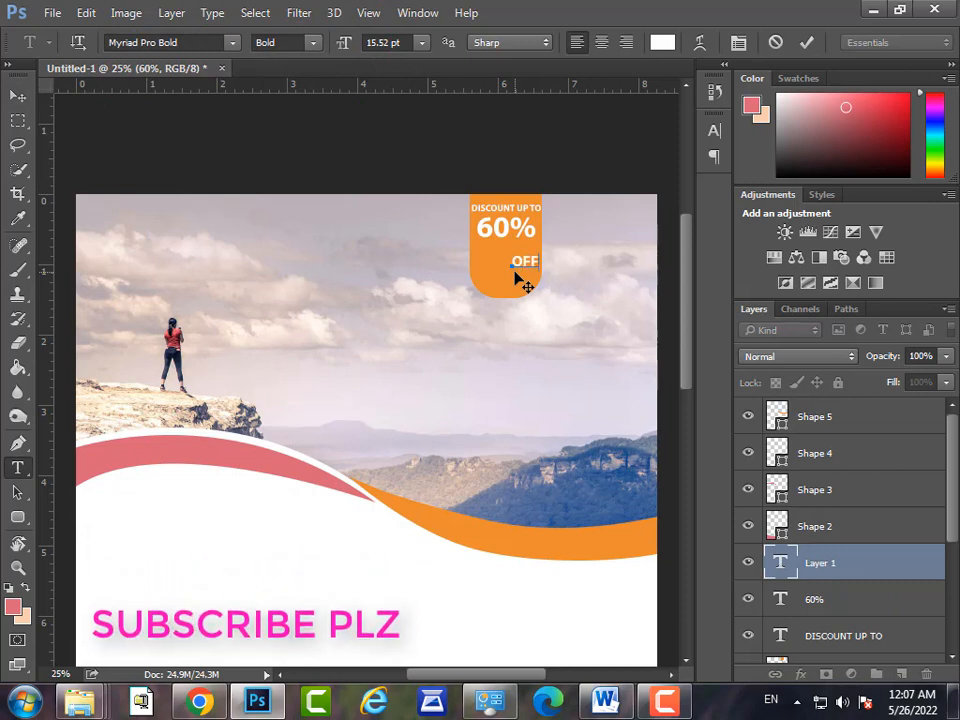
pyautogui.hotkey('ctrl', 'Return')
pyautogui.hotkey('ctrl', 't')
pyautogui.moveTo(541, 272); pyautogui.dragTo(505, 262)
pyautogui.press('Return')
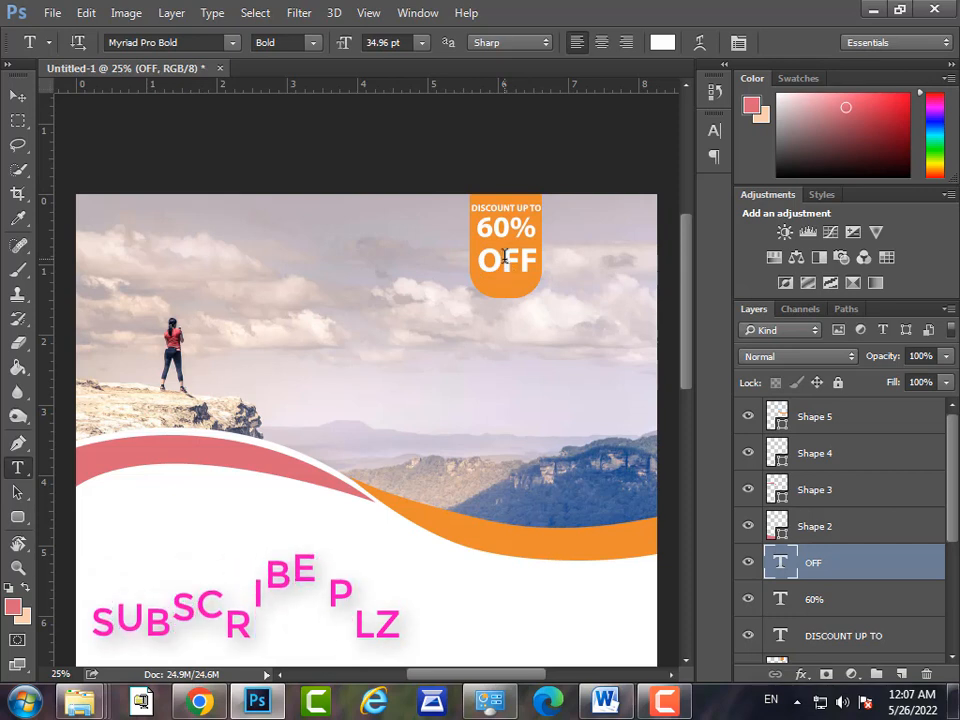
# Shrink the "OFF" text from its left side and nudge it slightly down below "60%"
pyautogui.press('v')
pyautogui.hotkey('ctrl', 't')
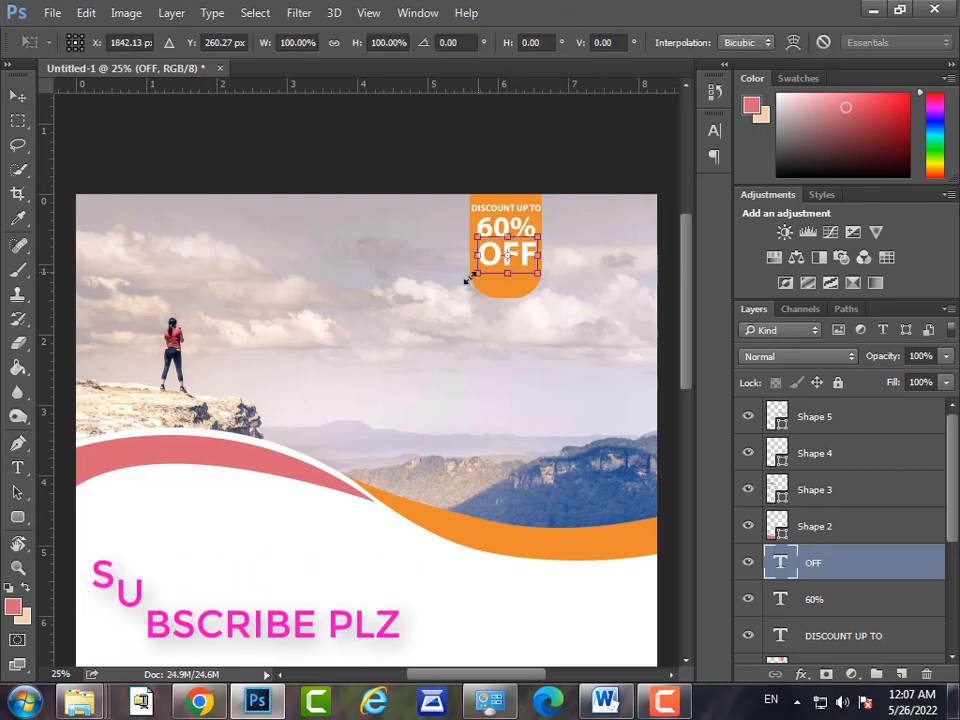
pyautogui.moveTo(467, 274); pyautogui.dragTo(488, 272)
pyautogui.press('Return')
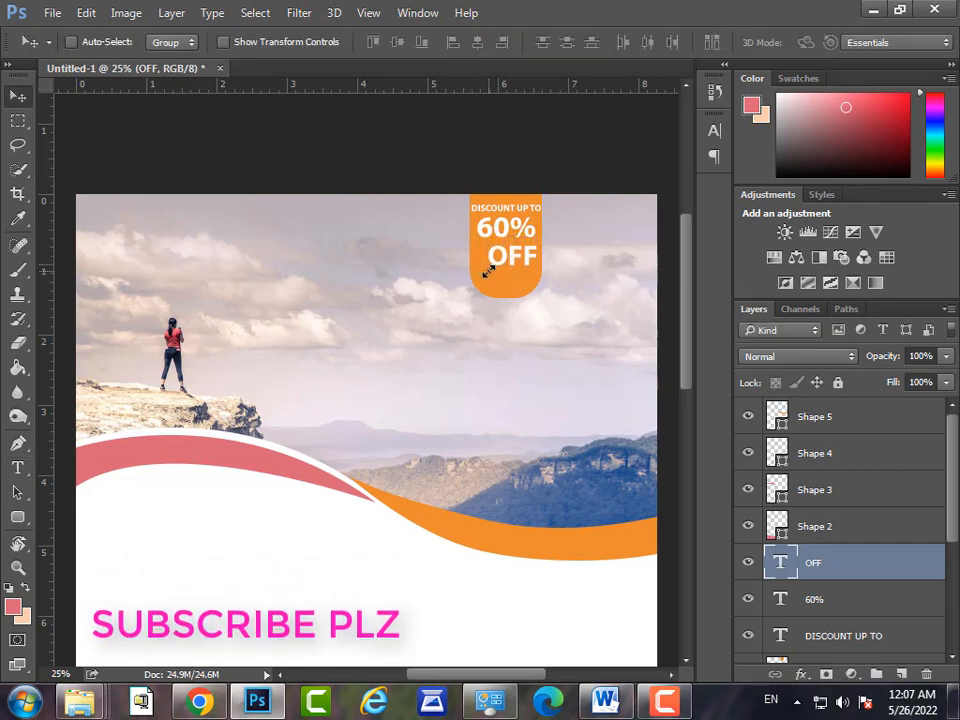
pyautogui.hotkey('shift', 'Down')
pyautogui.hotkey('shift', 'Down')
pyautogui.hotkey('shift', 'Down')
# Enlarge the "60%" text to about 33.5 pt so it nearly spans the orange tab
pyautogui.keyDown('ctrl'); pyautogui.click(506, 234); pyautogui.keyUp('ctrl')
pyautogui.hotkey('ctrl', 't')
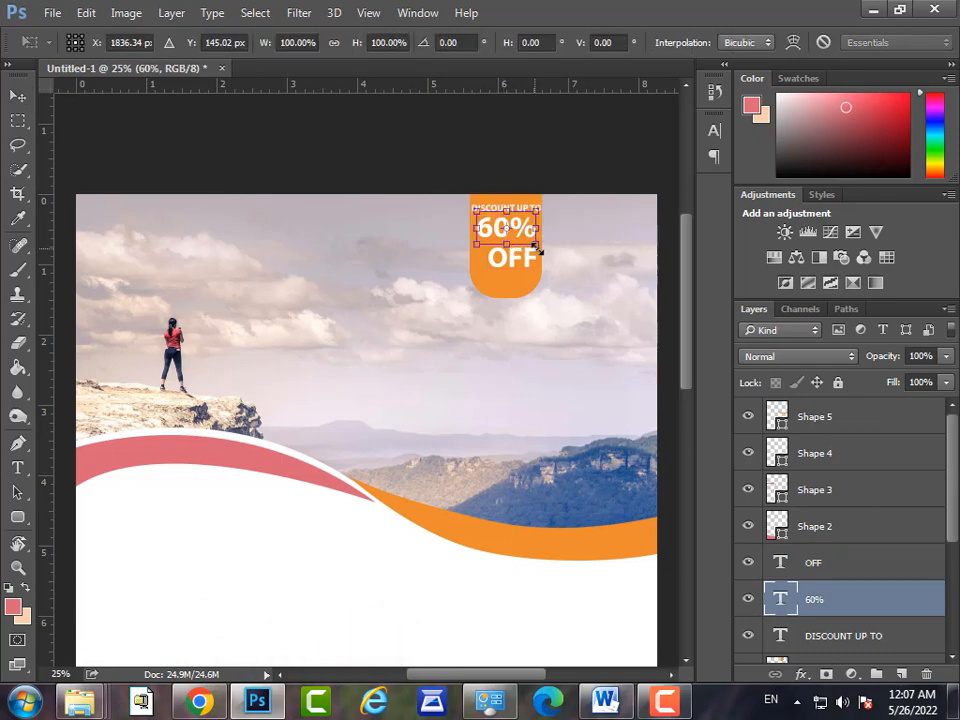
pyautogui.moveTo(537, 247); pyautogui.dragTo(542, 251)
pyautogui.press('Return')
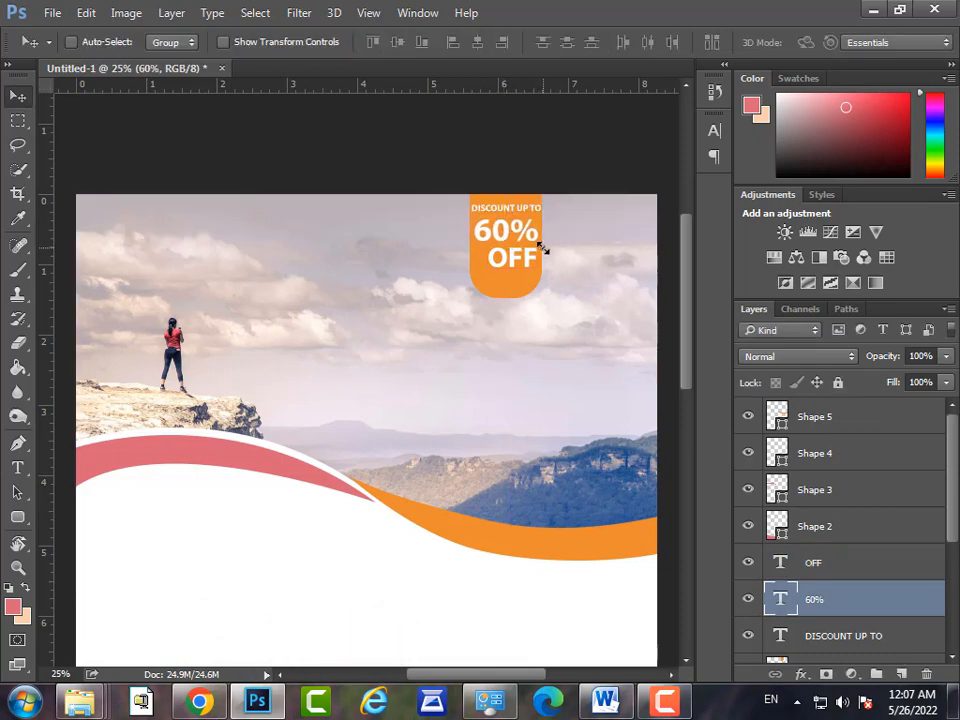
# Add the two-line heading "WE ARRANGE YOUR TRIP" in the white area, coloured orange e78c2f sampled from the tab
pyautogui.hotkey('ctrl', '-')
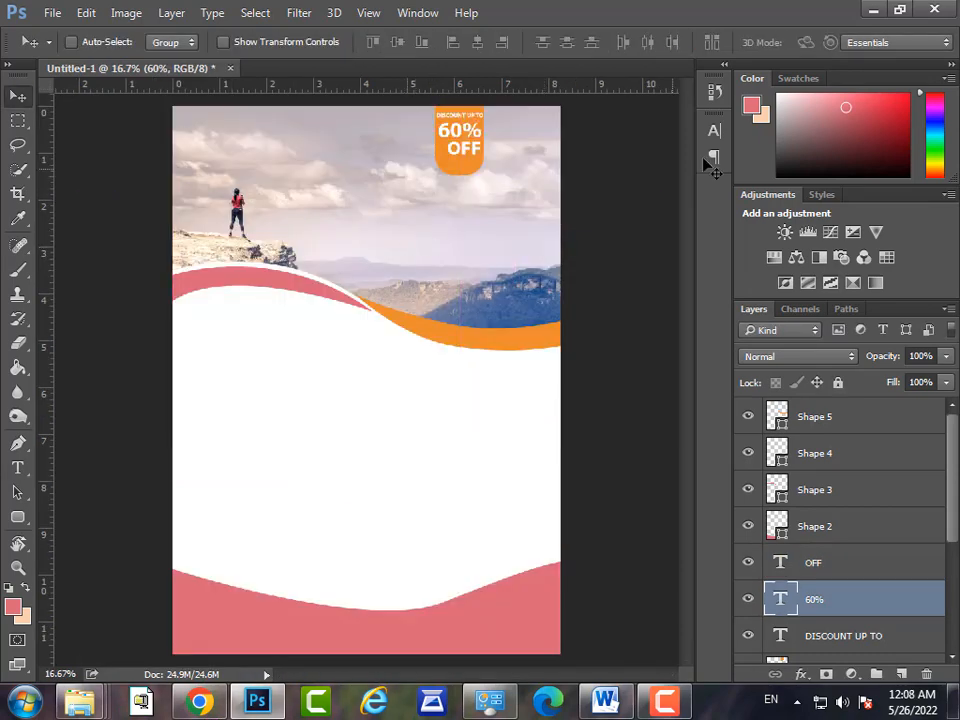
pyautogui.press('t')
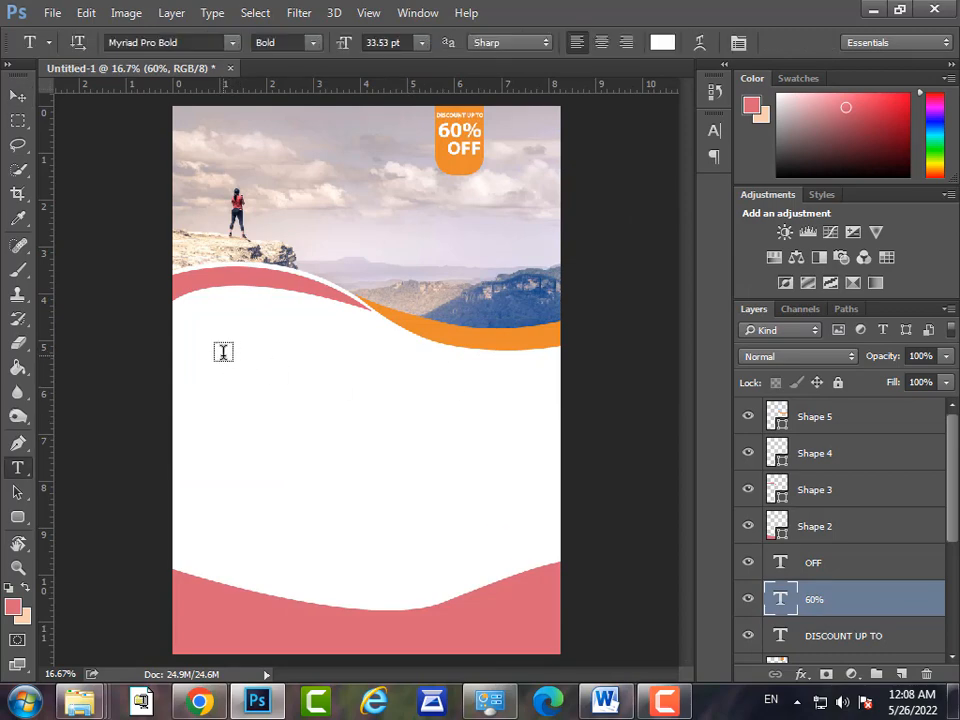
pyautogui.click(252, 366)
pyautogui.click(664, 43)
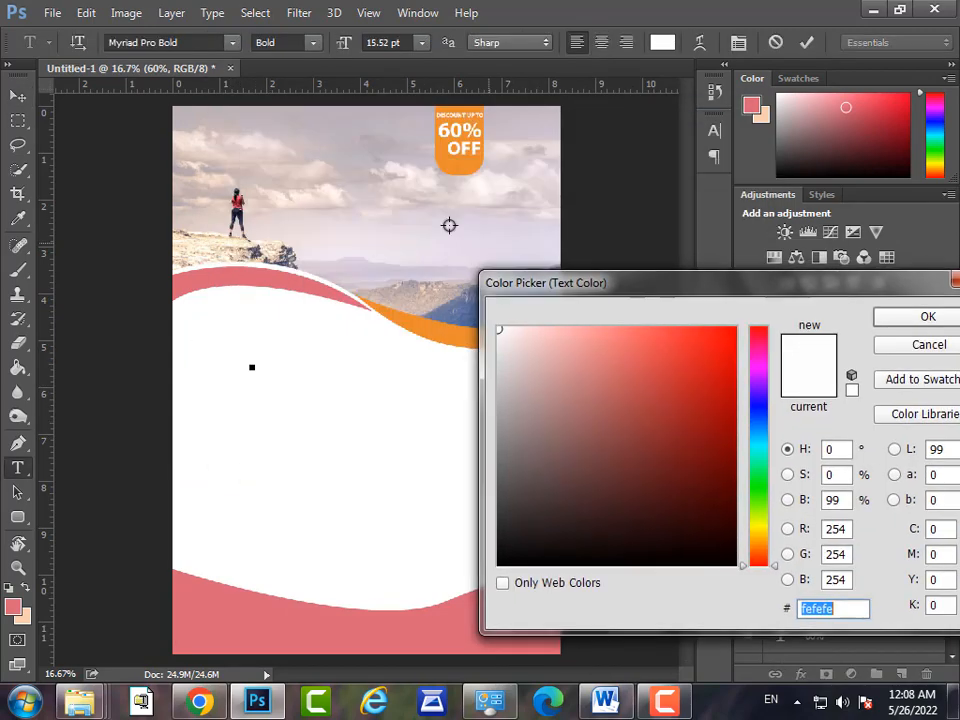
pyautogui.click(480, 168)
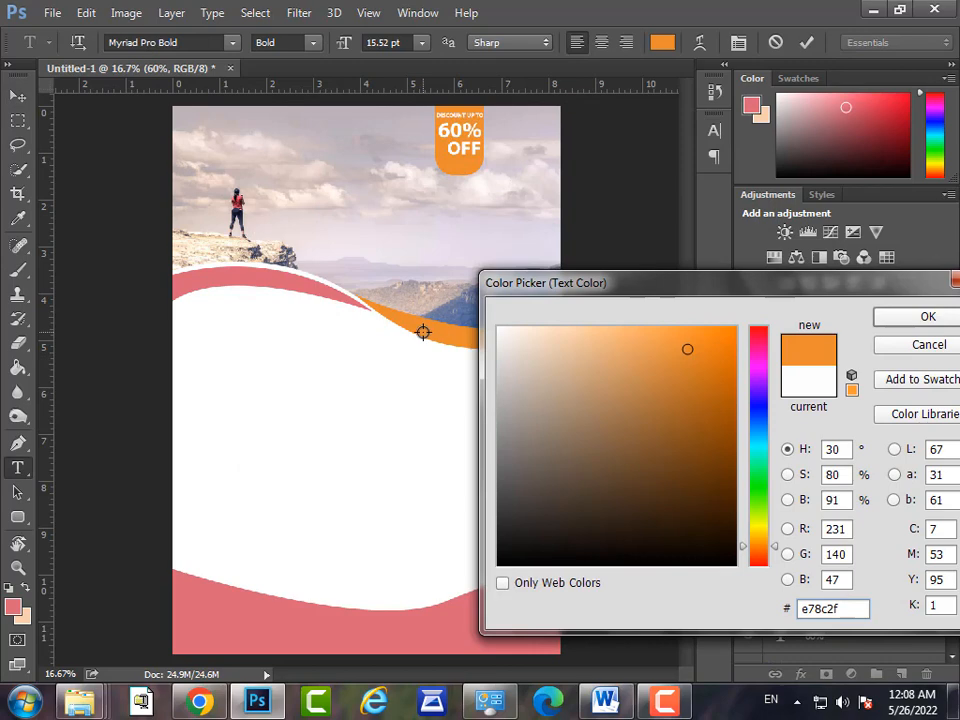
pyautogui.click(902, 316)
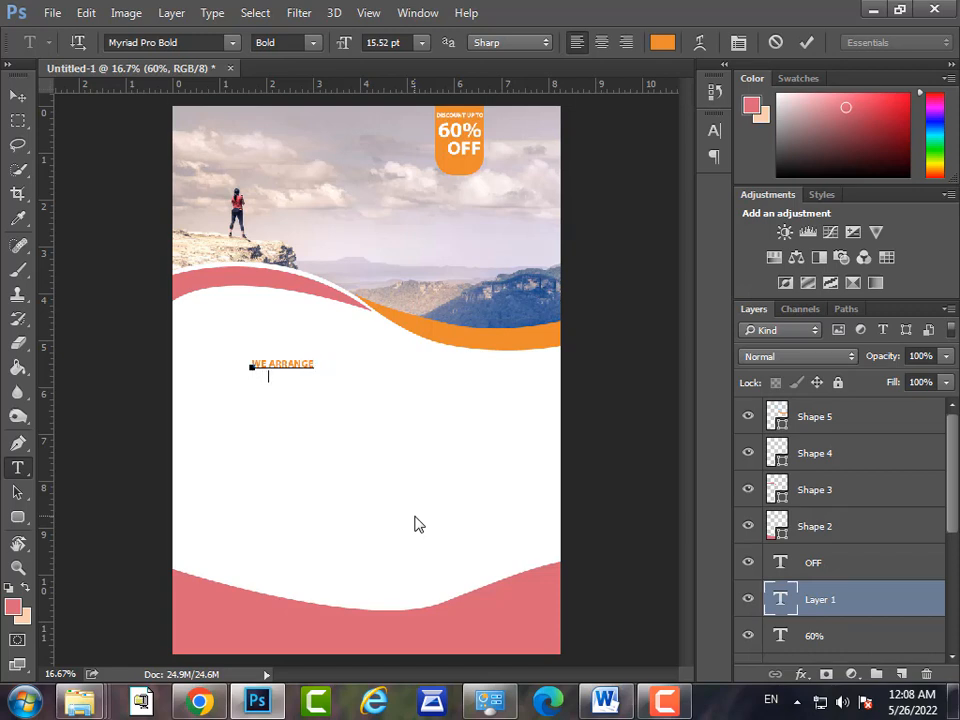
pyautogui.hotkey('ctrl', 'Return')
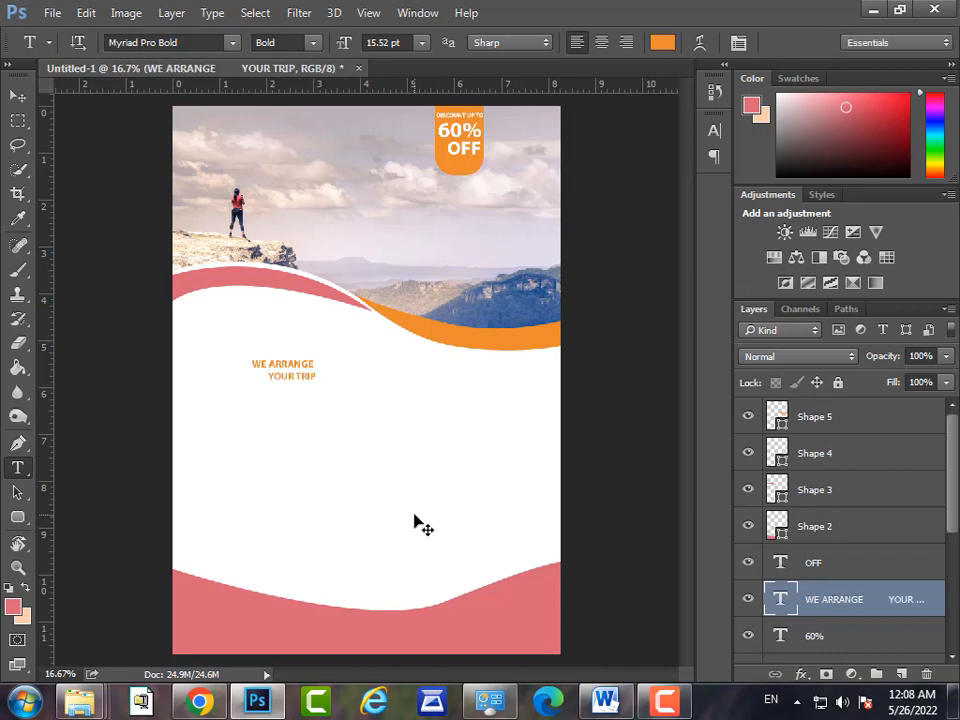
# Scale the "WE ARRANGE YOUR TRIP" heading to about 222% and move it below the left pink-red band
pyautogui.hotkey('ctrl', 't')
pyautogui.moveTo(316, 385)
pyautogui.mouseDown()
pyautogui.moveTo(338, 390)
pyautogui.moveTo(315, 368)
pyautogui.mouseUp()
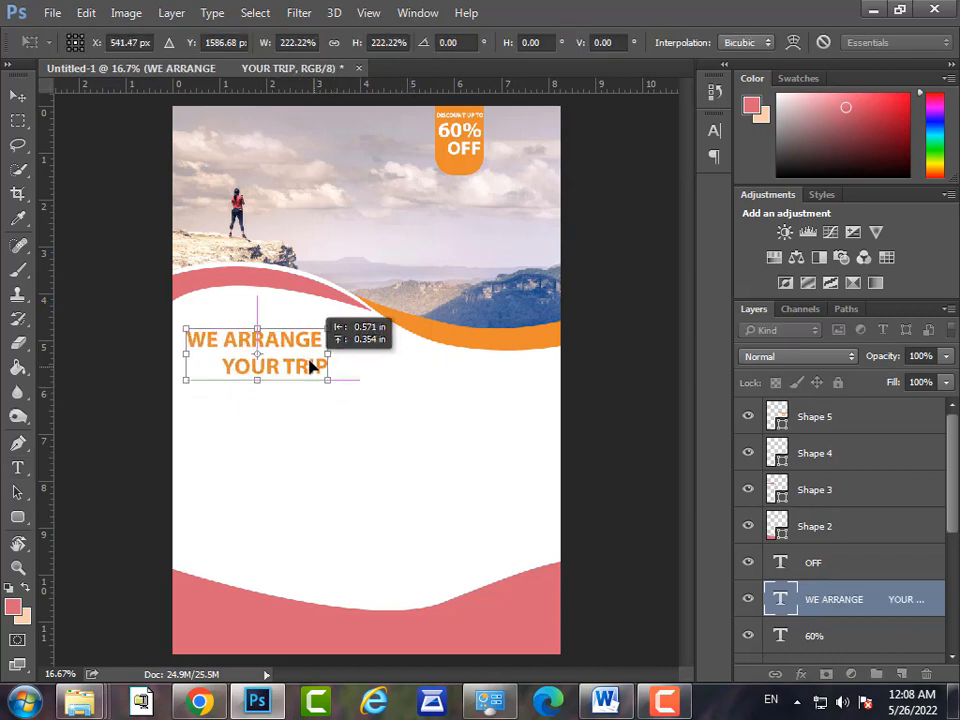
pyautogui.press('Return')
# Set the font of the "WE ARRANGE YOUR TRIP" heading to Impact Regular
pyautogui.press('t')
pyautogui.click(712, 133)
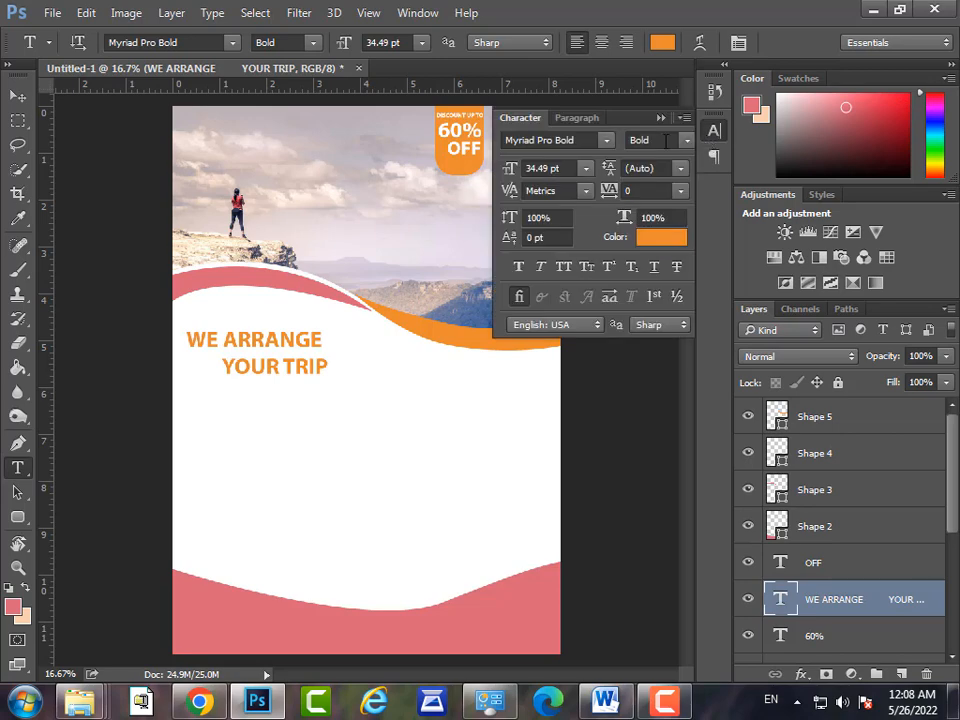
pyautogui.click(606, 148)
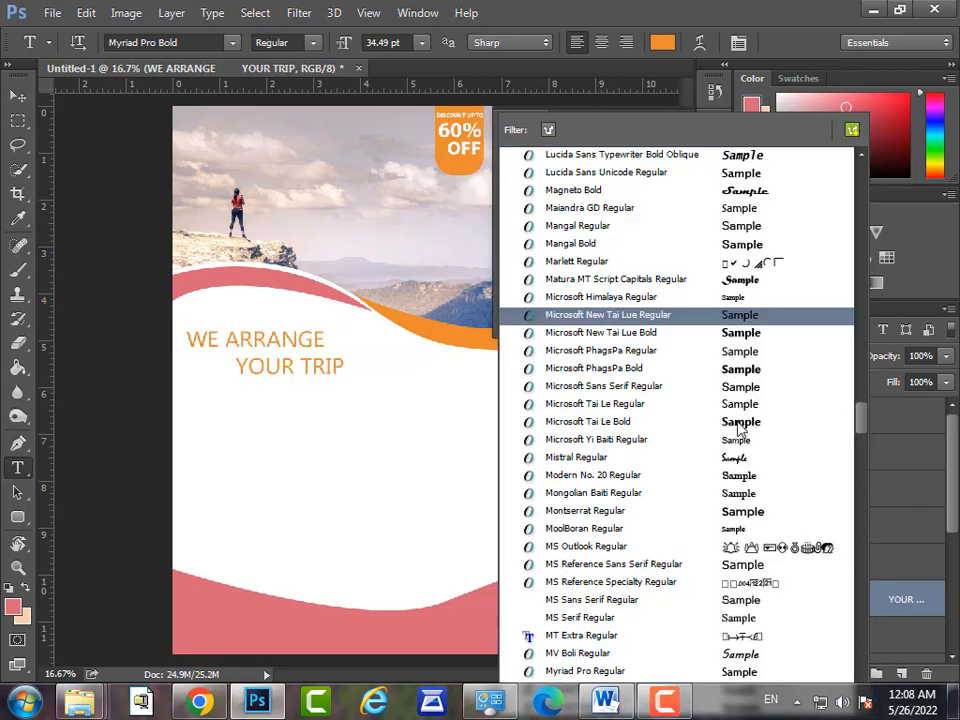
pyautogui.scroll(4, 686, 390)
pyautogui.scroll(8, 690, 400)
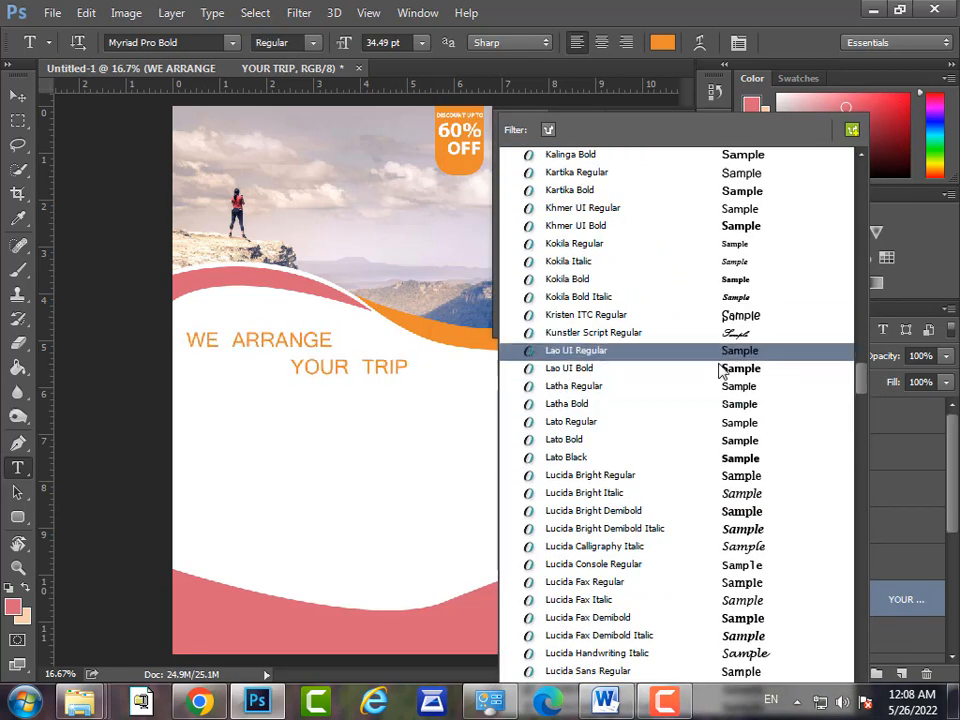
pyautogui.scroll(8, 755, 315)
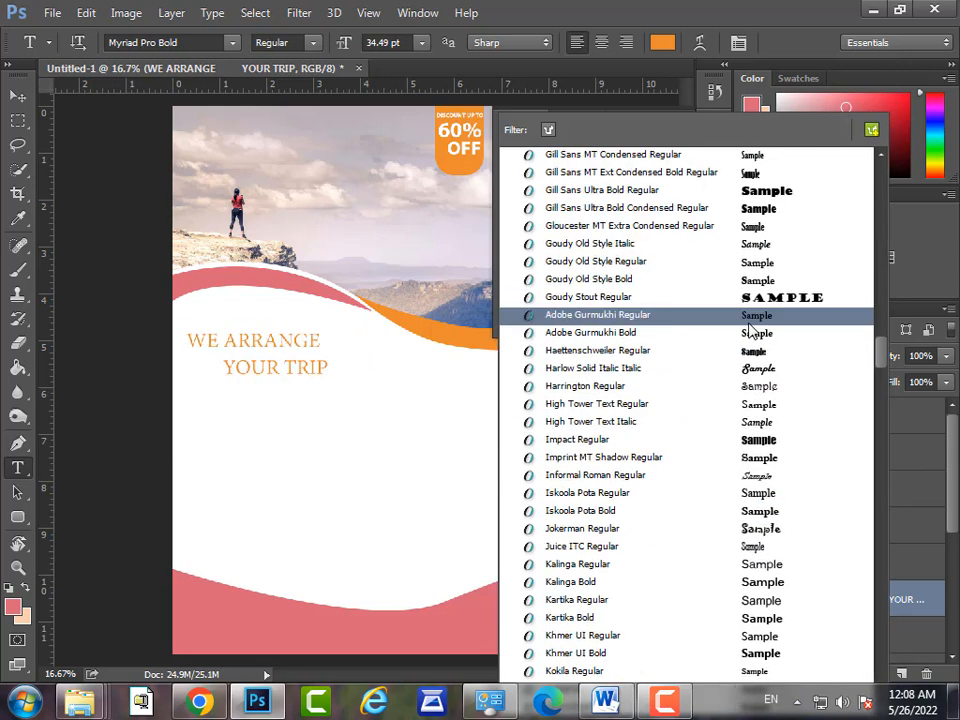
pyautogui.click(760, 442)
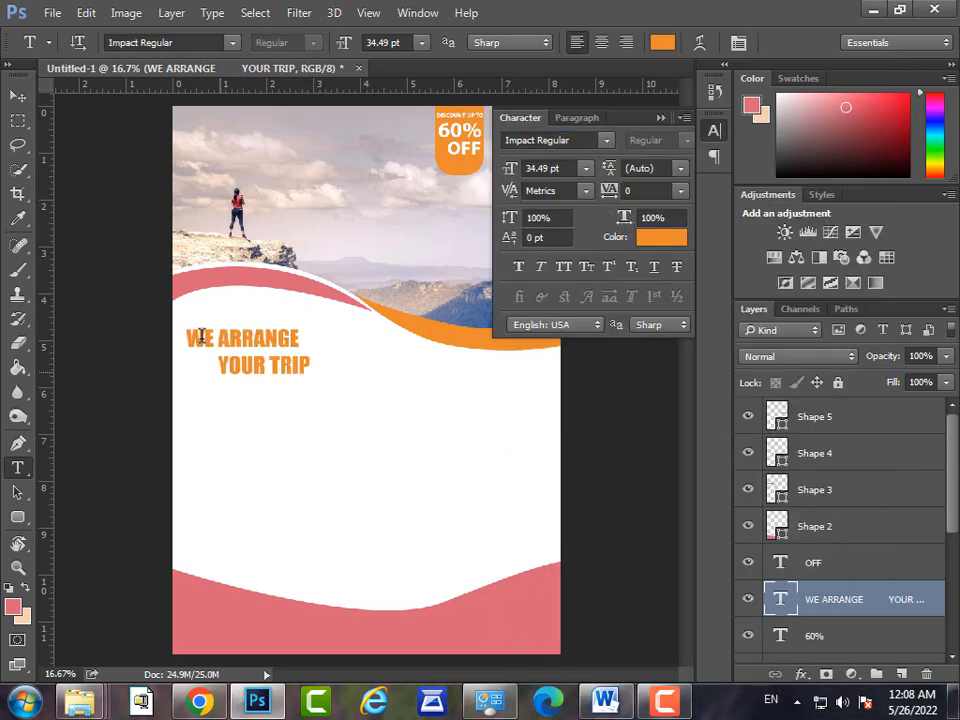
# Shift the "WE ARRANGE YOUR TRIP" heading slightly and enlarge it to about 47 pt
pyautogui.press('v')
pyautogui.moveTo(227, 333); pyautogui.dragTo(242, 343)
pyautogui.hotkey('ctrl', 't')
pyautogui.moveTo(328, 391); pyautogui.dragTo(351, 382)
pyautogui.press('Return')
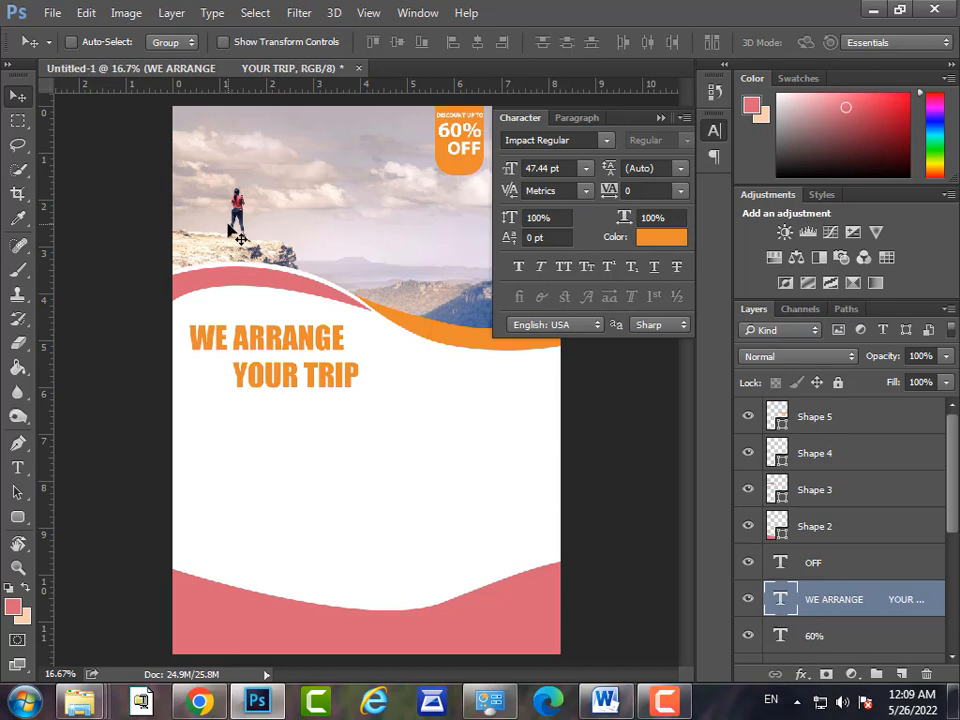
# Add the text "TRAVEL" in the sky area of the photo and set its font to Cassandra Personal Use Regular
pyautogui.press('t')
pyautogui.click(300, 165)
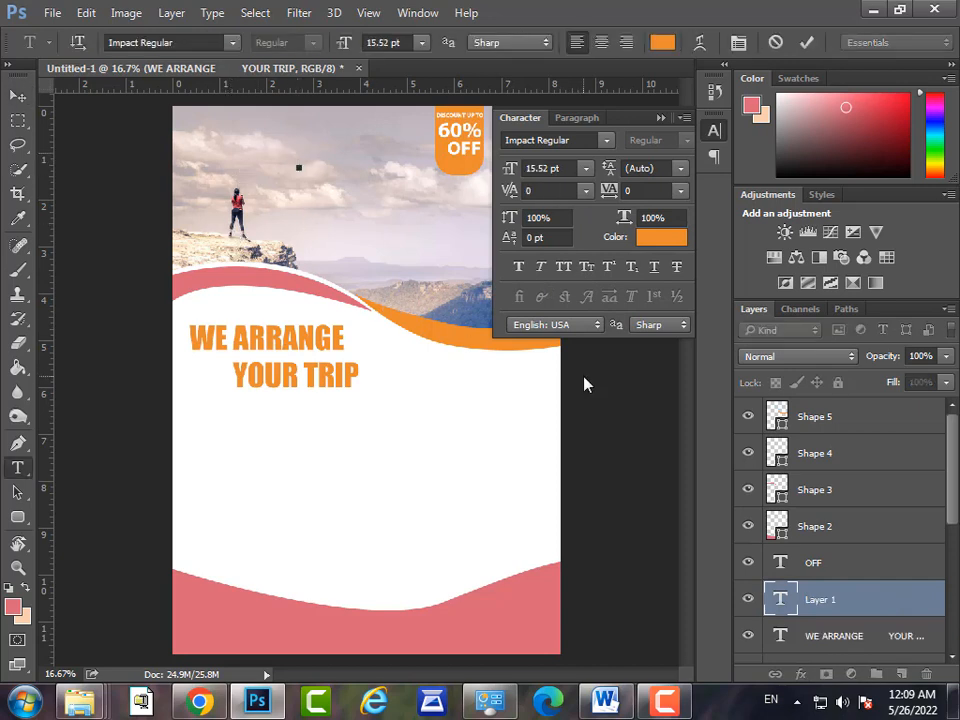
pyautogui.write('TRAVEL')
pyautogui.hotkey('ctrl', 'Return')
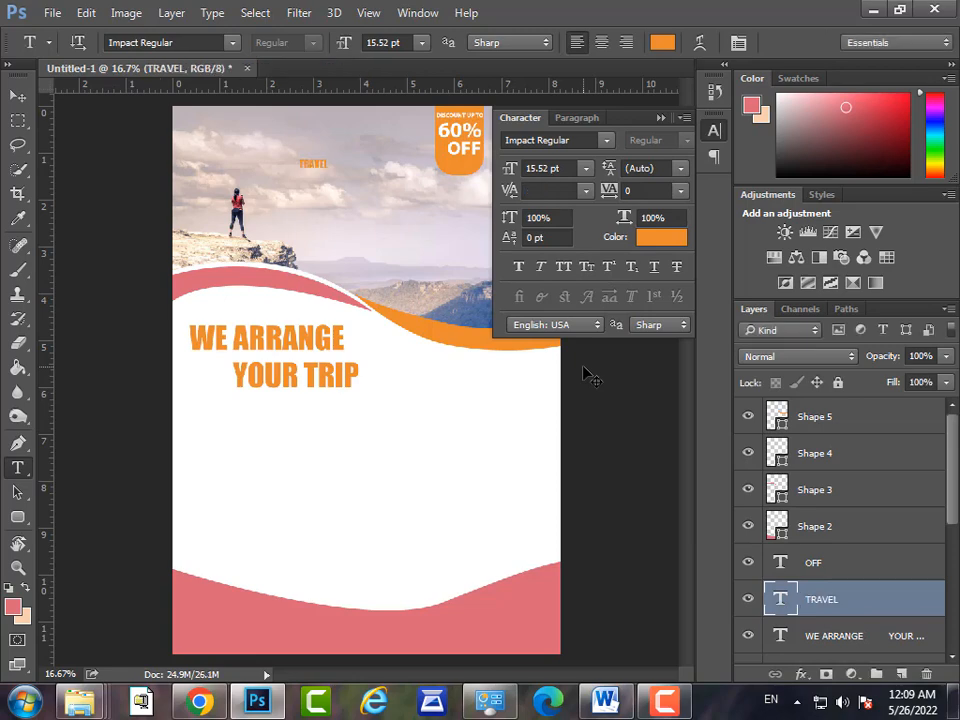
pyautogui.click(561, 140)
pyautogui.write('cas')
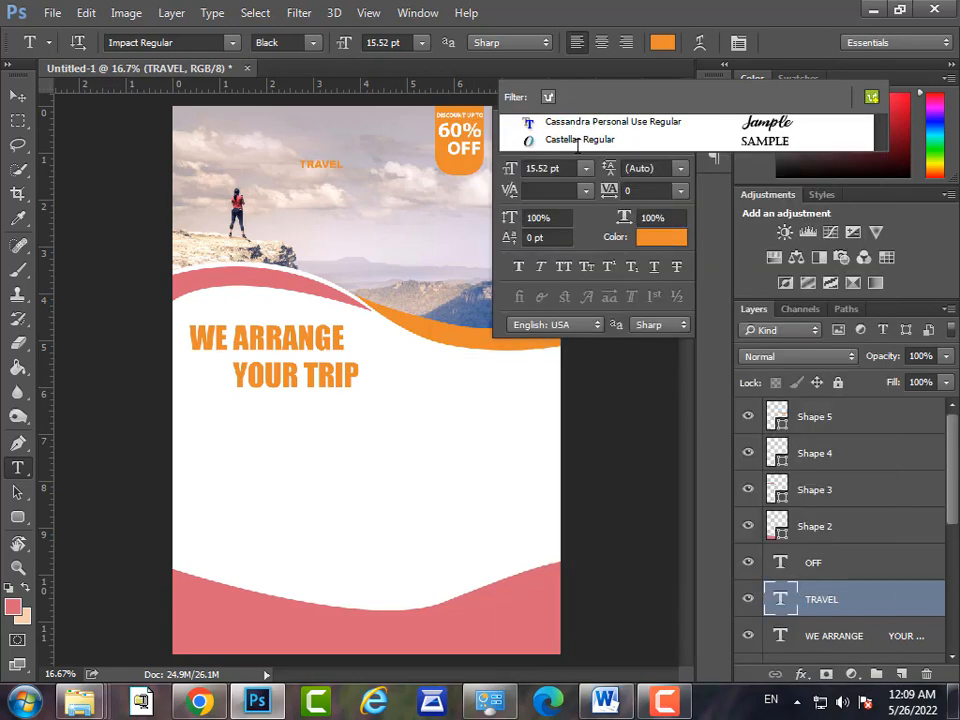
pyautogui.click(585, 122)
# Scale the "TRAVEL" title to about 309% and move it into the sky above the hiker
pyautogui.hotkey('ctrl', 't')
pyautogui.moveTo(360, 172); pyautogui.dragTo(458, 292)
pyautogui.moveTo(400, 176); pyautogui.dragTo(303, 143)
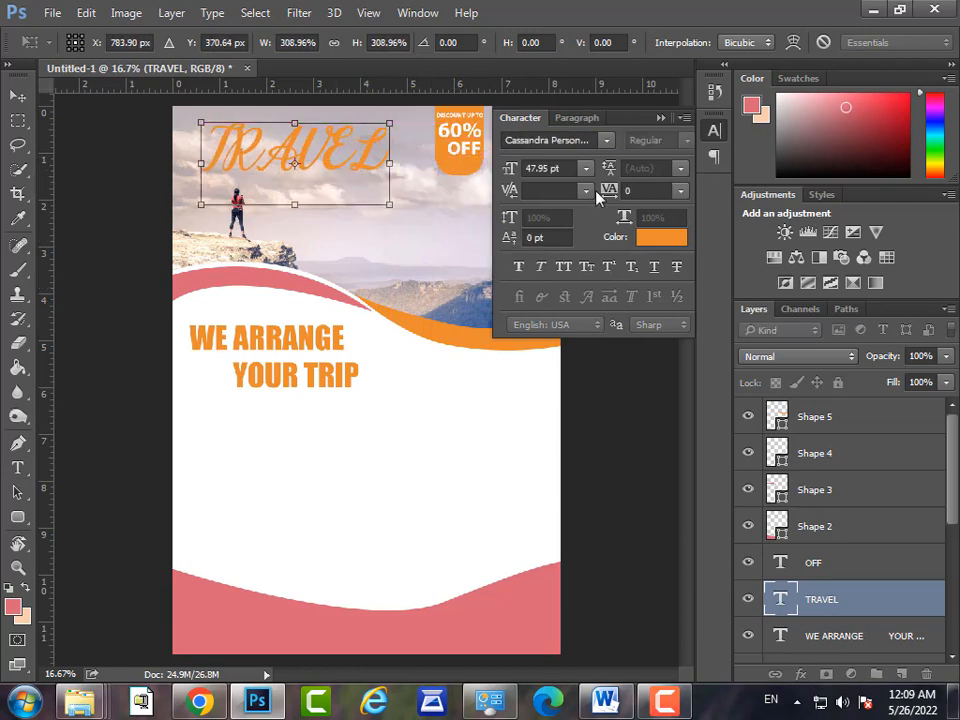
pyautogui.press('Return')
# Colour the "TRAVEL" title dark red 8c2037, sampled from the hiker's clothing in the photo
pyautogui.click(658, 242)
pyautogui.click(236, 157)
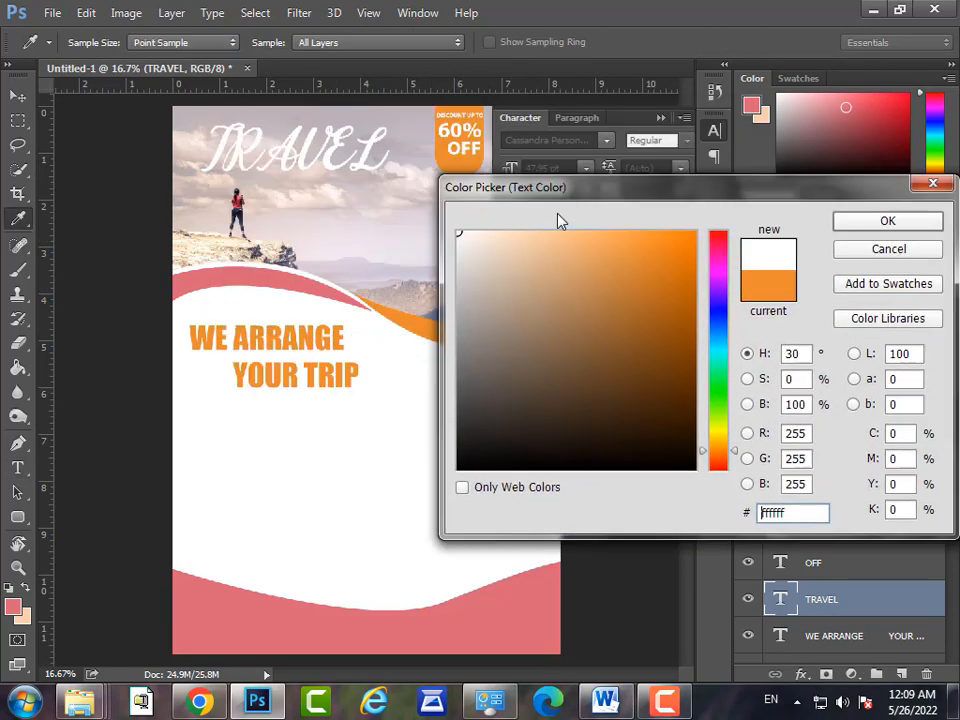
pyautogui.moveTo(560, 220); pyautogui.dragTo(470, 252)
pyautogui.click(202, 282)
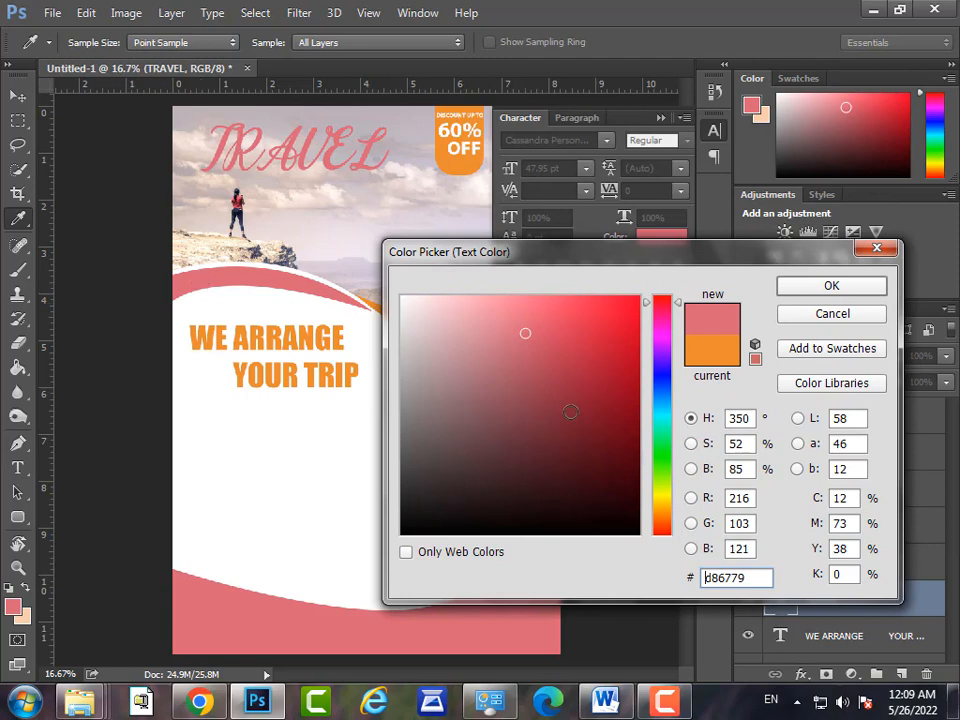
pyautogui.click(237, 201)
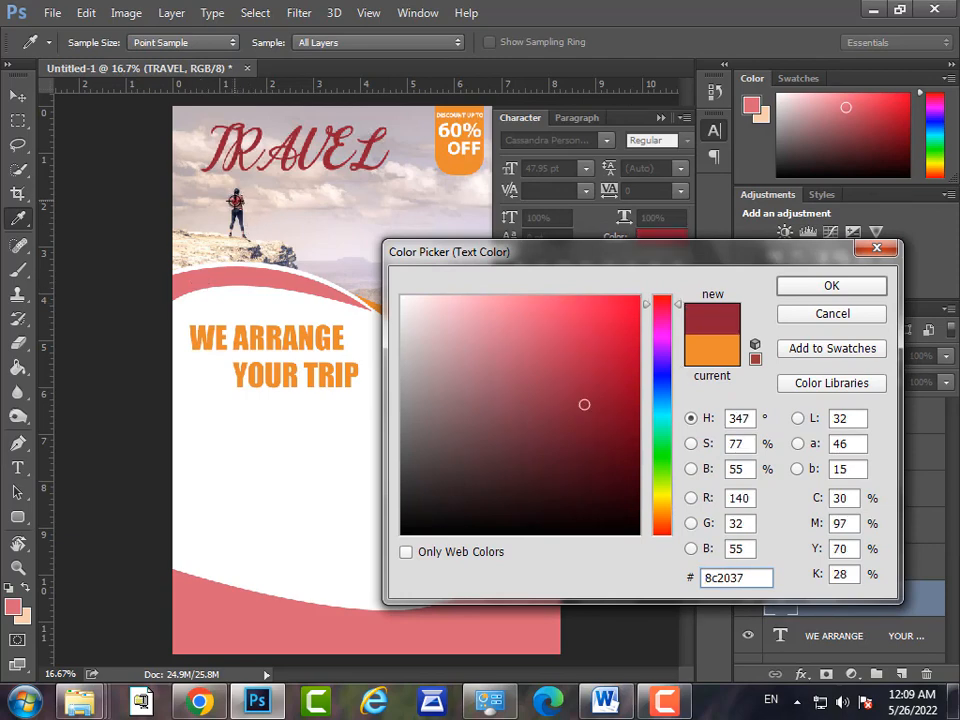
pyautogui.click(831, 286)
pyautogui.click(662, 118)
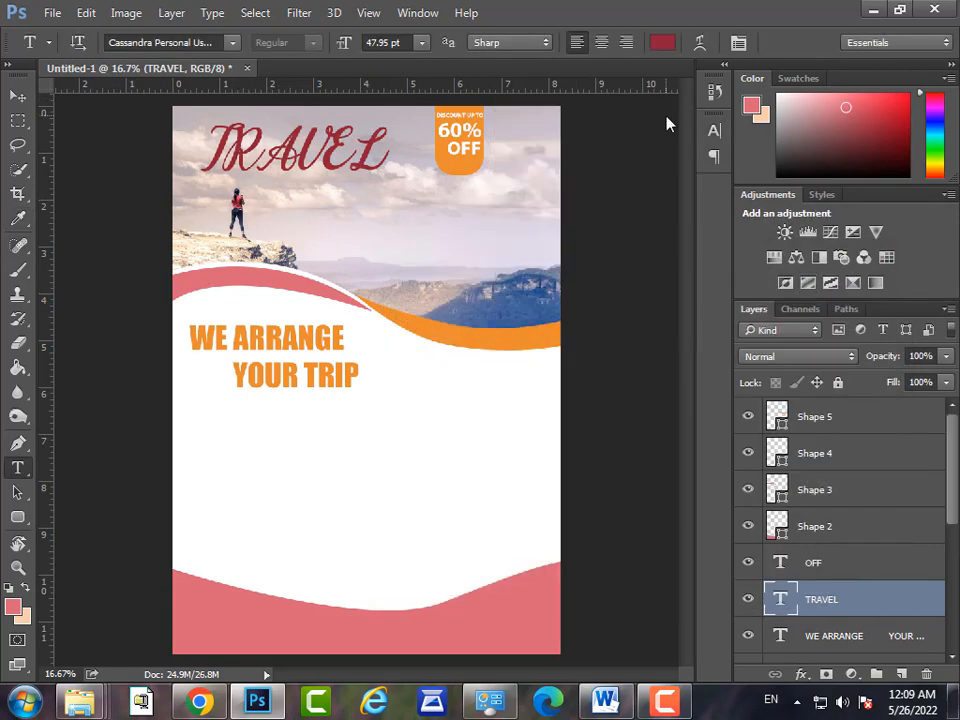
# Move the orange discount tab and its texts closer to the flyer's right edge, and shift the "TRAVEL" title slightly right and up
pyautogui.press('v')
pyautogui.keyDown('ctrl'); pyautogui.click(450, 137); pyautogui.keyUp('ctrl')
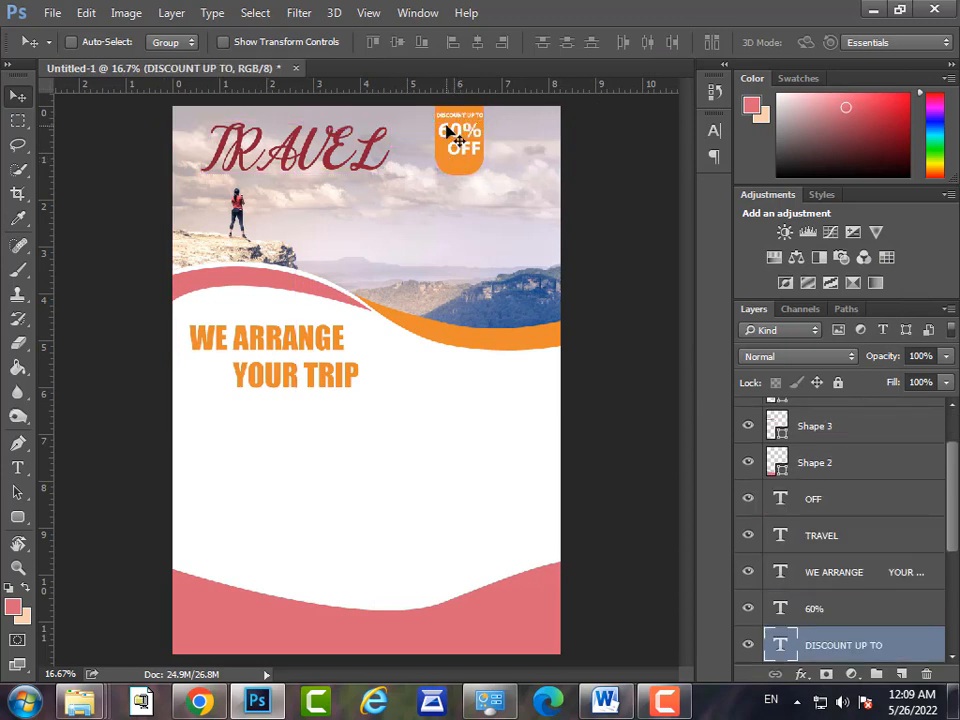
pyautogui.keyDown('ctrl'); pyautogui.keyDown('shift'); pyautogui.click(455, 130); pyautogui.keyUp('shift'); pyautogui.keyUp('ctrl')
pyautogui.keyDown('ctrl'); pyautogui.keyDown('shift'); pyautogui.click(463, 150); pyautogui.keyUp('shift'); pyautogui.keyUp('ctrl')
pyautogui.moveTo(463, 175); pyautogui.dragTo(507, 167)
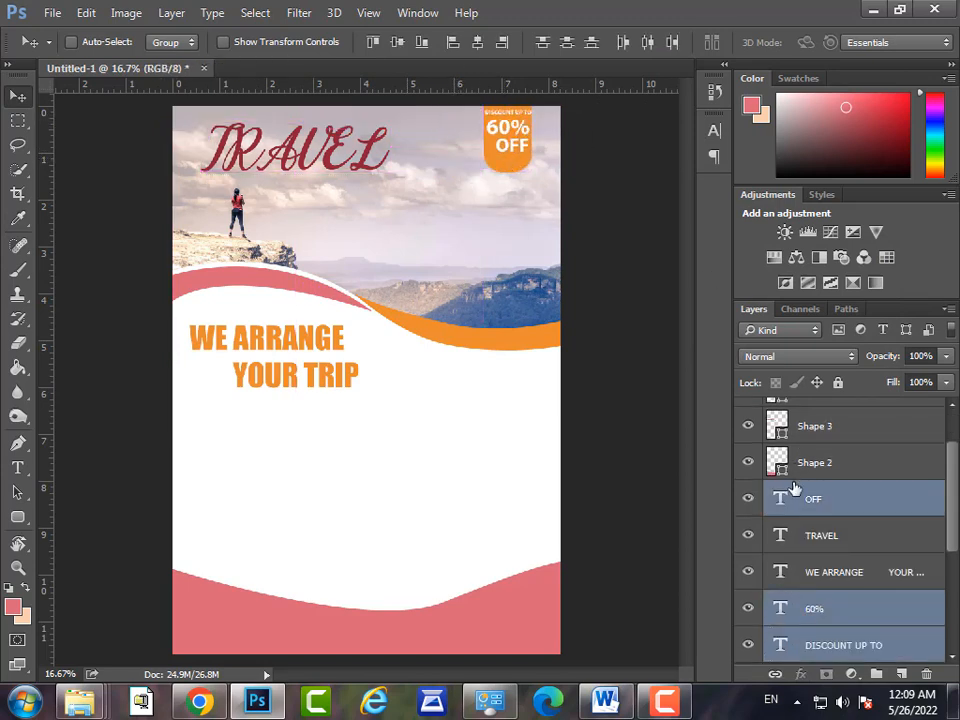
pyautogui.click(800, 495)
pyautogui.keyDown('ctrl'); pyautogui.click(512, 172); pyautogui.keyUp('ctrl')
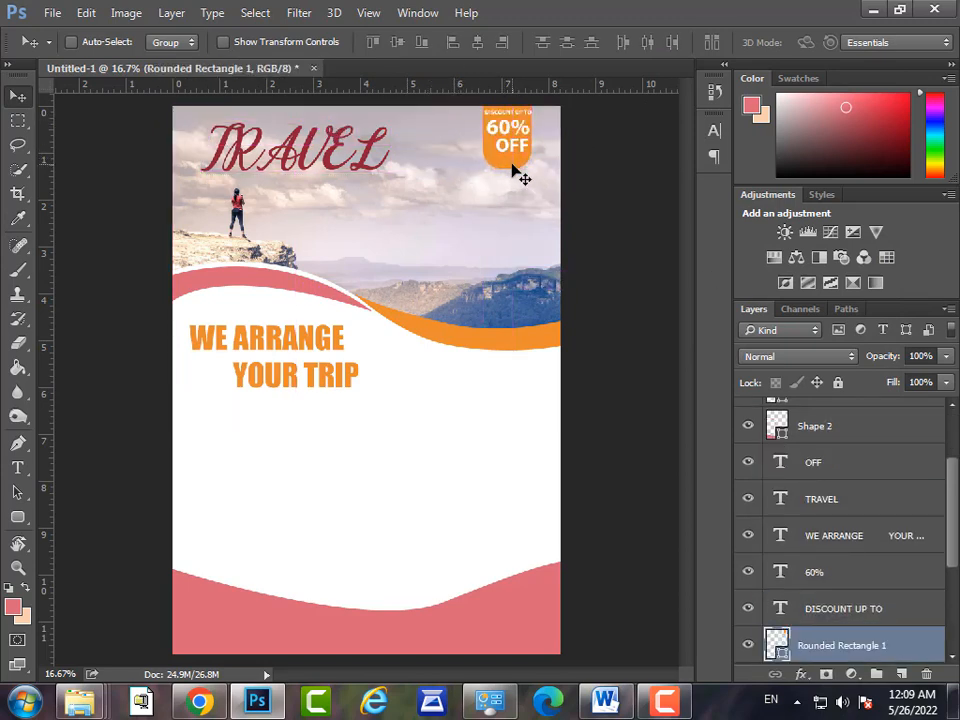
pyautogui.moveTo(329, 178); pyautogui.dragTo(352, 168)
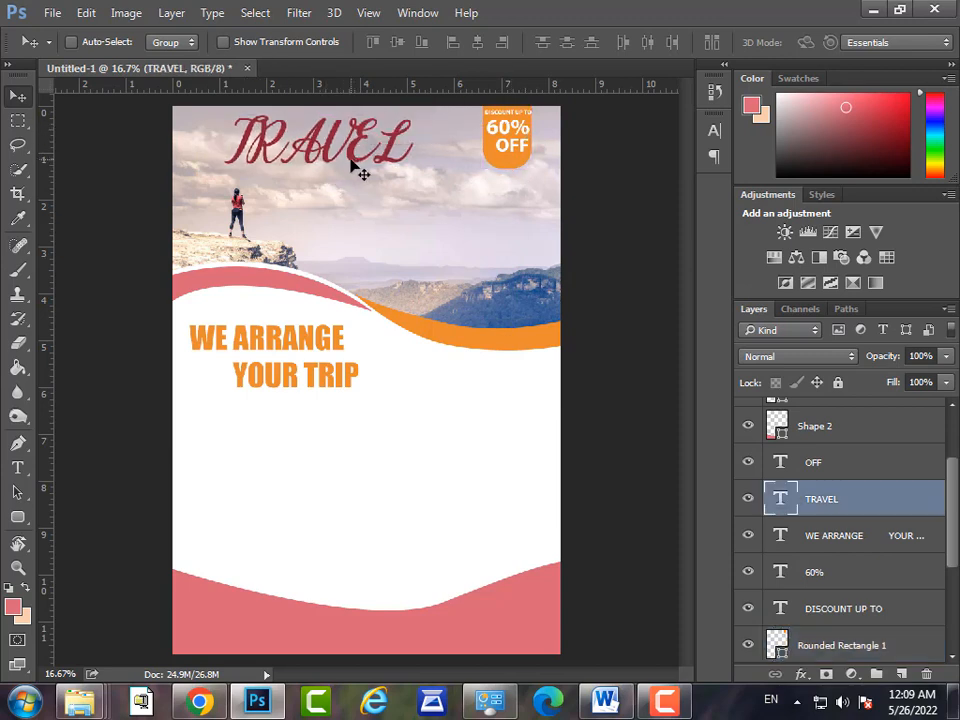
# Draw a white rectangle about 1043 by 115 px below the "TRAVEL" title
pyautogui.click(17, 517)
pyautogui.click(100, 515)
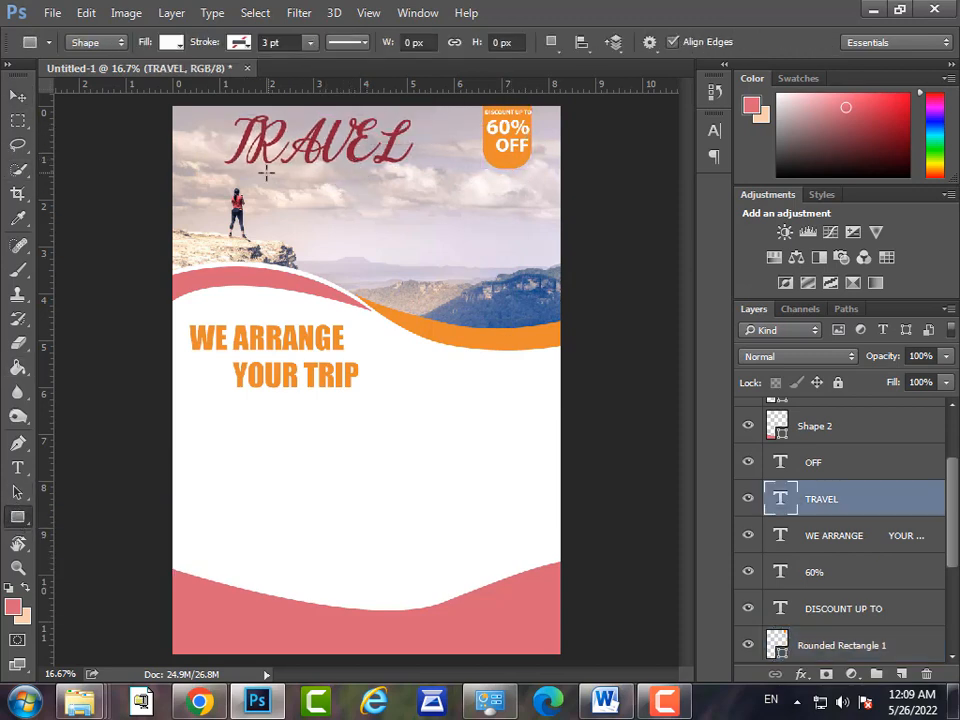
pyautogui.moveTo(258, 173); pyautogui.dragTo(423, 190)
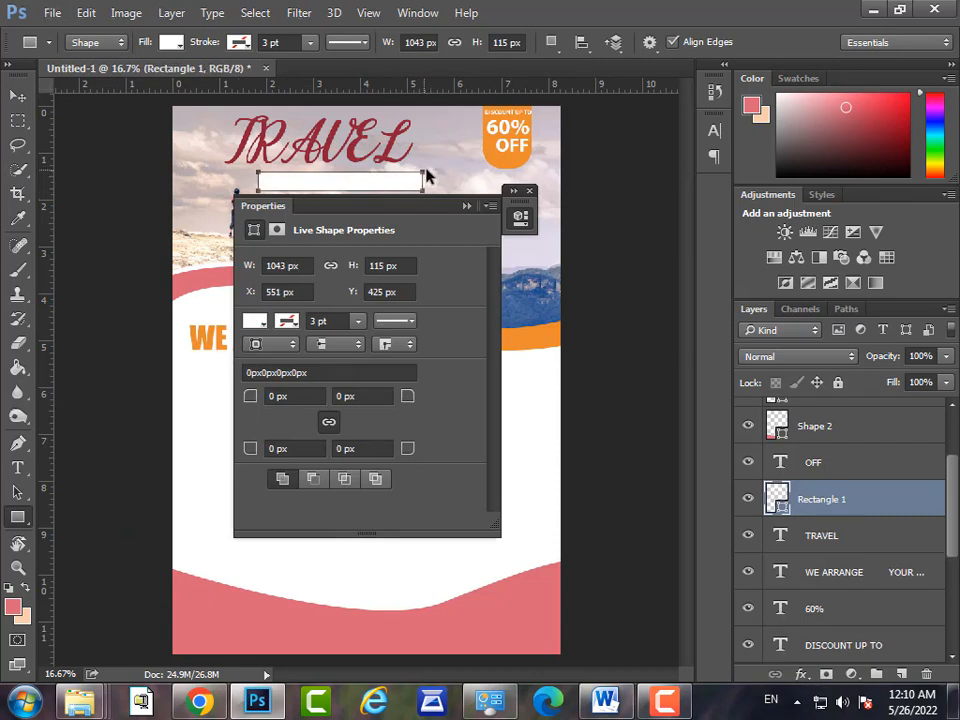
pyautogui.moveTo(424, 172); pyautogui.dragTo(431, 172)
pyautogui.moveTo(273, 179); pyautogui.dragTo(400, 182)
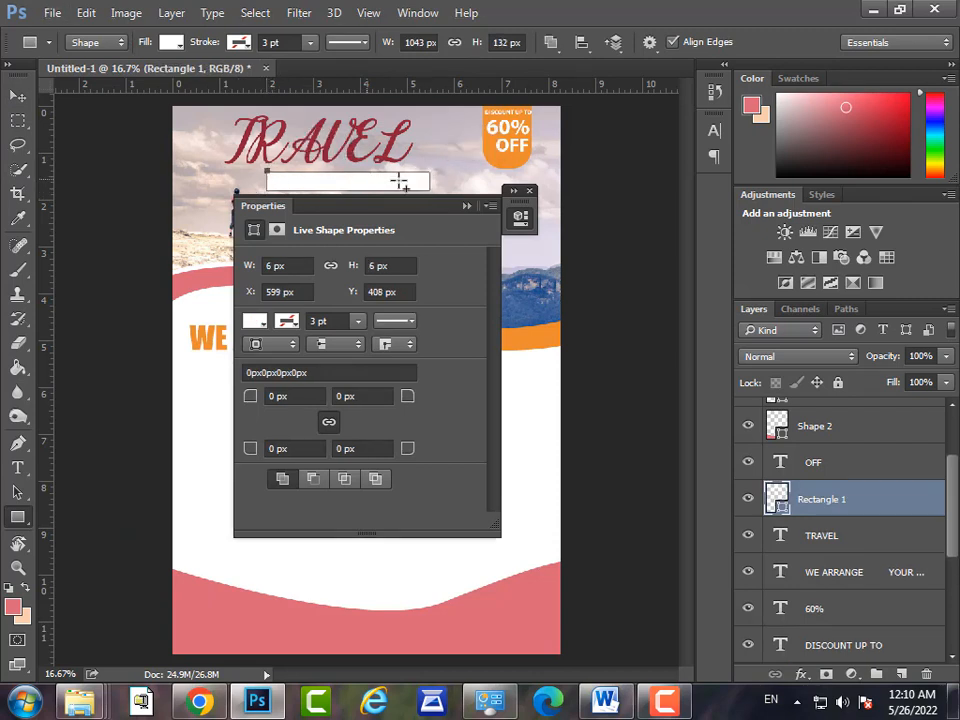
pyautogui.click(465, 207)
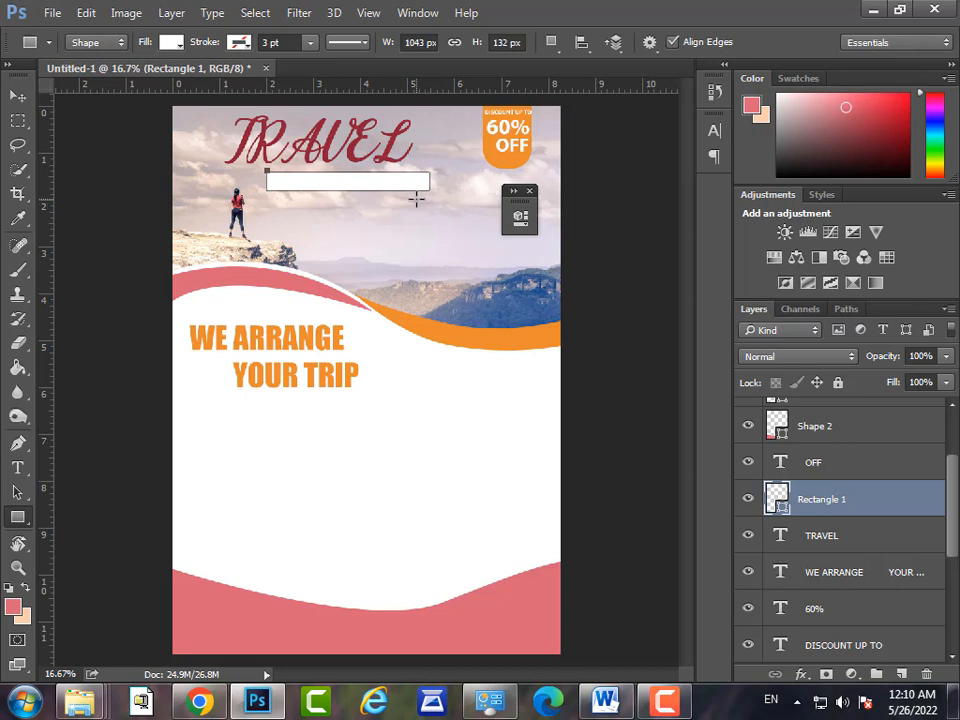
# Move the white rectangle slightly right and up, just beneath the "TRAVEL" title
pyautogui.moveTo(430, 178); pyautogui.dragTo(445, 181)
pyautogui.hotkey('ctrl', 'z')
pyautogui.click(20, 96)
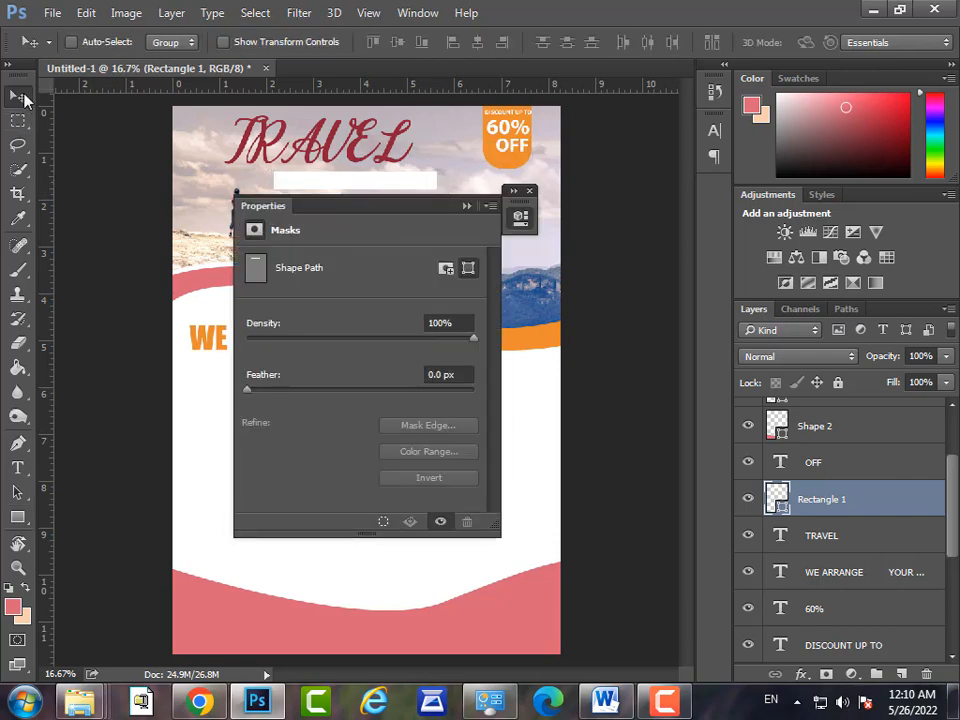
pyautogui.click(465, 206)
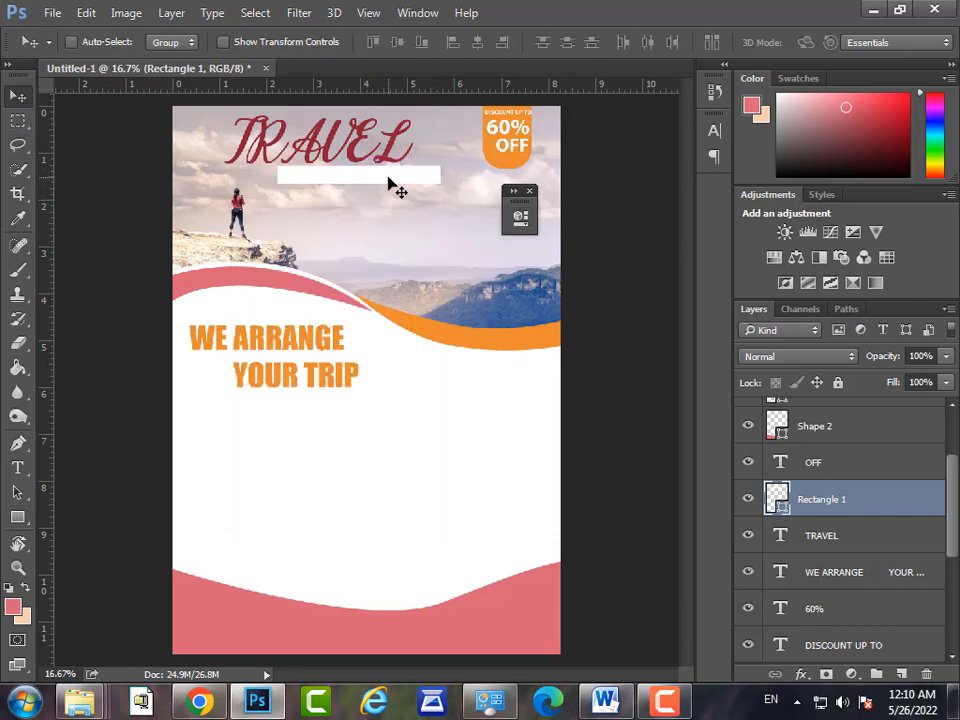
# Distort the white rectangle into a slanted bar by shifting its two upper corners to the right
pyautogui.hotkey('ctrl', 't')
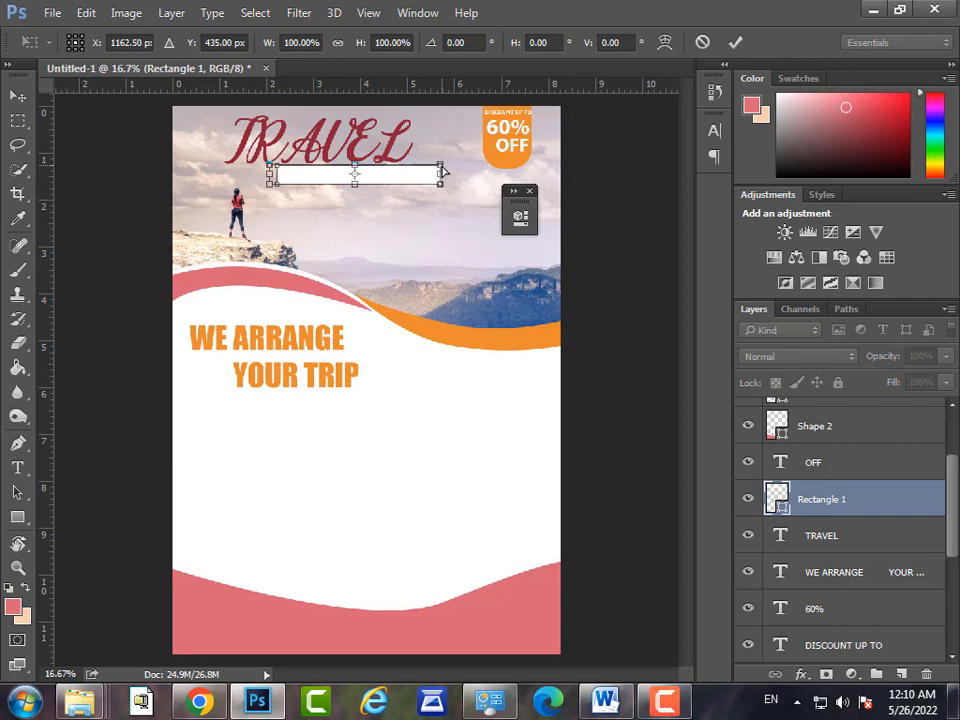
pyautogui.moveTo(443, 171)
pyautogui.mouseDown()
pyautogui.moveTo(455, 150)
pyautogui.moveTo(451, 164)
pyautogui.mouseUp()
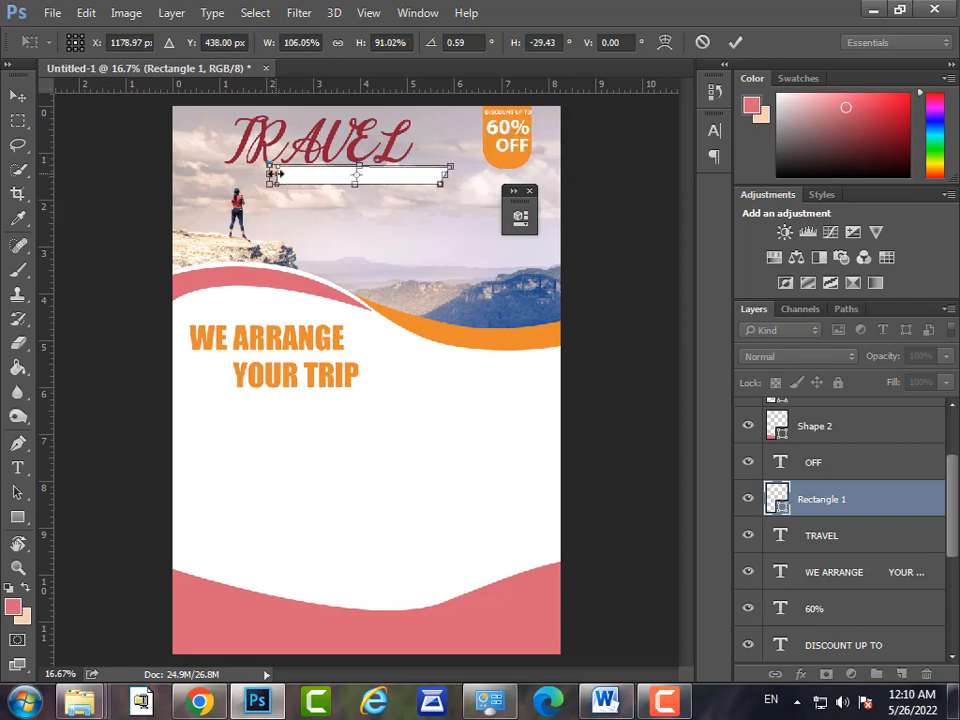
pyautogui.moveTo(280, 171); pyautogui.dragTo(286, 176)
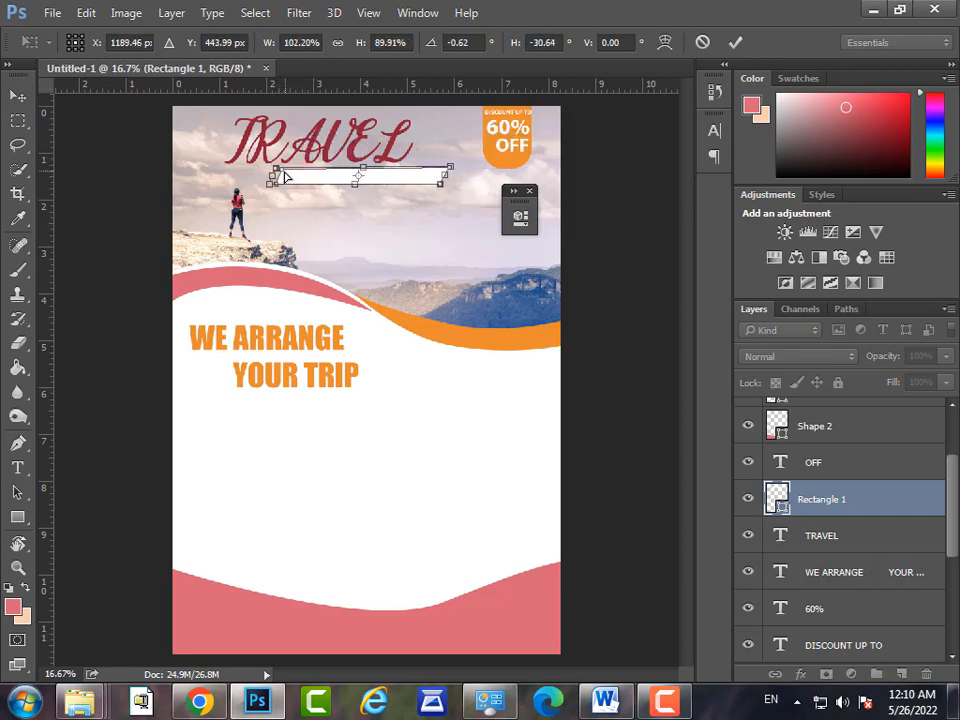
pyautogui.click(735, 47)
pyautogui.click(476, 270)
# Fill the slanted bar with orange sampled from the discount tab and position it directly under the "TRAVEL" title
pyautogui.doubleClick(777, 498)
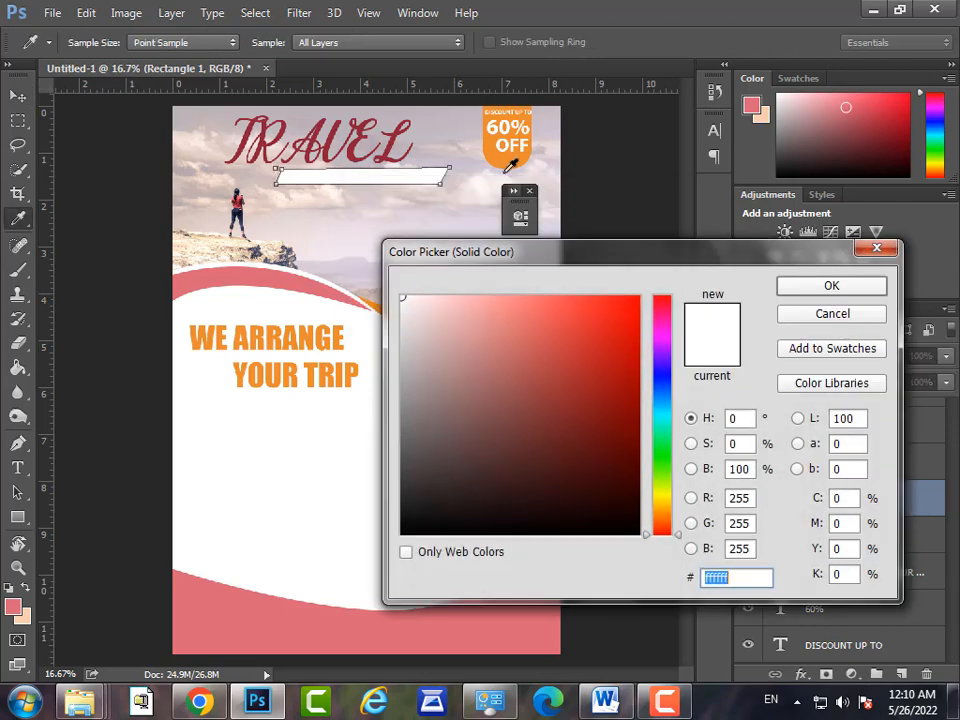
pyautogui.click(508, 135)
pyautogui.click(832, 287)
pyautogui.moveTo(378, 182)
pyautogui.mouseDown()
pyautogui.moveTo(401, 180)
pyautogui.moveTo(362, 180)
pyautogui.mouseUp()
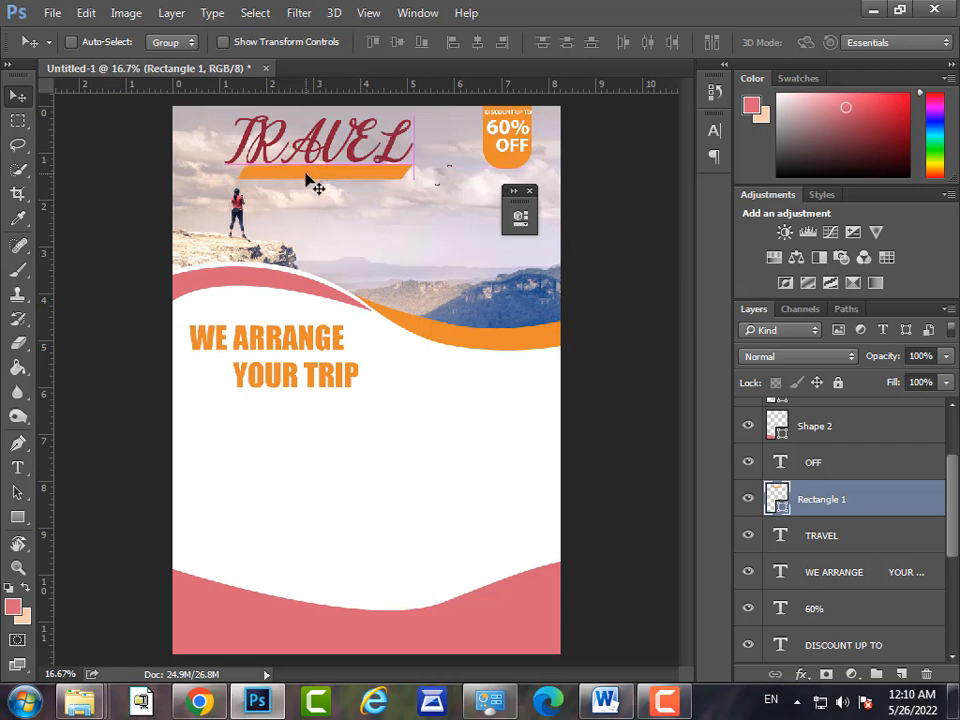
pyautogui.click(313, 176)
# Reduce the letters "RAVEL" to 32.95 pt and raise their baseline, keeping the initial "T" larger
pyautogui.press('t')
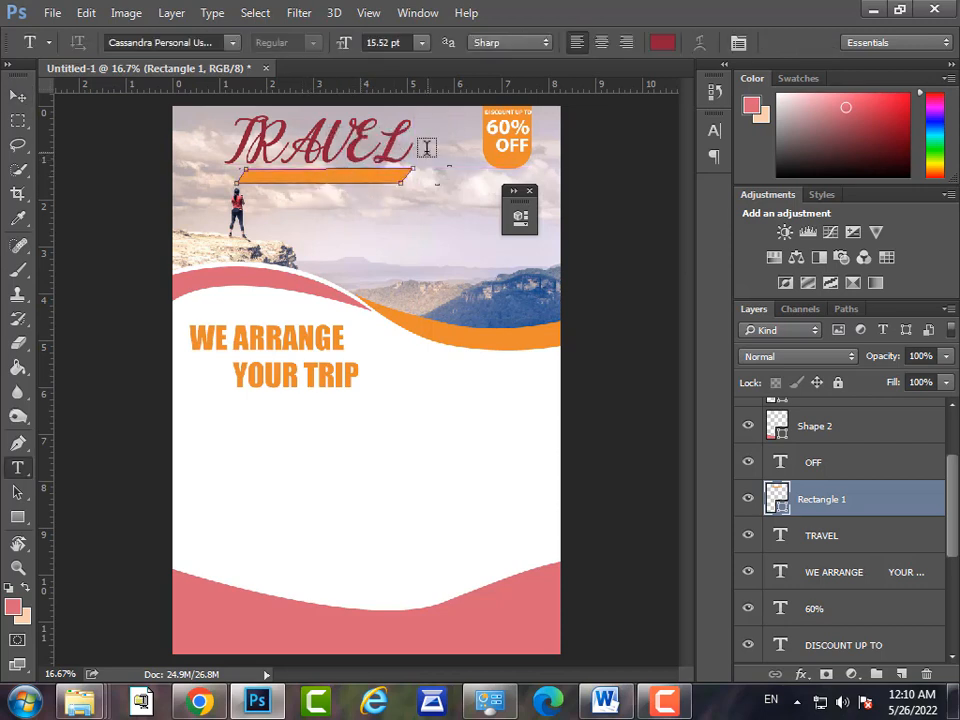
pyautogui.moveTo(415, 145); pyautogui.dragTo(272, 130)
pyautogui.moveTo(341, 44); pyautogui.dragTo(330, 52)
pyautogui.click(714, 130)
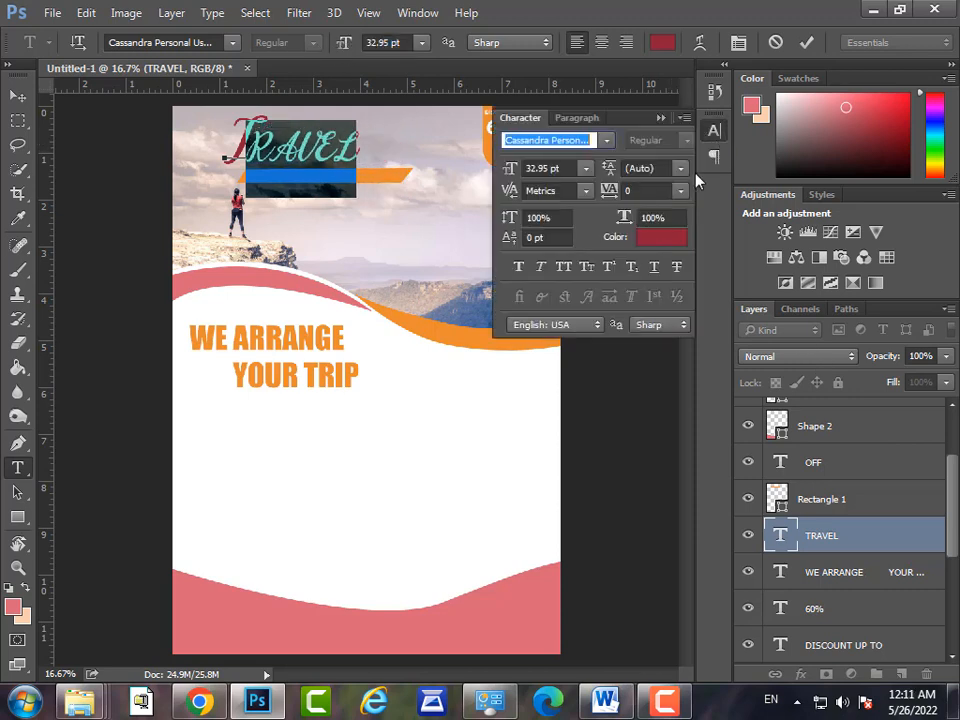
pyautogui.moveTo(516, 245); pyautogui.dragTo(530, 243)
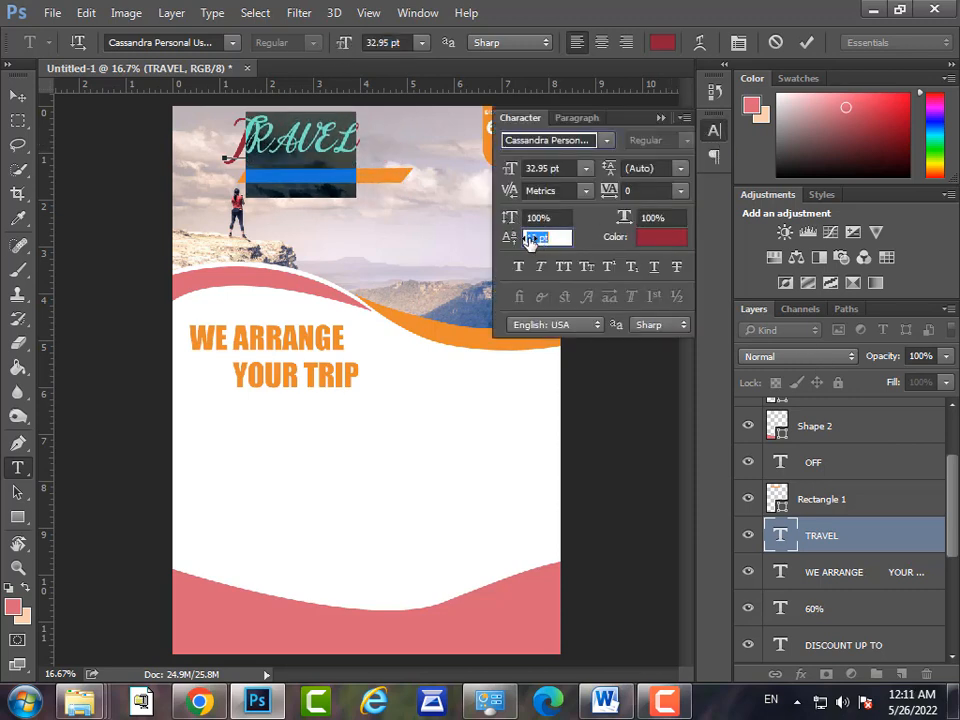
pyautogui.click(806, 43)
# Scale the "TRAVEL" title to about 119% and shift it right above the orange bar
pyautogui.press('v')
pyautogui.hotkey('ctrl', 't')
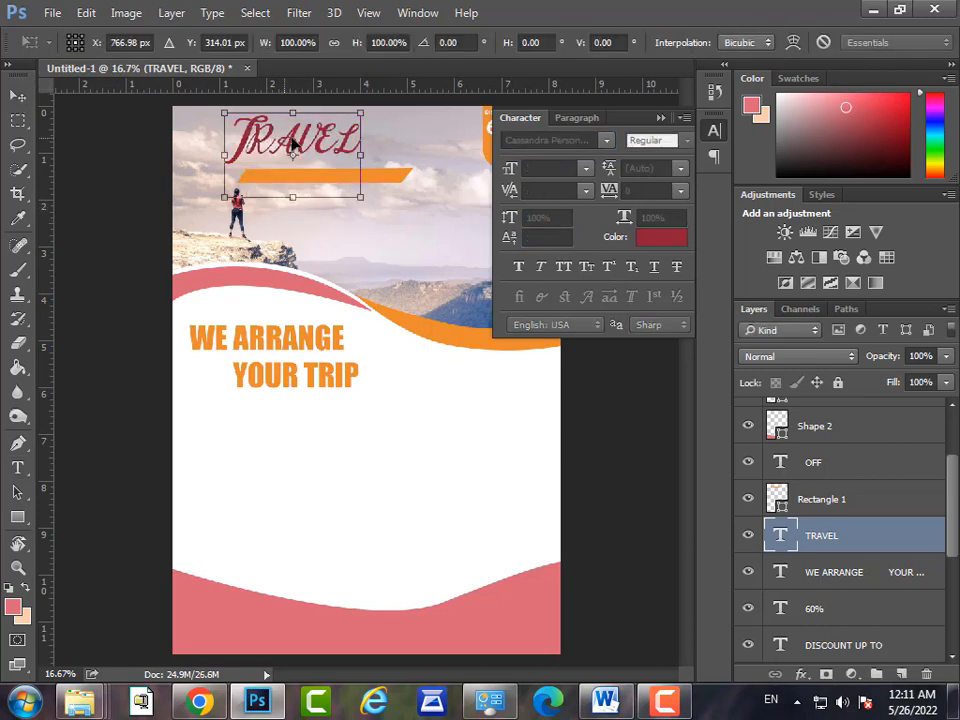
pyautogui.moveTo(365, 112); pyautogui.dragTo(400, 106)
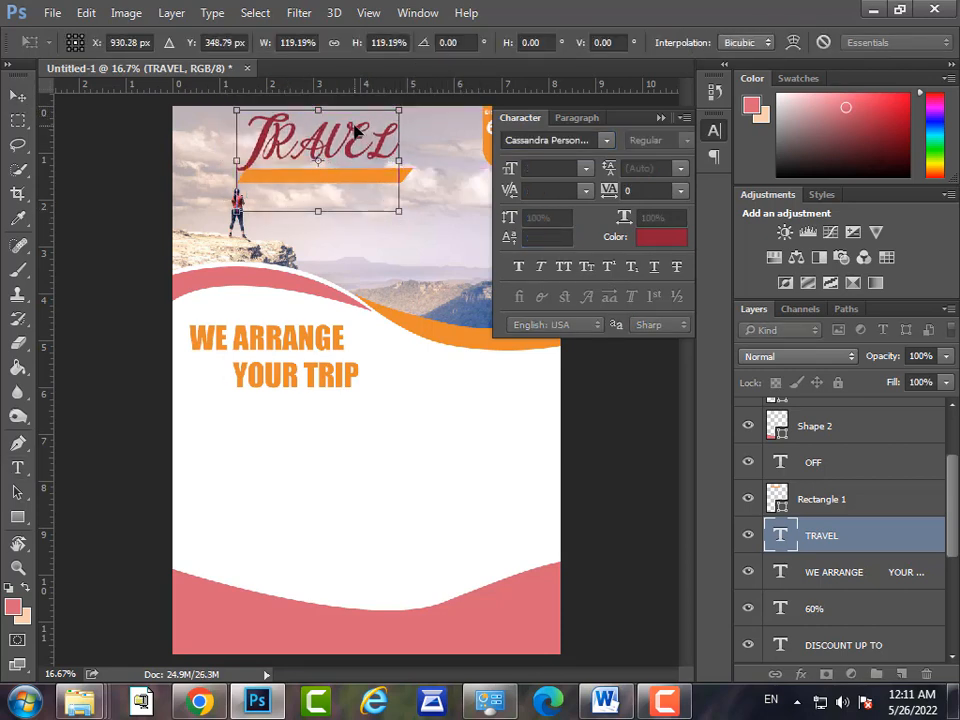
pyautogui.press('Return')
# Narrow the orange slanted bar and move it right and up so it sits close under the "TRAVEL" title
pyautogui.keyDown('ctrl'); pyautogui.click(332, 178); pyautogui.keyUp('ctrl')
pyautogui.hotkey('ctrl', 't')
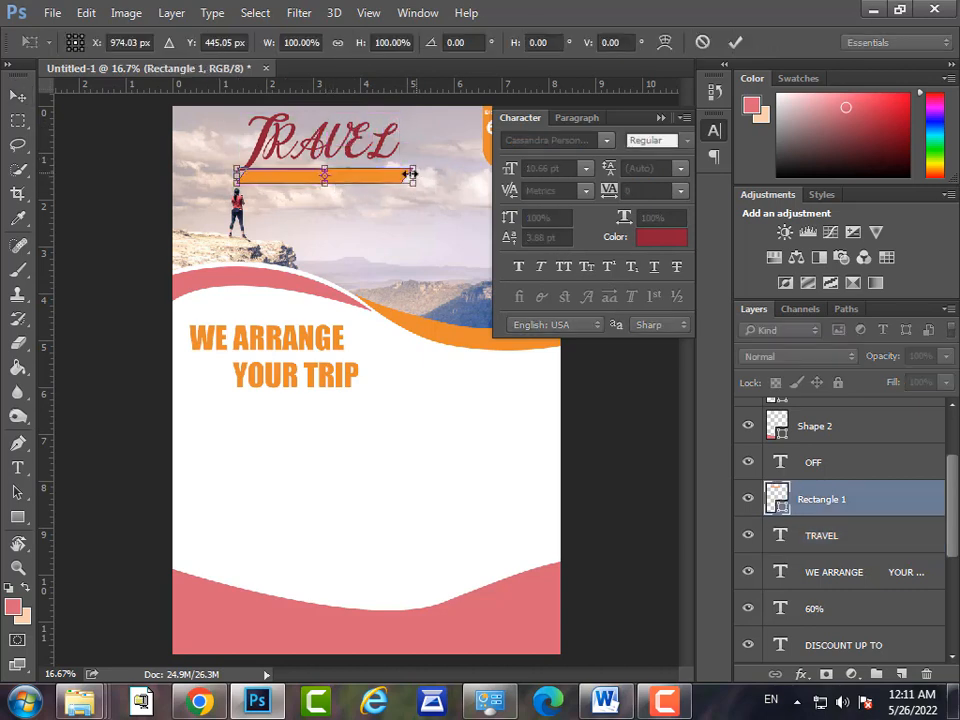
pyautogui.moveTo(409, 174); pyautogui.dragTo(390, 174)
pyautogui.press('Return')
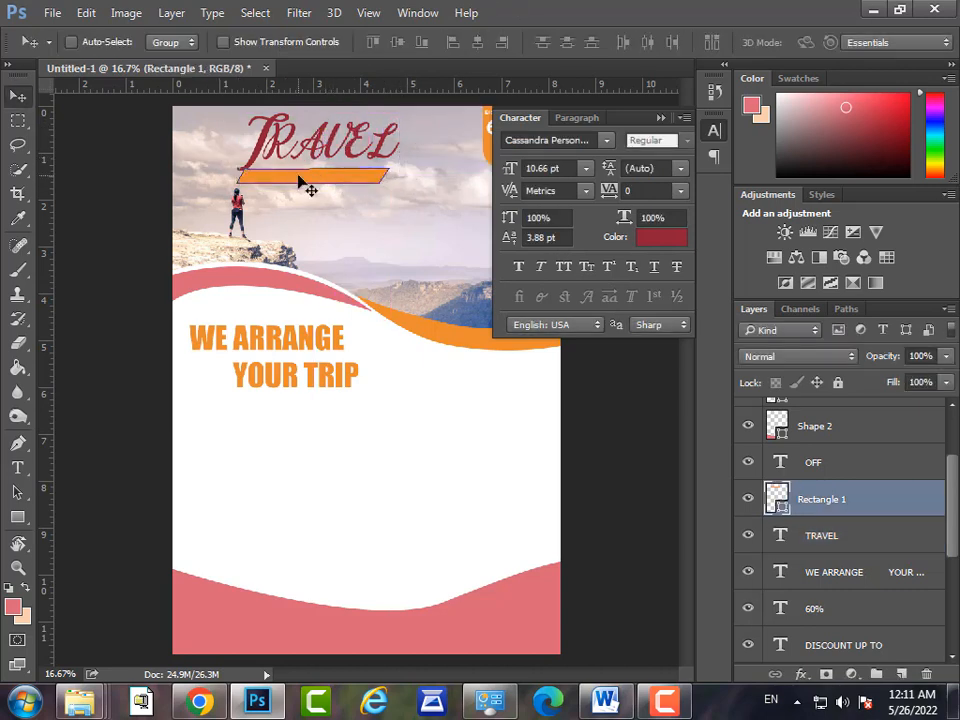
pyautogui.moveTo(300, 180); pyautogui.dragTo(320, 172)
# Add the text line "explore your destination" in the sky below the orange bar
pyautogui.press('t')
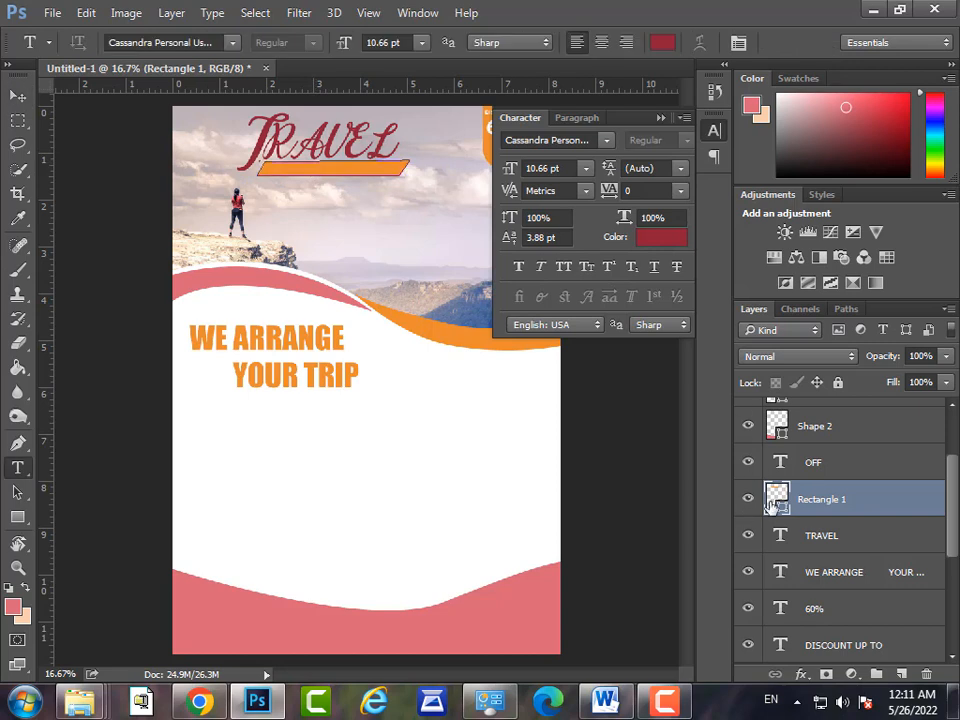
pyautogui.click(324, 201)
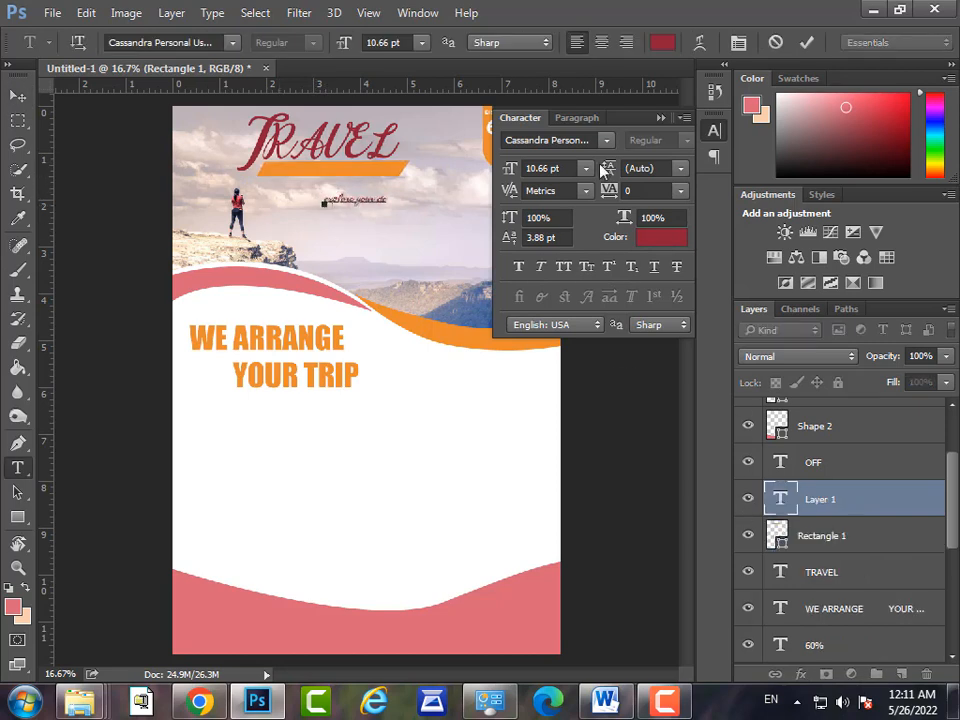
pyautogui.hotkey('ctrl', 'Return')
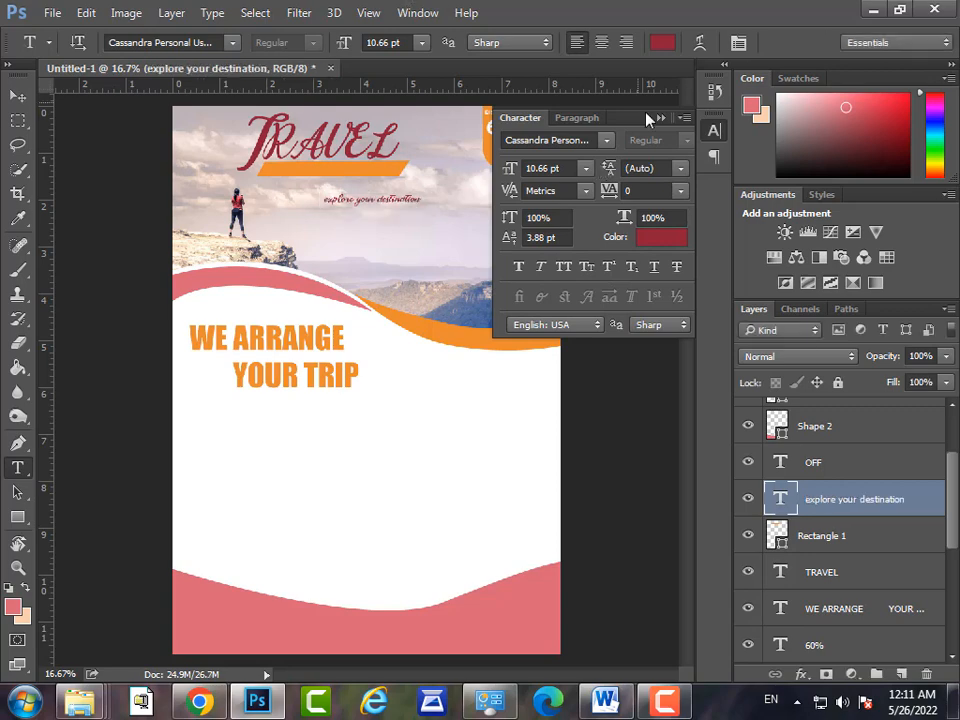
# Change the "explore your destination" tagline to the Arial Black font and colour it white (ffffff)
pyautogui.click(606, 140)
pyautogui.scroll(10, 745, 260)
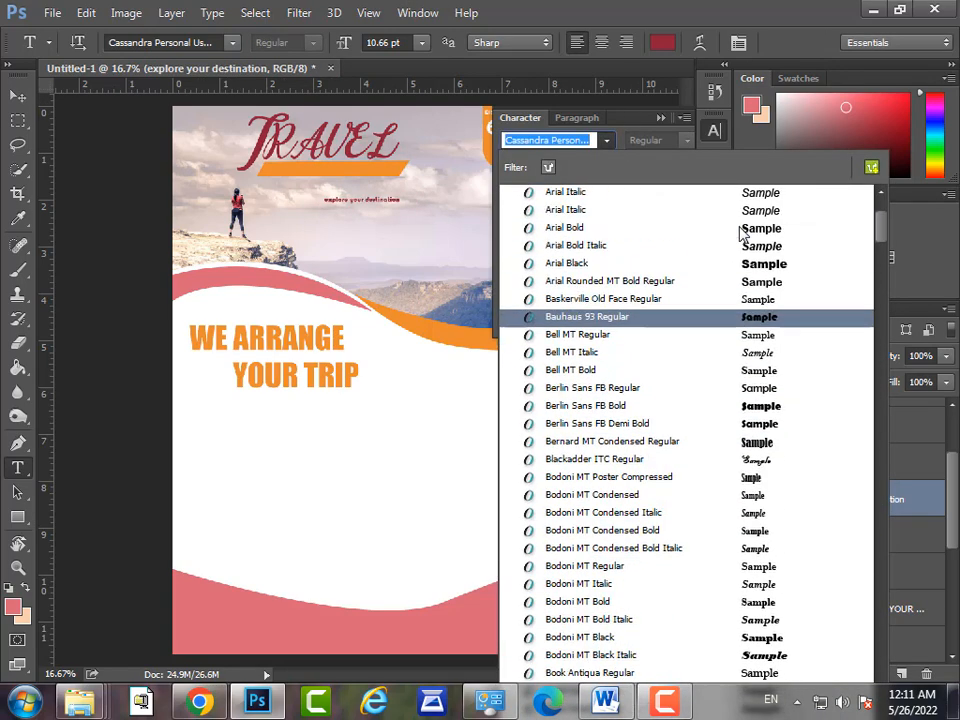
pyautogui.click(752, 284)
pyautogui.click(661, 237)
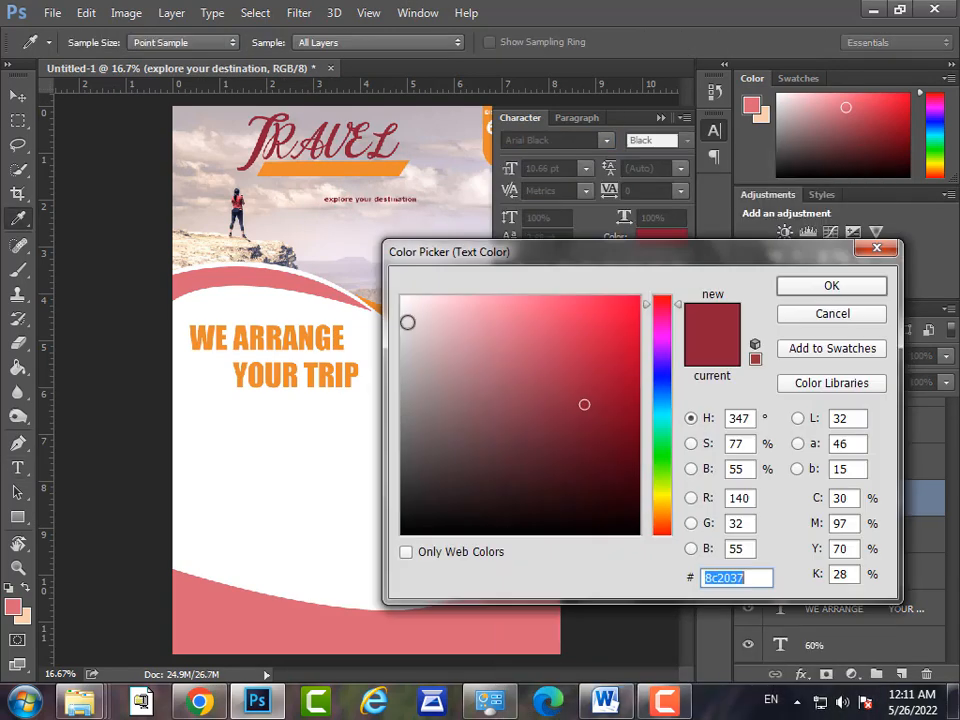
pyautogui.write('ffffff')
pyautogui.click(788, 282)
# Move the "explore your destination" tagline onto the orange slanted bar under the "TRAVEL" title and centre it there
pyautogui.click(12, 97)
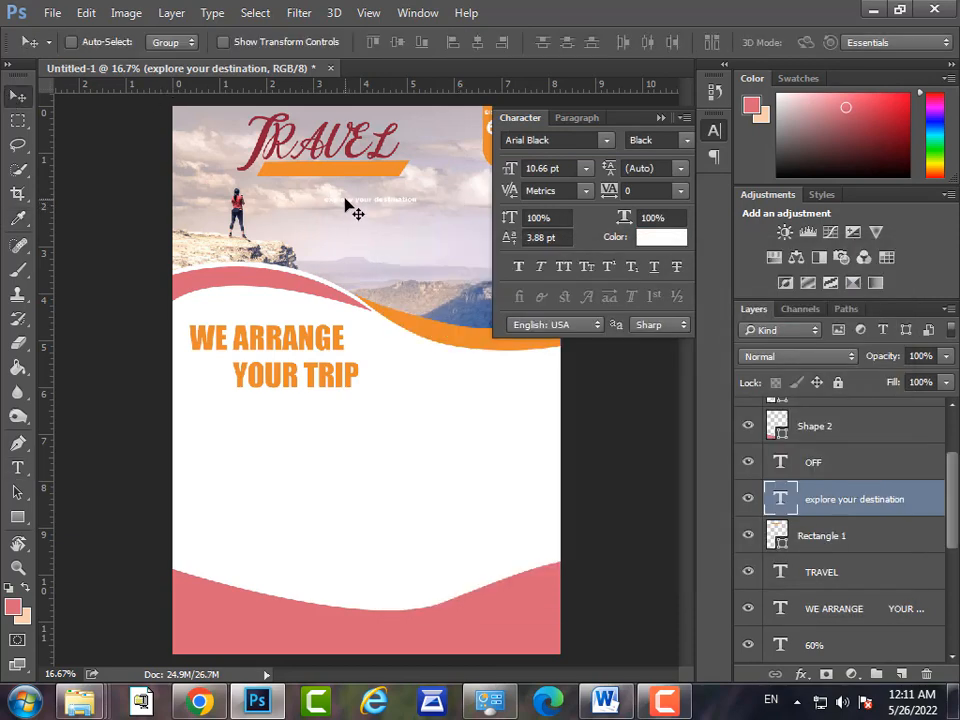
pyautogui.moveTo(349, 208); pyautogui.dragTo(292, 177)
pyautogui.moveTo(513, 173)
pyautogui.mouseDown()
pyautogui.moveTo(523, 170)
pyautogui.moveTo(513, 168)
pyautogui.mouseUp()
pyautogui.click(660, 118)
pyautogui.hotkey('ctrl', '+')
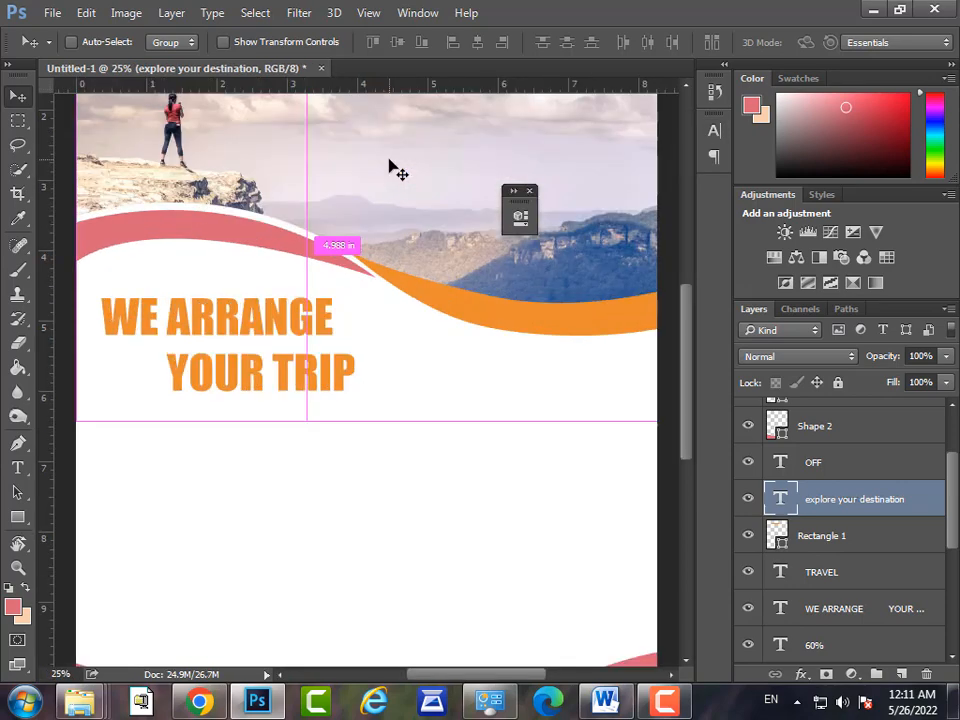
pyautogui.scroll(4, 448, 347)
pyautogui.moveTo(343, 281); pyautogui.dragTo(349, 276)
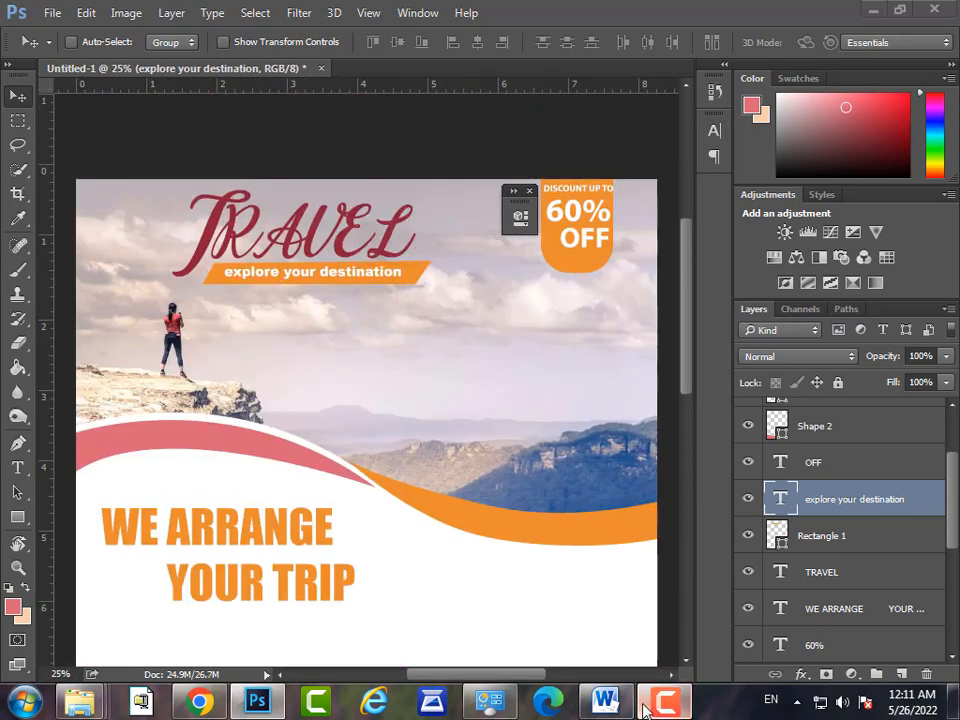
# Draw a check mark custom shape about 165 x 161 px below the trip heading and fill it with the flyer's pink
pyautogui.hotkey('ctrl', '-')
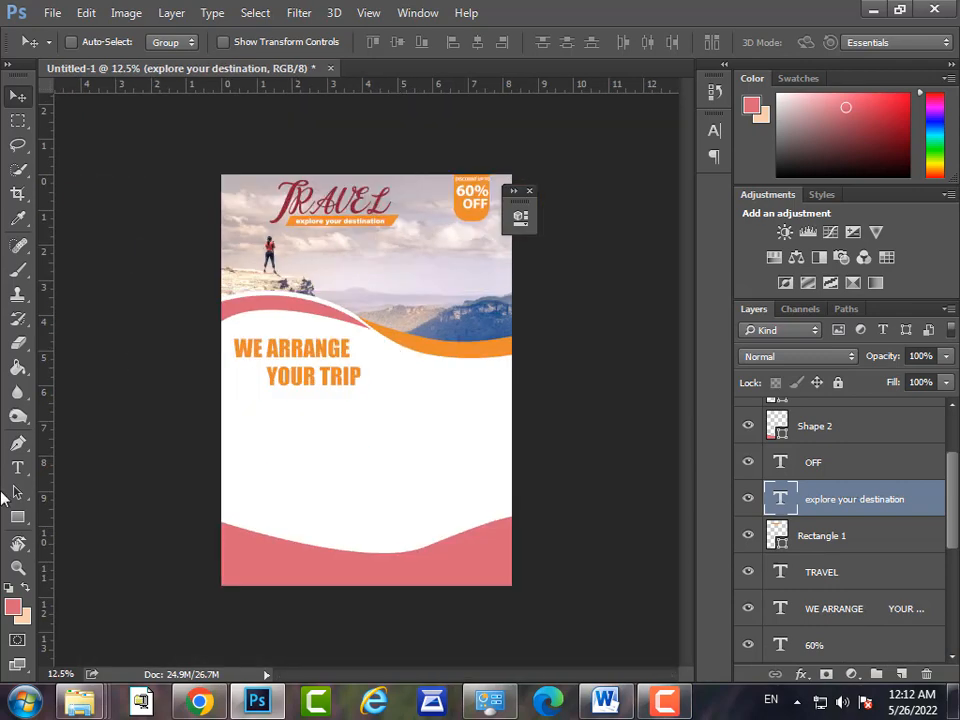
pyautogui.moveTo(17, 517); pyautogui.dragTo(82, 579)
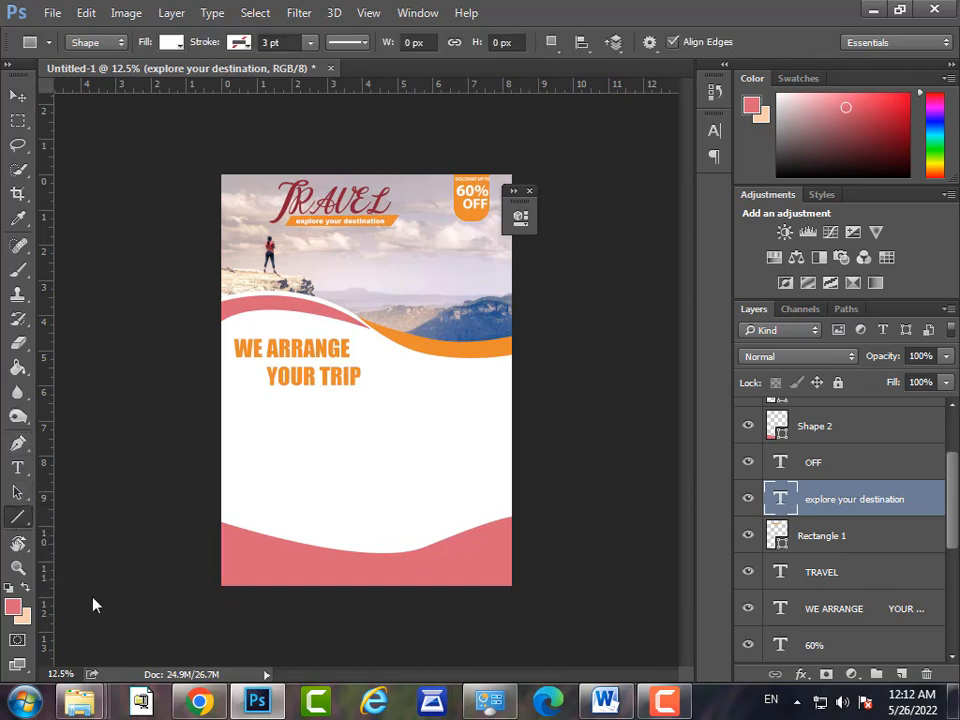
pyautogui.moveTo(17, 517); pyautogui.dragTo(100, 604)
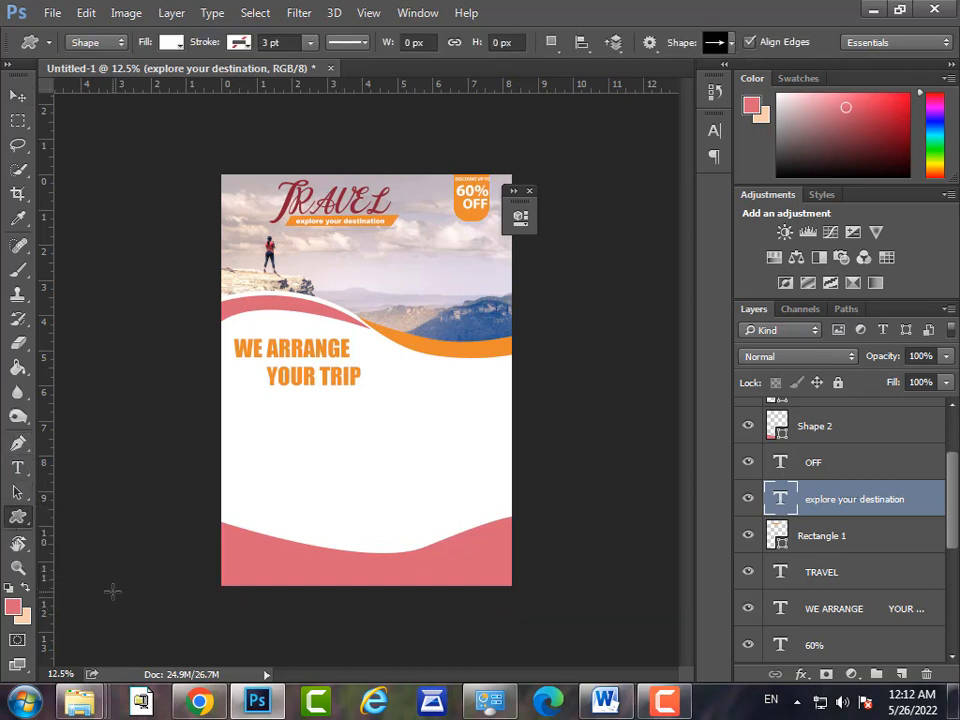
pyautogui.click(713, 45)
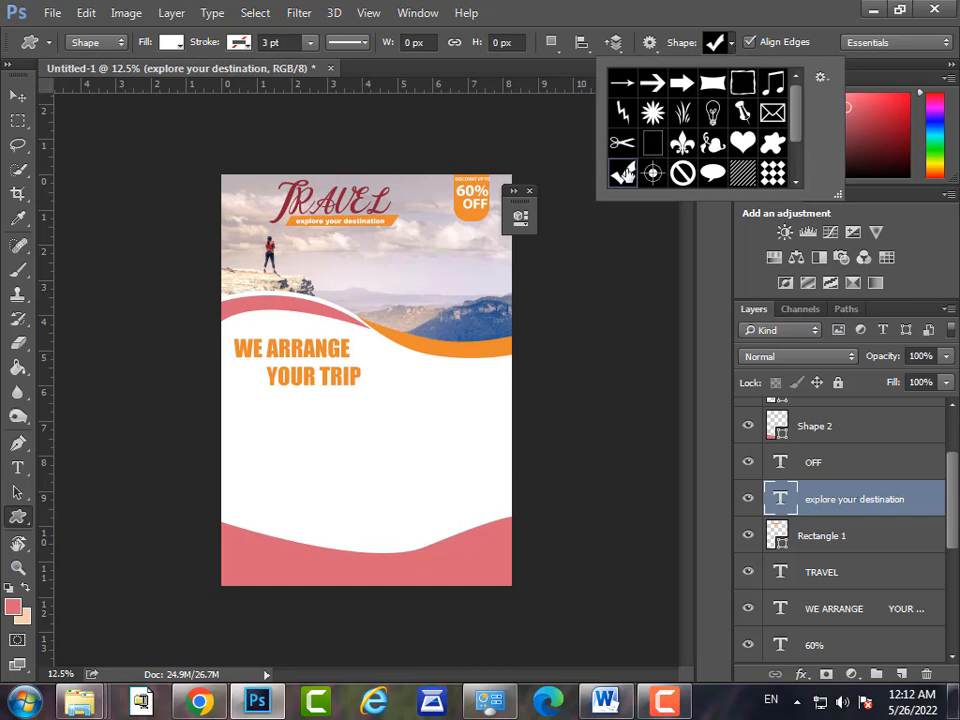
pyautogui.moveTo(240, 422); pyautogui.dragTo(293, 432)
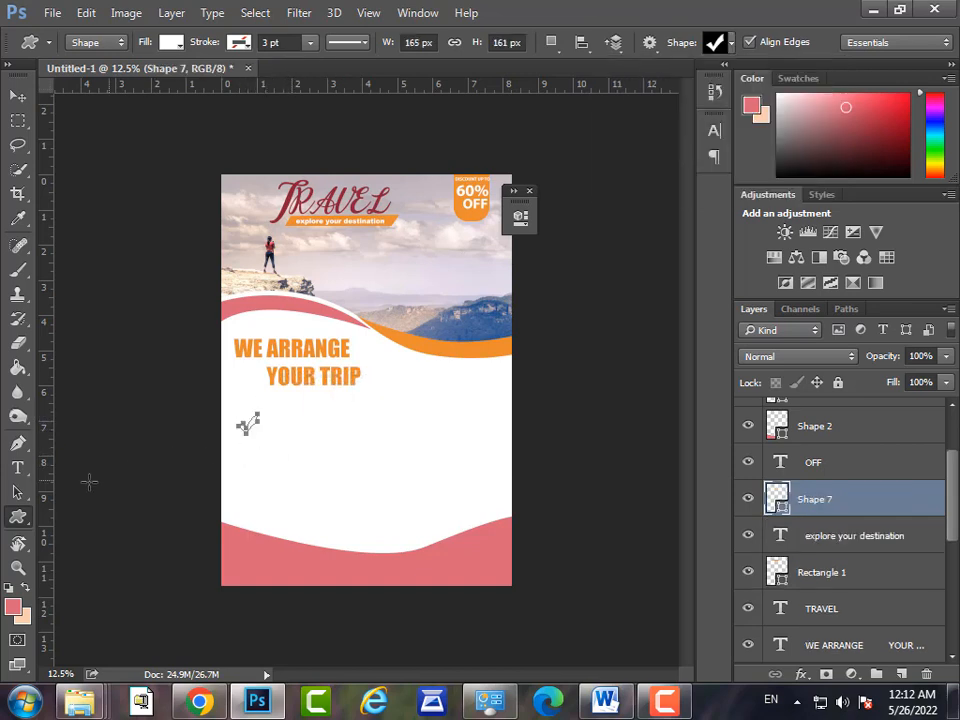
pyautogui.click(168, 45)
pyautogui.click(120, 140)
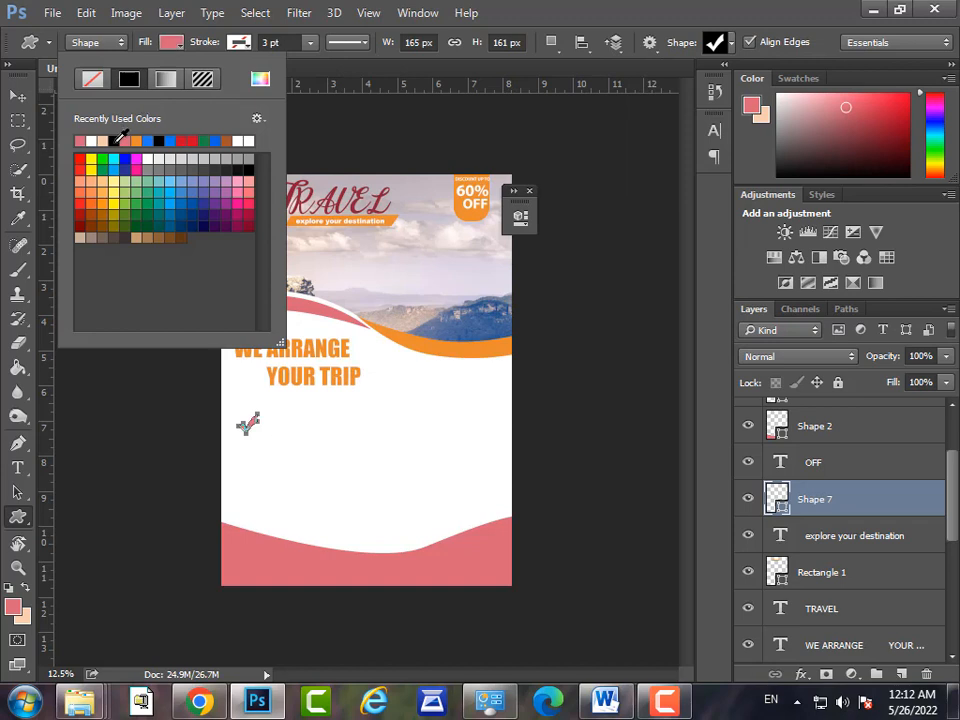
# Move the check mark to just below the right end of "YOUR TRIP" and place one copy directly beneath it
pyautogui.click(17, 95)
pyautogui.moveTo(259, 471); pyautogui.dragTo(380, 440)
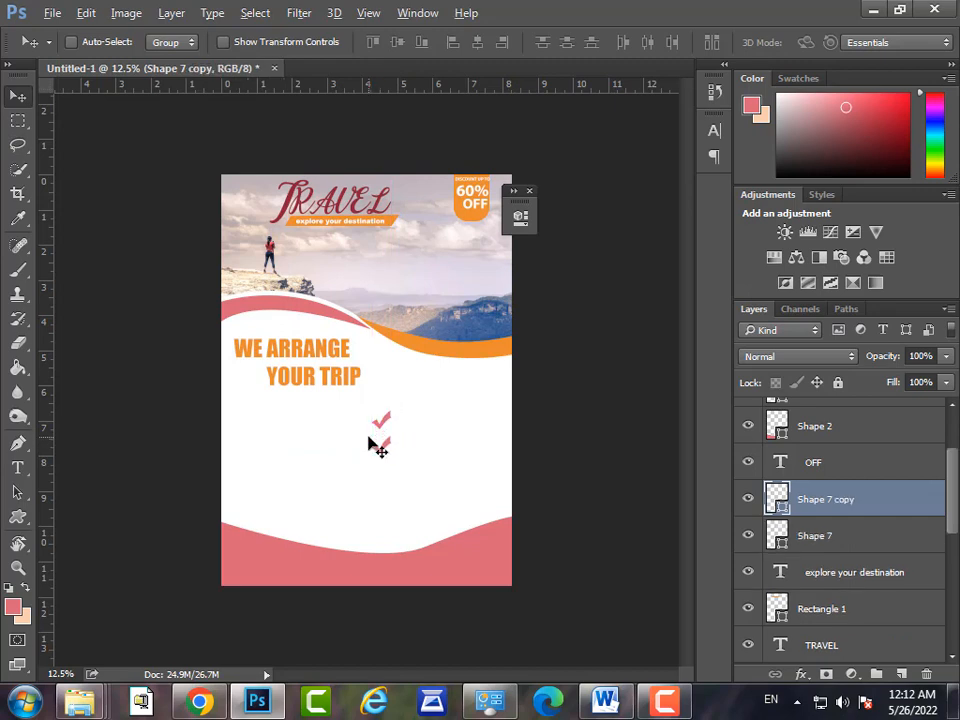
pyautogui.press('alt')
pyautogui.moveTo(407, 421); pyautogui.dragTo(380, 473)
pyautogui.hotkey('ctrl', 'z')
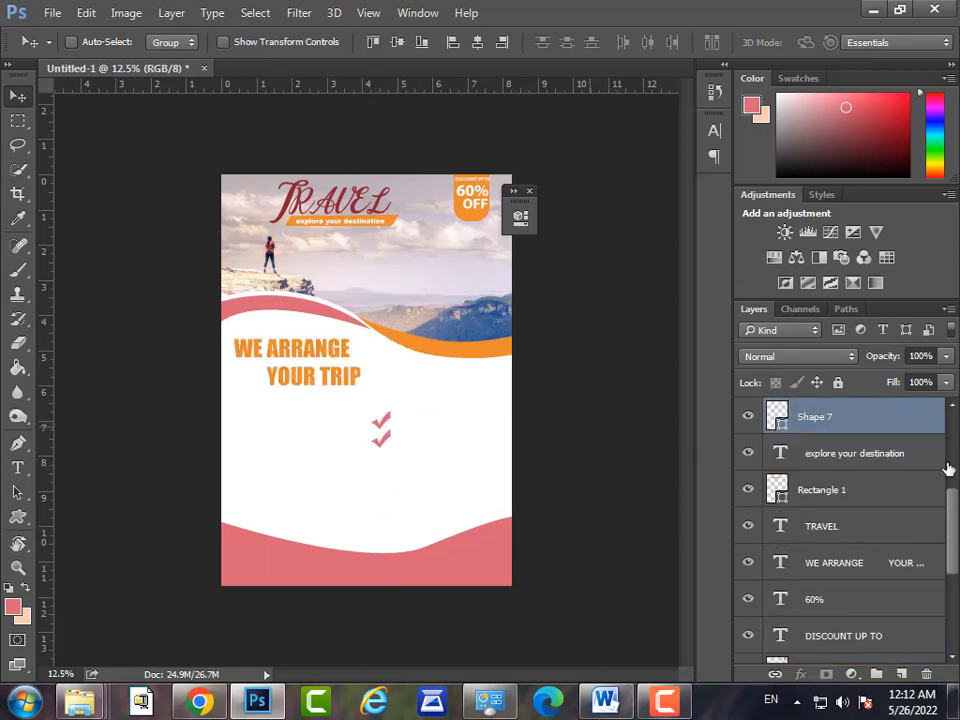
# Duplicate the check marks downward to build an evenly spaced vertical column of six
pyautogui.click(872, 490)
pyautogui.keyDown('ctrl'); pyautogui.click(379, 441); pyautogui.keyUp('ctrl')
pyautogui.keyDown('ctrl'); pyautogui.keyDown('shift'); pyautogui.click(380, 446); pyautogui.keyUp('shift'); pyautogui.keyUp('ctrl')
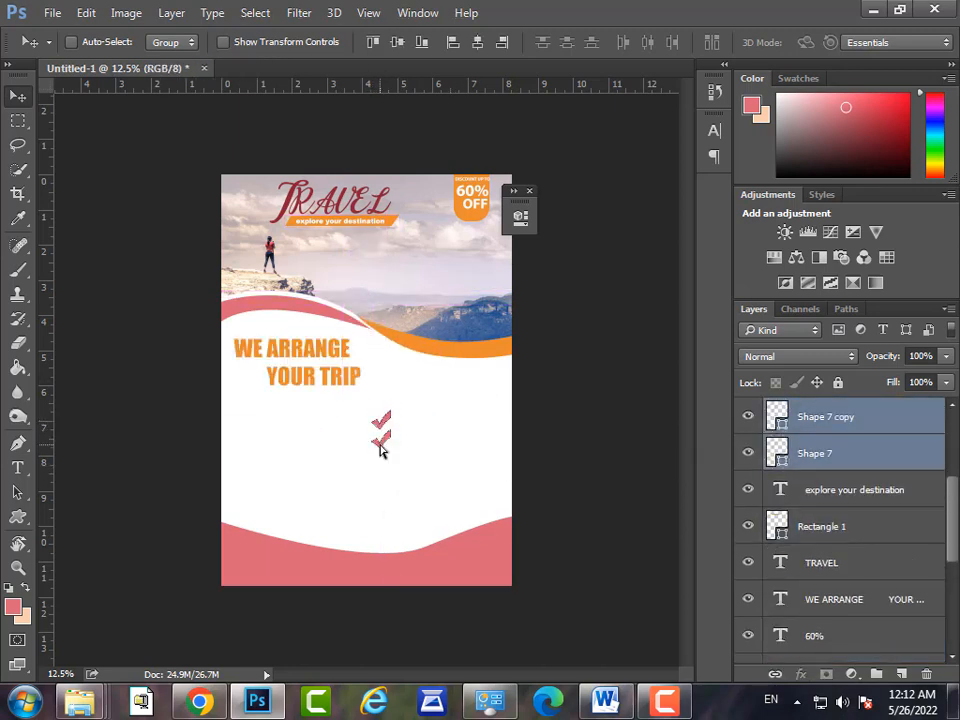
pyautogui.moveTo(386, 451); pyautogui.dragTo(385, 494)
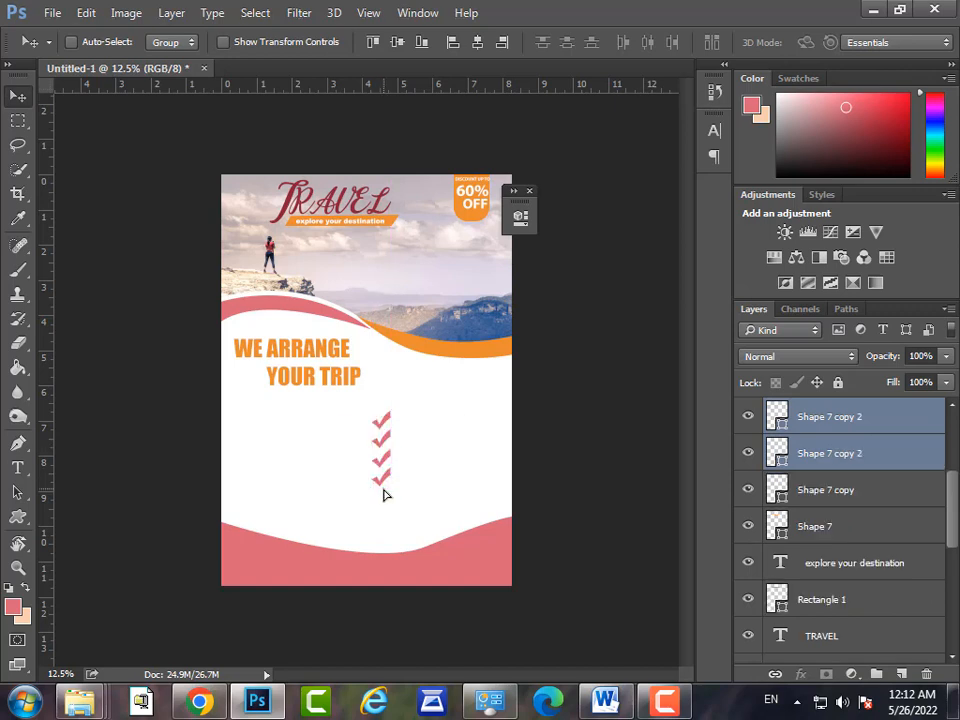
pyautogui.keyDown('ctrl'); pyautogui.click(388, 488); pyautogui.keyUp('ctrl')
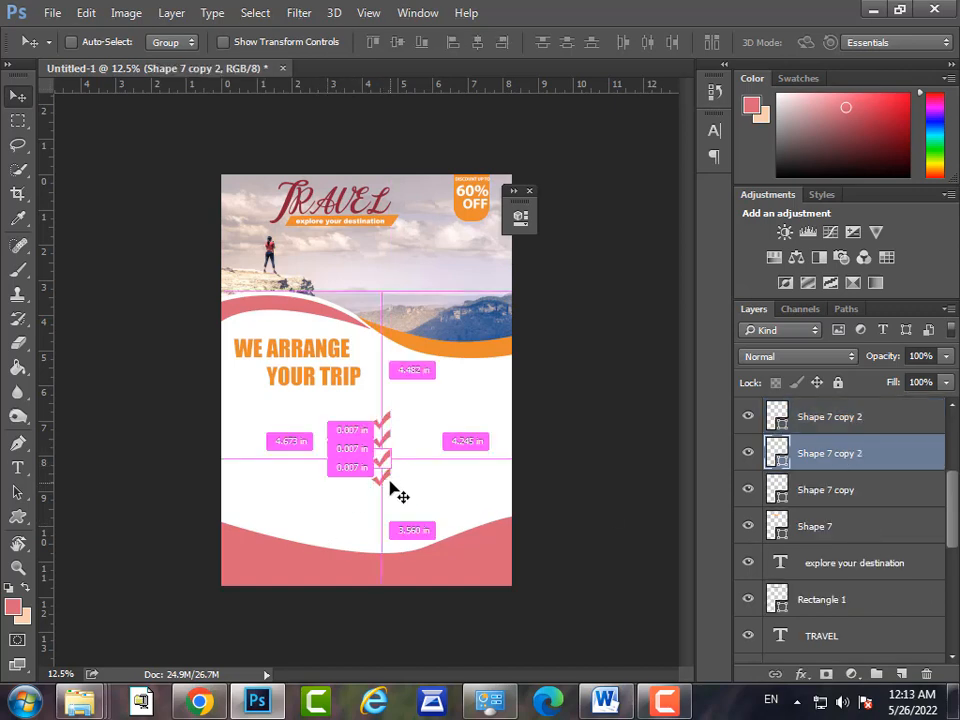
pyautogui.moveTo(383, 485)
pyautogui.mouseDown()
pyautogui.moveTo(388, 518)
pyautogui.moveTo(377, 511)
pyautogui.moveTo(377, 527)
pyautogui.moveTo(380, 507)
pyautogui.mouseUp()
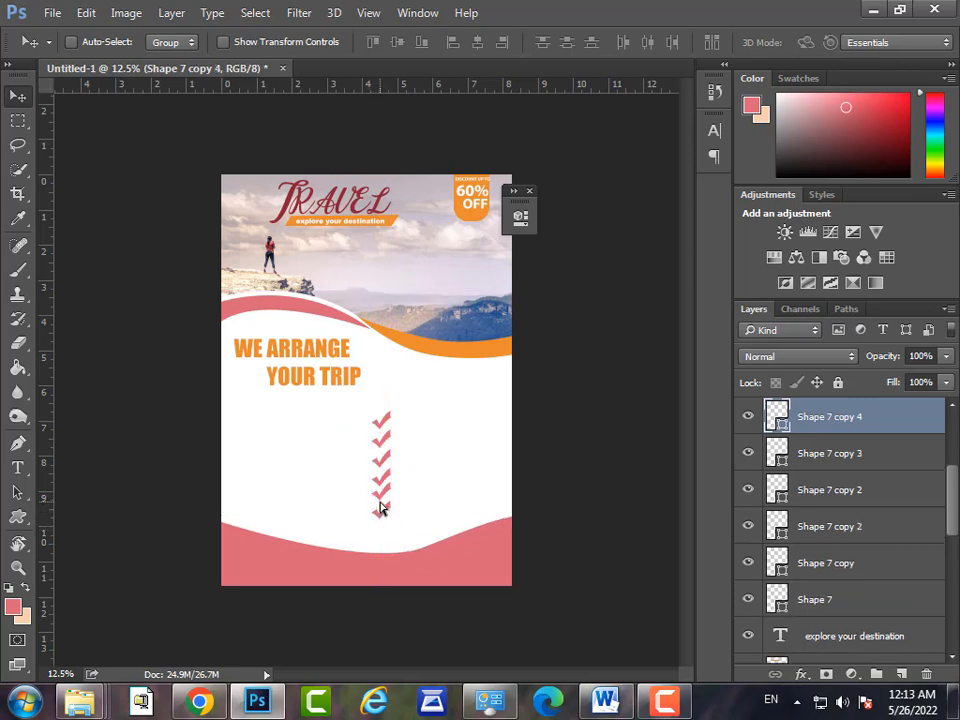
pyautogui.keyDown('ctrl'); pyautogui.click(380, 507); pyautogui.keyUp('ctrl')
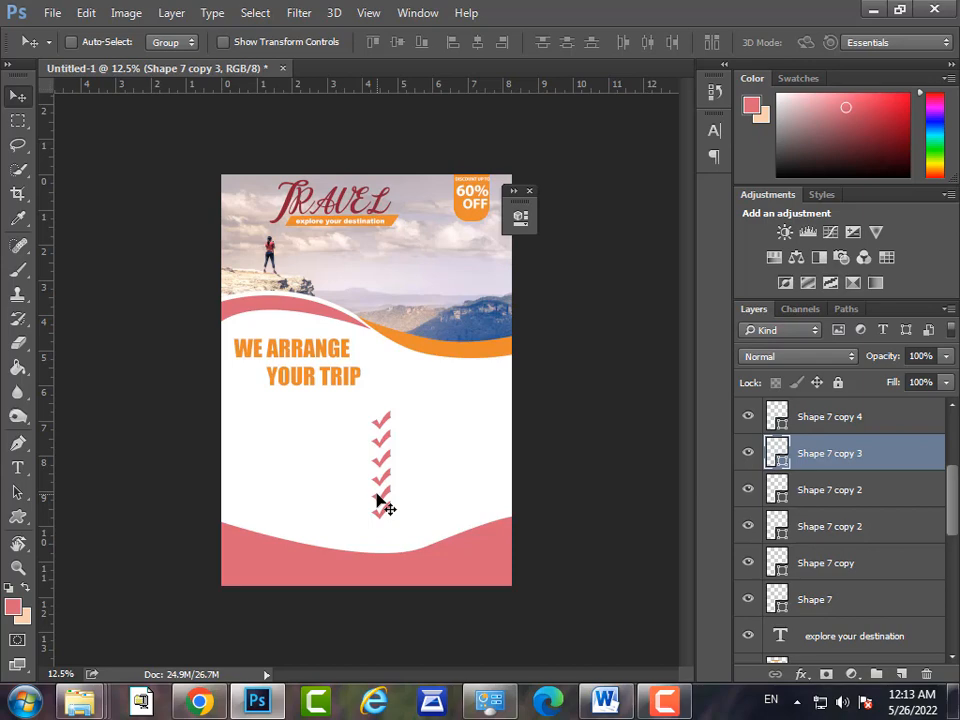
pyautogui.keyDown('ctrl'); pyautogui.click(318, 330); pyautogui.keyUp('ctrl')
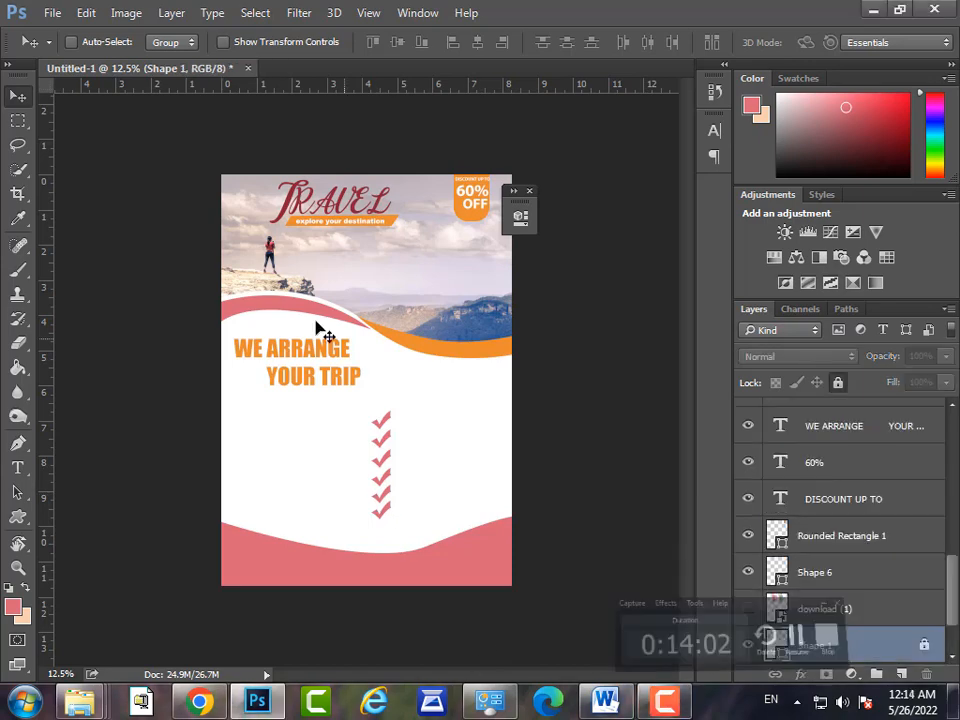
pyautogui.click(17, 120)
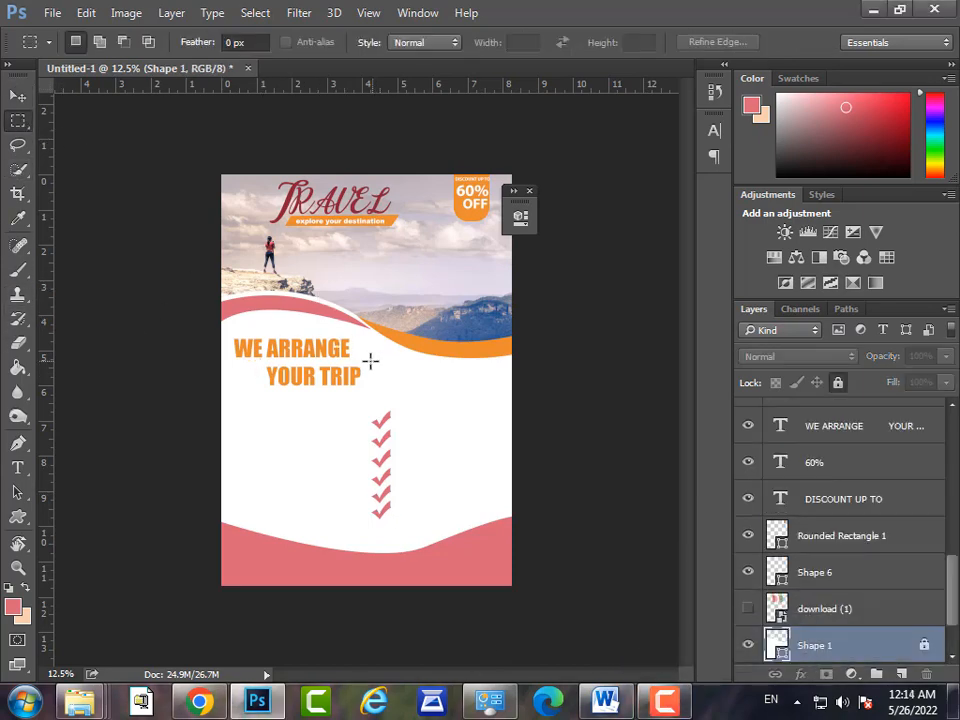
pyautogui.moveTo(376, 355); pyautogui.dragTo(509, 408)
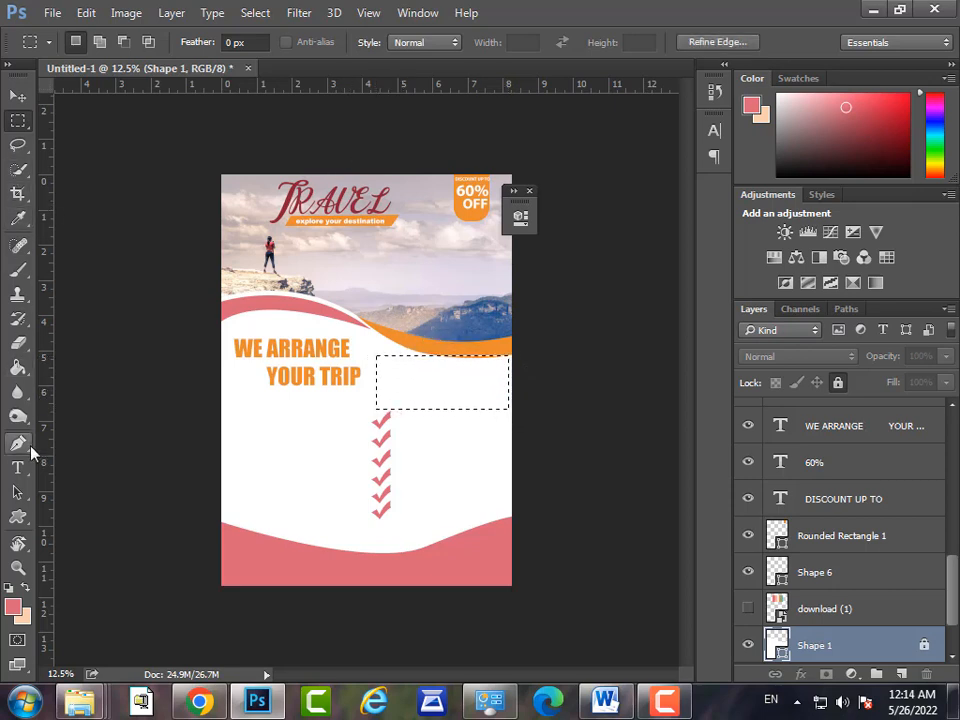
pyautogui.hotkey('ctrl', 'd')
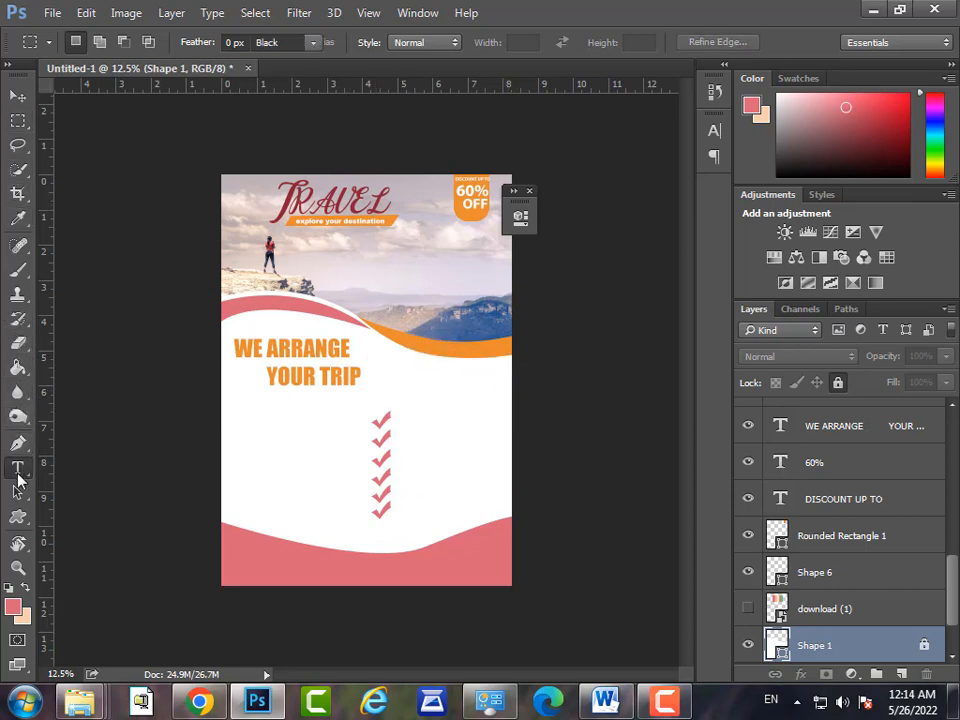
# Add a new empty layer directly above the "Shape 1" layer for paragraph text
pyautogui.click(17, 467)
pyautogui.click(900, 677)
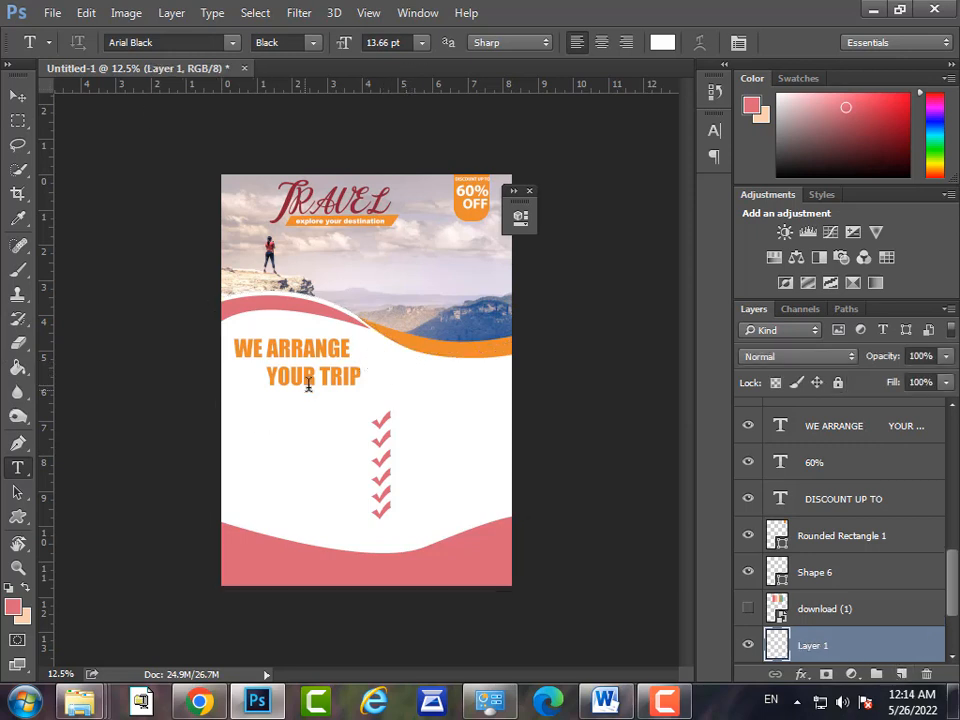
pyautogui.moveTo(373, 357); pyautogui.dragTo(505, 410)
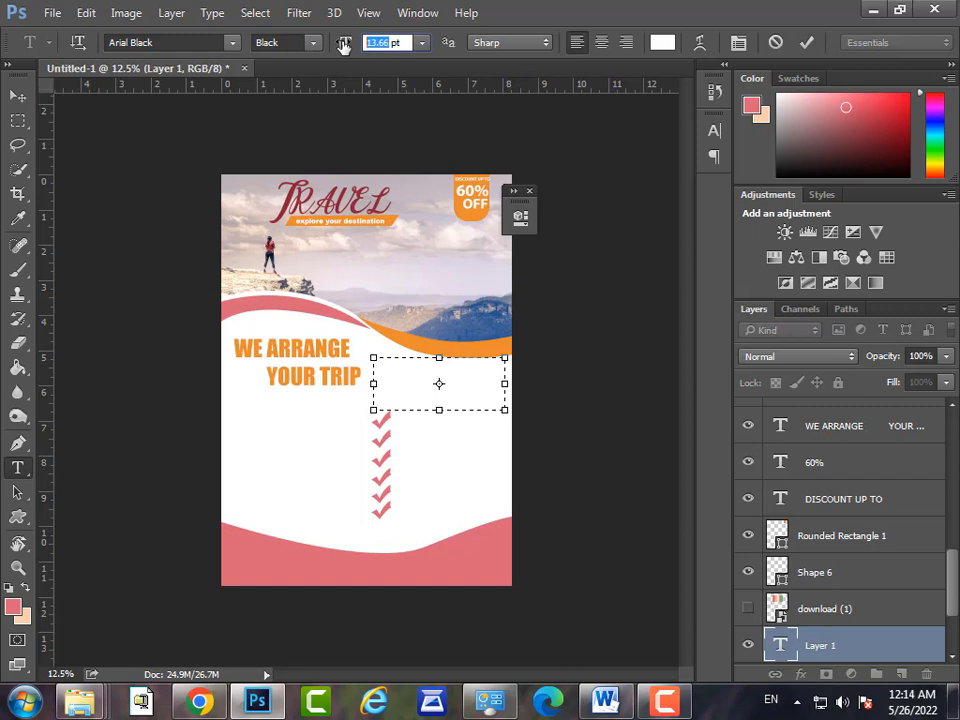
pyautogui.write('12')
pyautogui.press('Return')
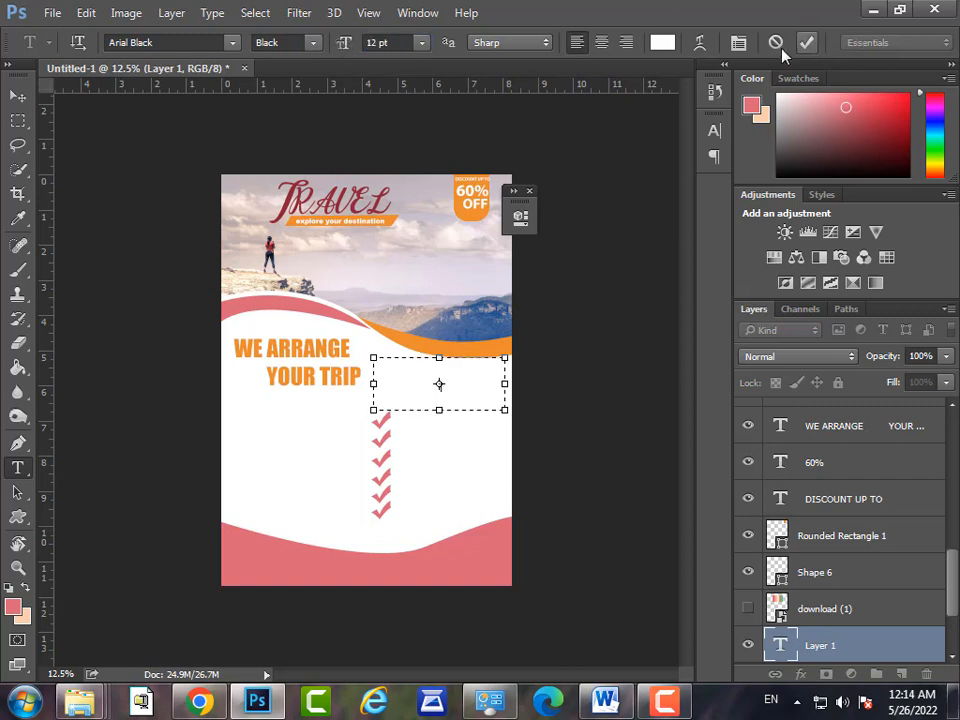
pyautogui.click(777, 43)
# Add a black 12 pt Arial Black Lorem ipsum paragraph beside the "YOUR TRIP" heading and lower it to just above the check marks
pyautogui.moveTo(378, 362); pyautogui.dragTo(505, 409)
pyautogui.click(374, 42)
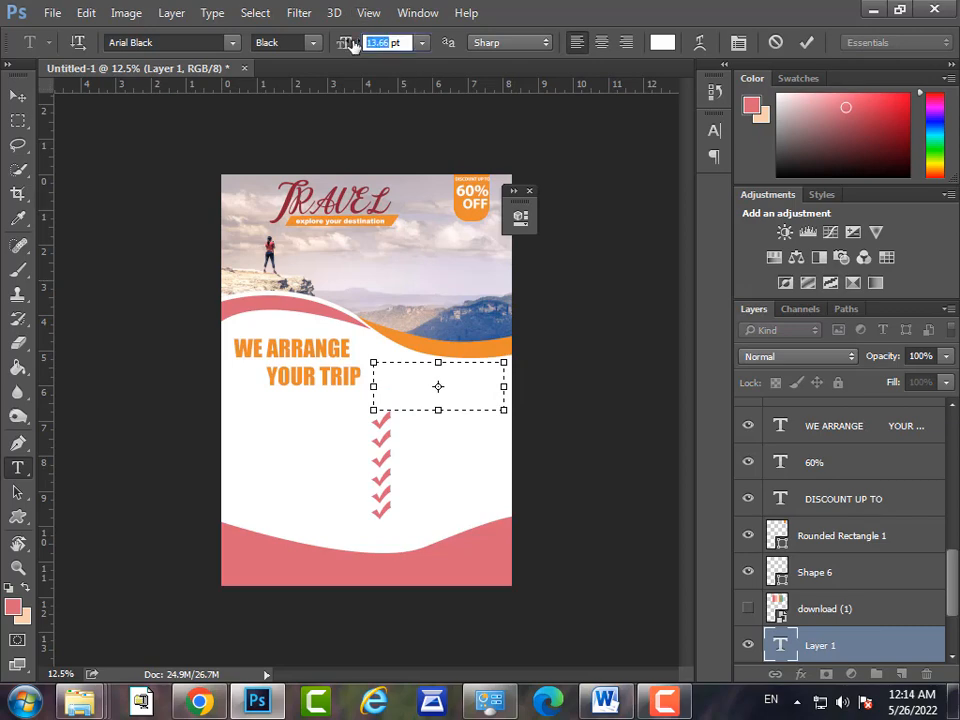
pyautogui.click(660, 42)
pyautogui.click(465, 476)
pyautogui.click(403, 531)
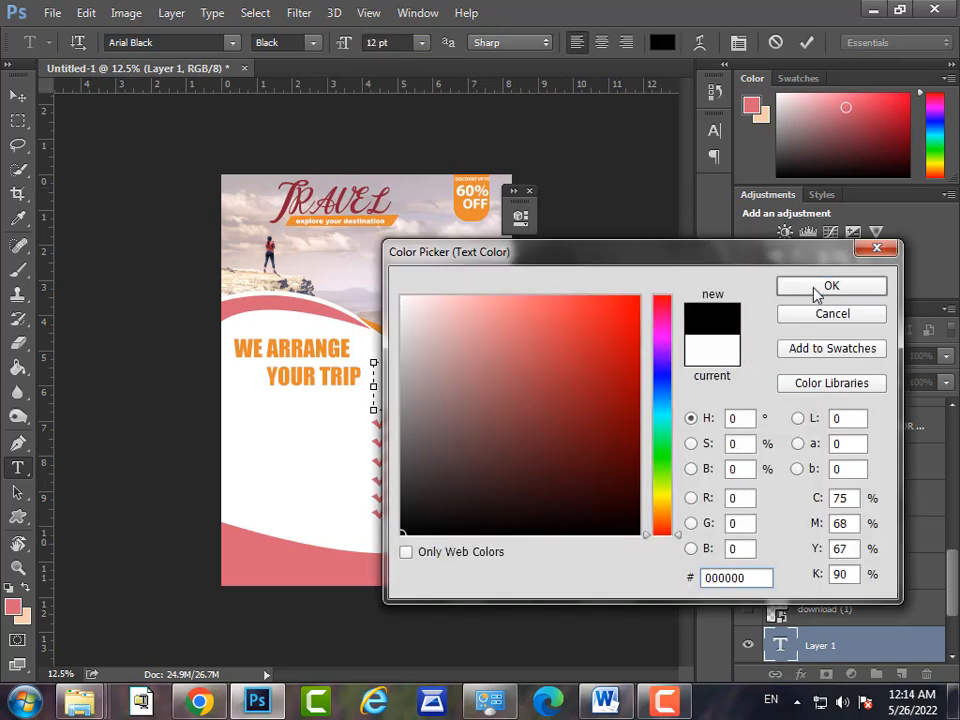
pyautogui.click(814, 285)
pyautogui.click(806, 42)
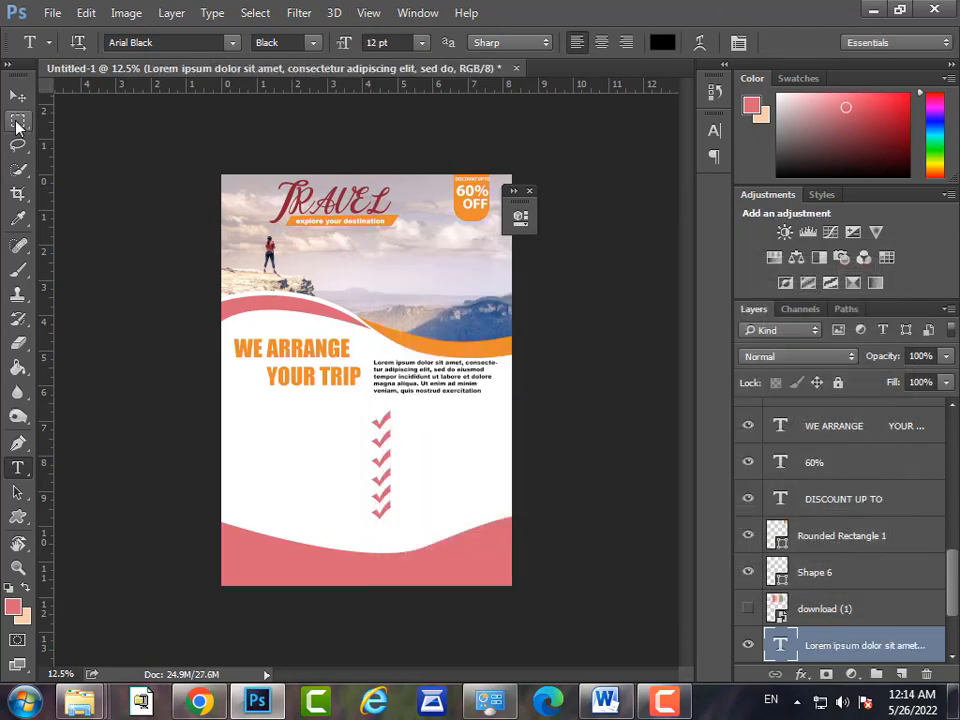
pyautogui.press('v')
pyautogui.moveTo(424, 368); pyautogui.dragTo(424, 383)
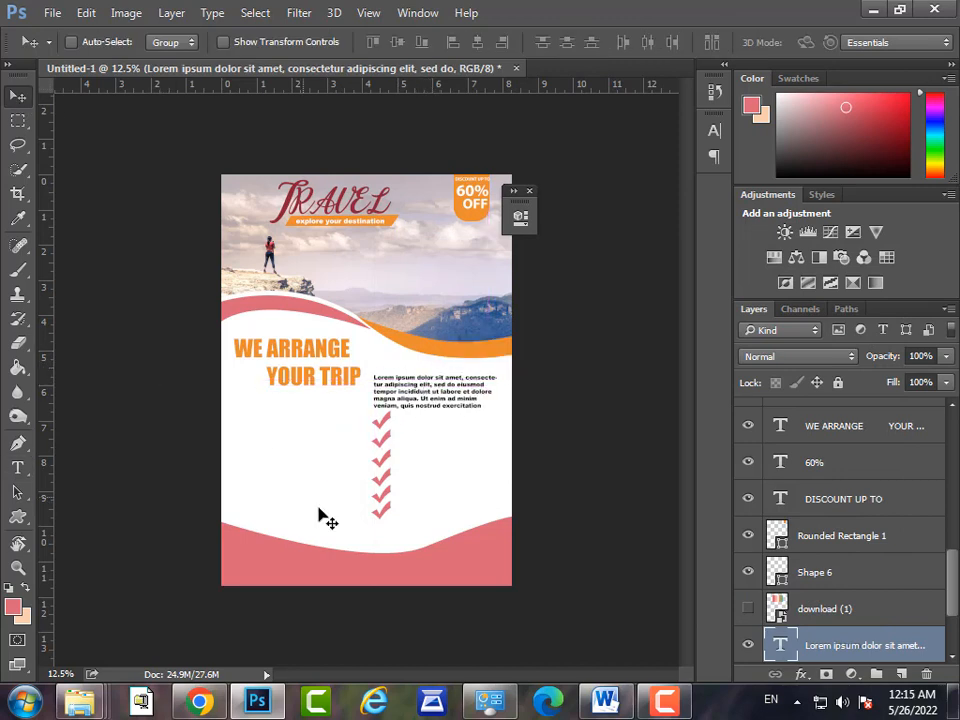
# Delete the lowest check mark in the column
pyautogui.moveTo(380, 526); pyautogui.dragTo(388, 425)
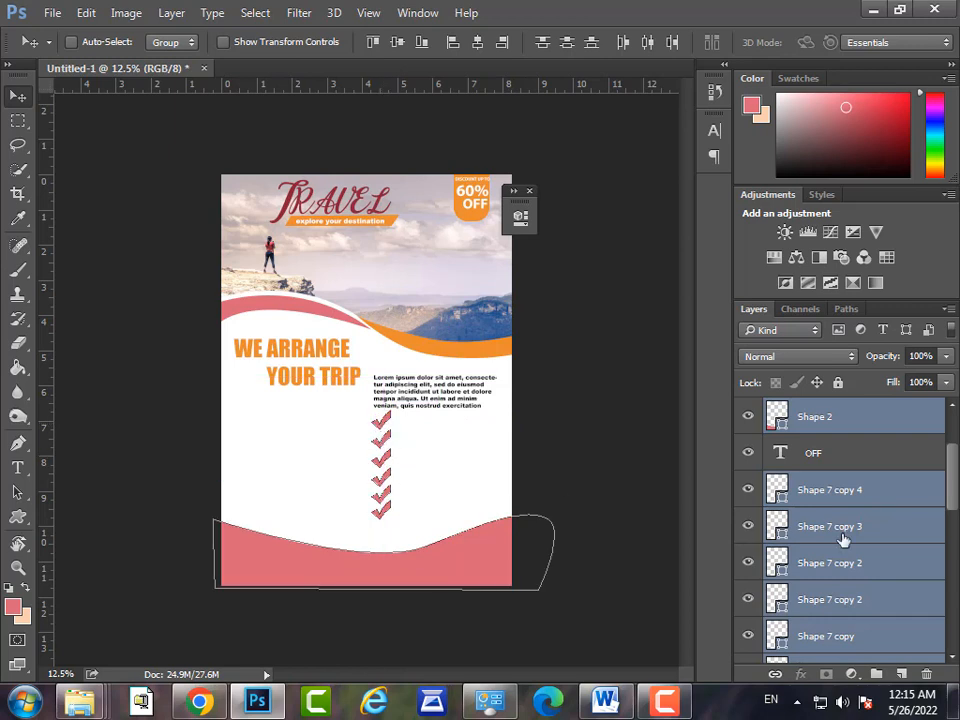
pyautogui.click(835, 528)
pyautogui.keyDown('ctrl'); pyautogui.click(388, 512); pyautogui.keyUp('ctrl')
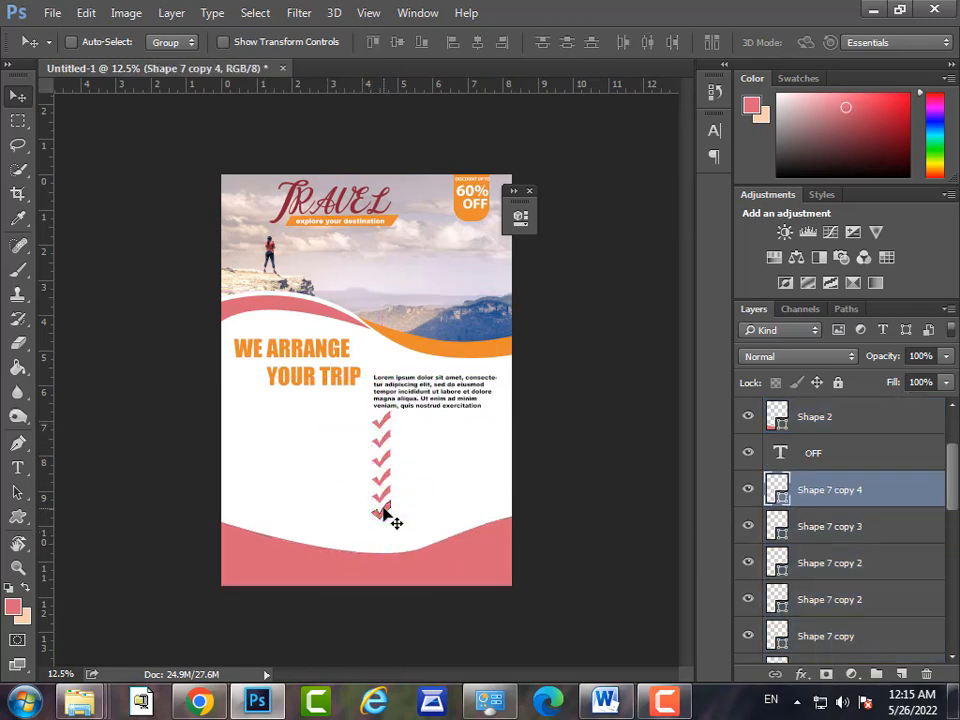
pyautogui.press('Delete')
# Select the five remaining check marks and shift them straight down to leave a gap below the Lorem ipsum paragraph
pyautogui.keyDown('ctrl'); pyautogui.keyDown('shift'); pyautogui.click(386, 465); pyautogui.keyUp('shift'); pyautogui.keyUp('ctrl')
pyautogui.keyDown('ctrl'); pyautogui.keyDown('shift'); pyautogui.click(385, 480); pyautogui.keyUp('shift'); pyautogui.keyUp('ctrl')
pyautogui.keyDown('ctrl'); pyautogui.keyDown('shift'); pyautogui.click(384, 495); pyautogui.keyUp('shift'); pyautogui.keyUp('ctrl')
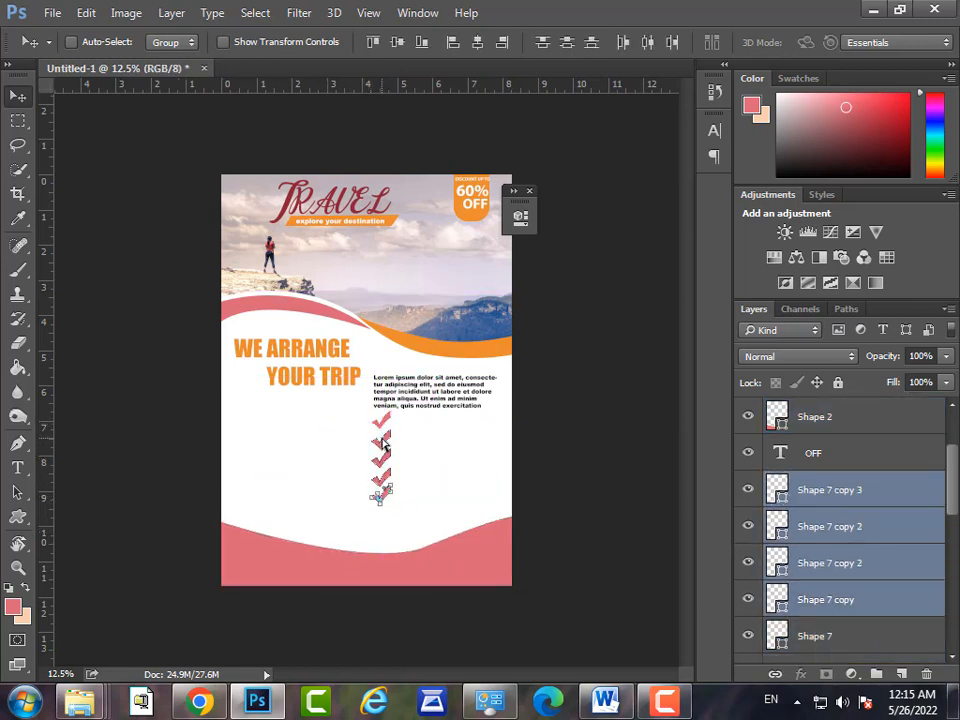
pyautogui.keyDown('ctrl'); pyautogui.keyDown('shift'); pyautogui.click(383, 457); pyautogui.keyUp('shift'); pyautogui.keyUp('ctrl')
pyautogui.hotkey('shift', 'Down')
pyautogui.hotkey('shift', 'Down')
pyautogui.hotkey('shift', 'Down')
pyautogui.hotkey('shift', 'Down')
pyautogui.hotkey('shift', 'Down')
pyautogui.hotkey('shift', 'Down')
pyautogui.hotkey('shift', 'Down')
pyautogui.hotkey('shift', 'Down')
pyautogui.hotkey('shift', 'Down')
pyautogui.hotkey('shift', 'Down')
pyautogui.hotkey('shift', 'Down')
pyautogui.hotkey('shift', 'Down')
pyautogui.hotkey('shift', 'Down')
pyautogui.hotkey('shift', 'Down')
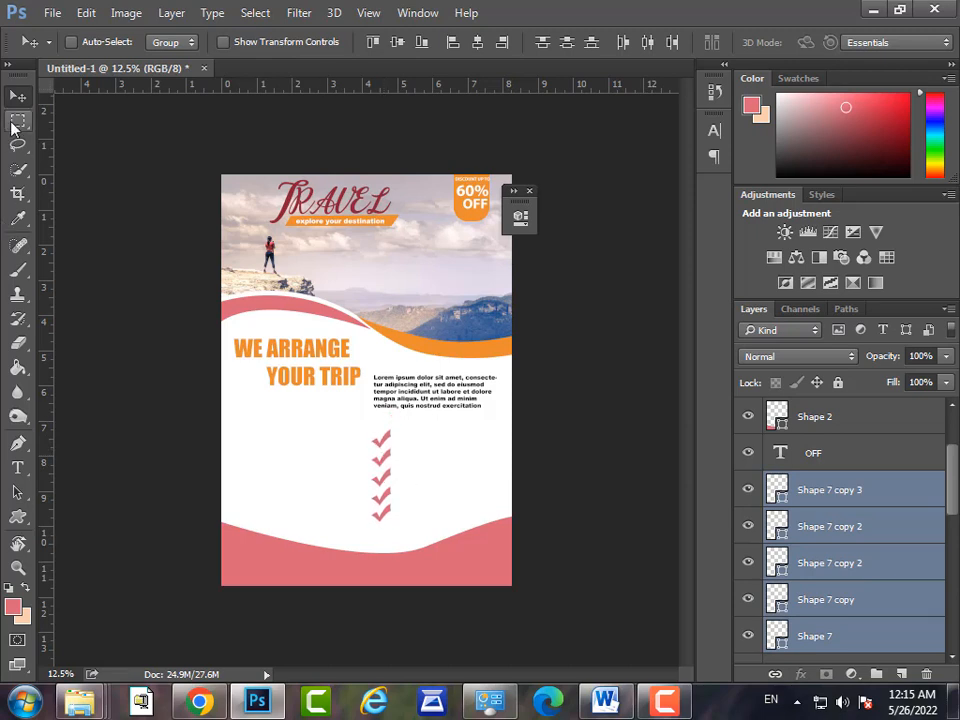
# Add a black 10 pt Arial Black Lorem ipsum text block beside the top check mark
pyautogui.click(13, 123)
pyautogui.moveTo(394, 430); pyautogui.dragTo(505, 443)
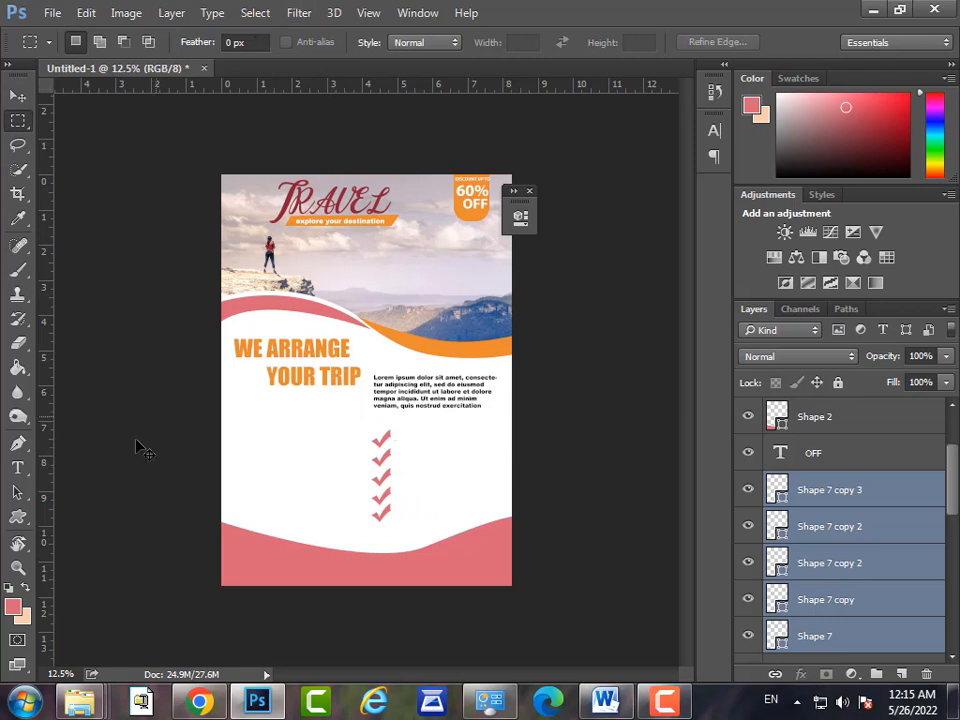
pyautogui.press('p')
pyautogui.hotkey('ctrl', 'shift', 'alt', 'n')
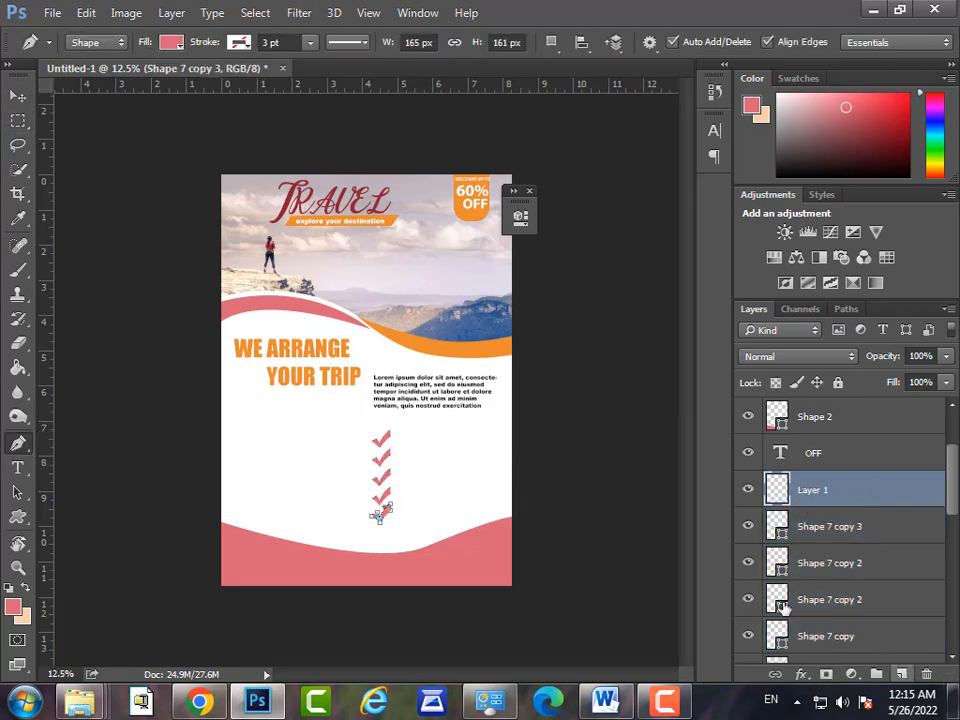
pyautogui.press('t')
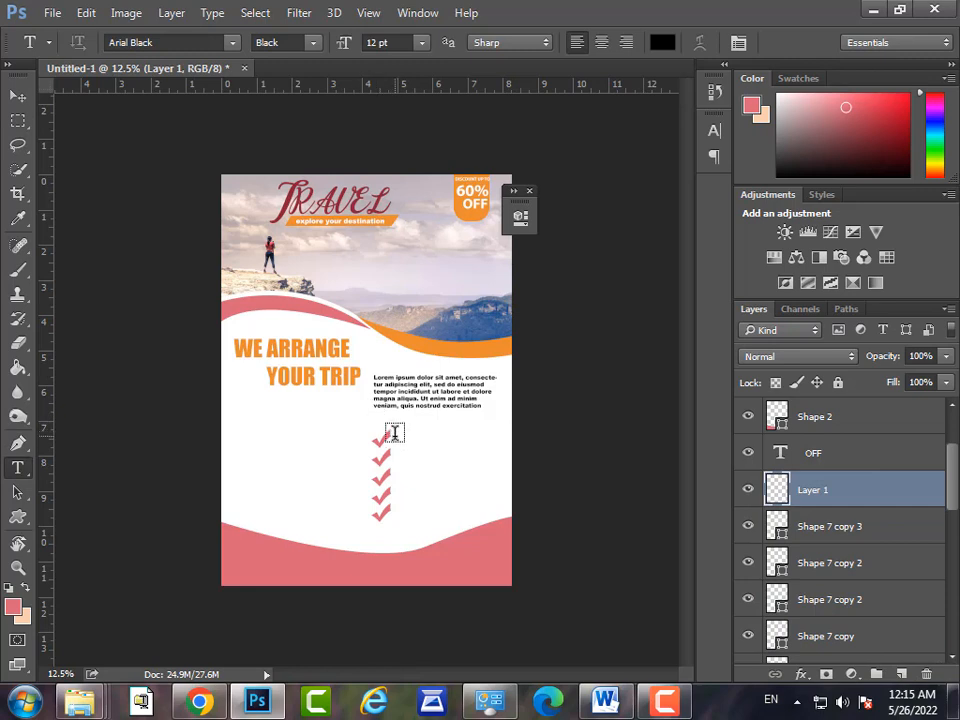
pyautogui.moveTo(390, 439); pyautogui.dragTo(504, 458)
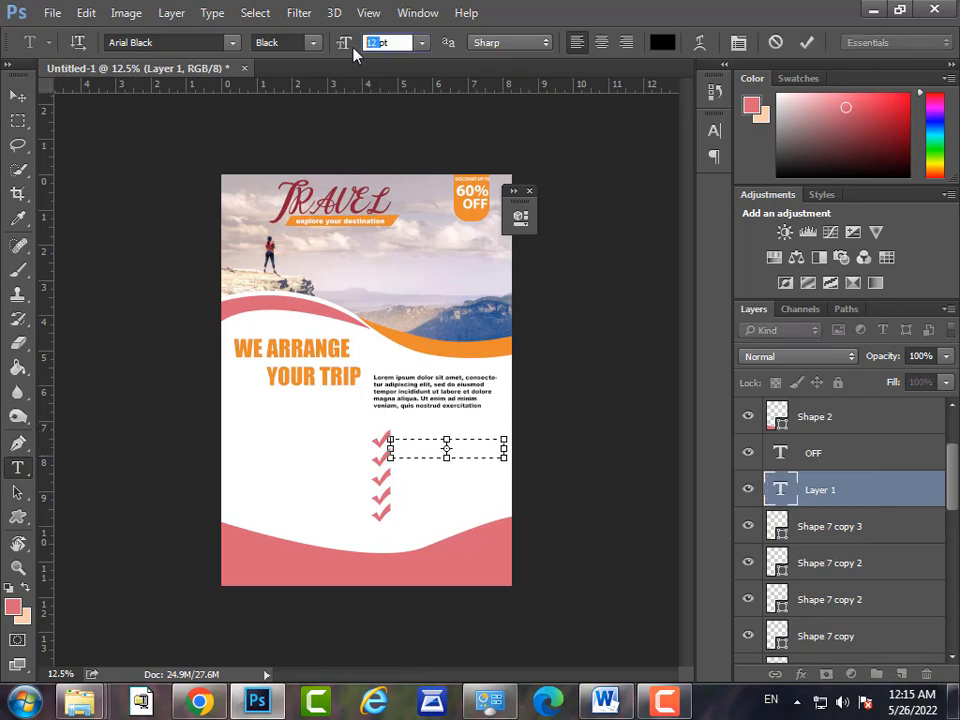
pyautogui.write('10')
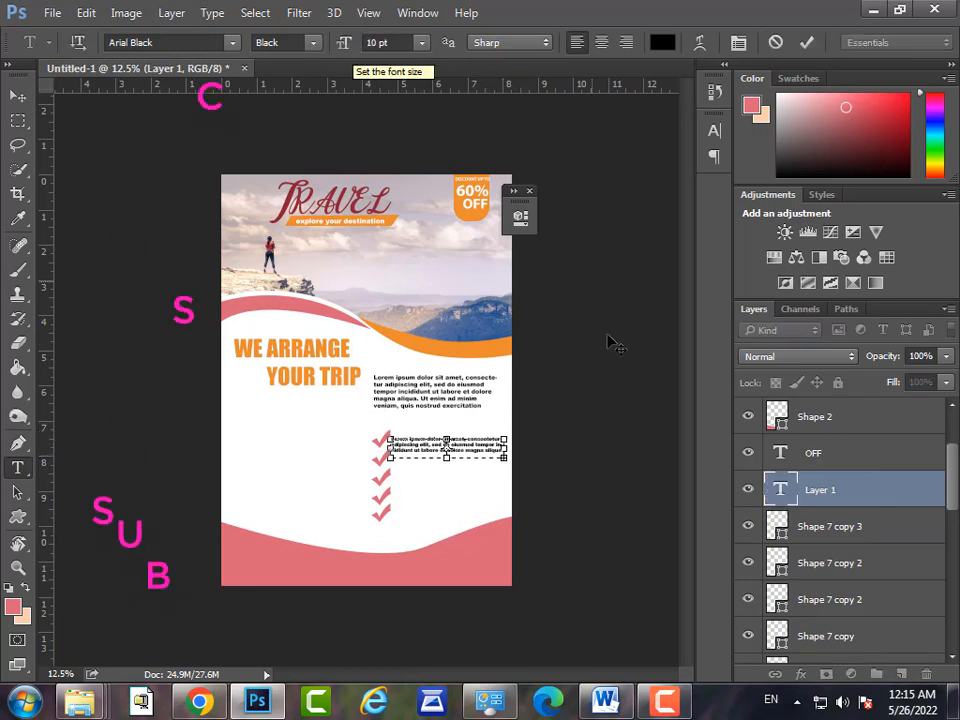
# Nudge the small text block up and slightly right to line it up with the top check mark
pyautogui.click(17, 96)
pyautogui.hotkey('shift', 'Up')
pyautogui.hotkey('shift', 'Up')
pyautogui.hotkey('shift', 'Up')
pyautogui.hotkey('shift', 'Up')
pyautogui.hotkey('shift', 'Up')
pyautogui.hotkey('shift', 'Up')
pyautogui.hotkey('shift', 'Up')
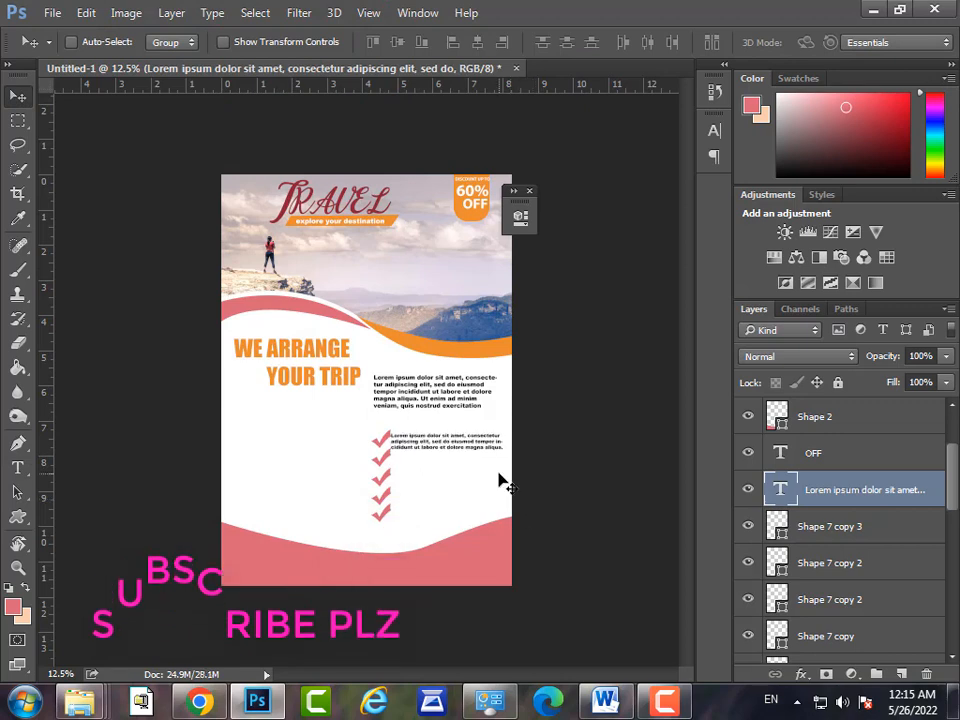
pyautogui.hotkey('shift', 'Right')
pyautogui.hotkey('shift', 'Right')
pyautogui.hotkey('shift', 'Right')
pyautogui.hotkey('shift', 'Right')
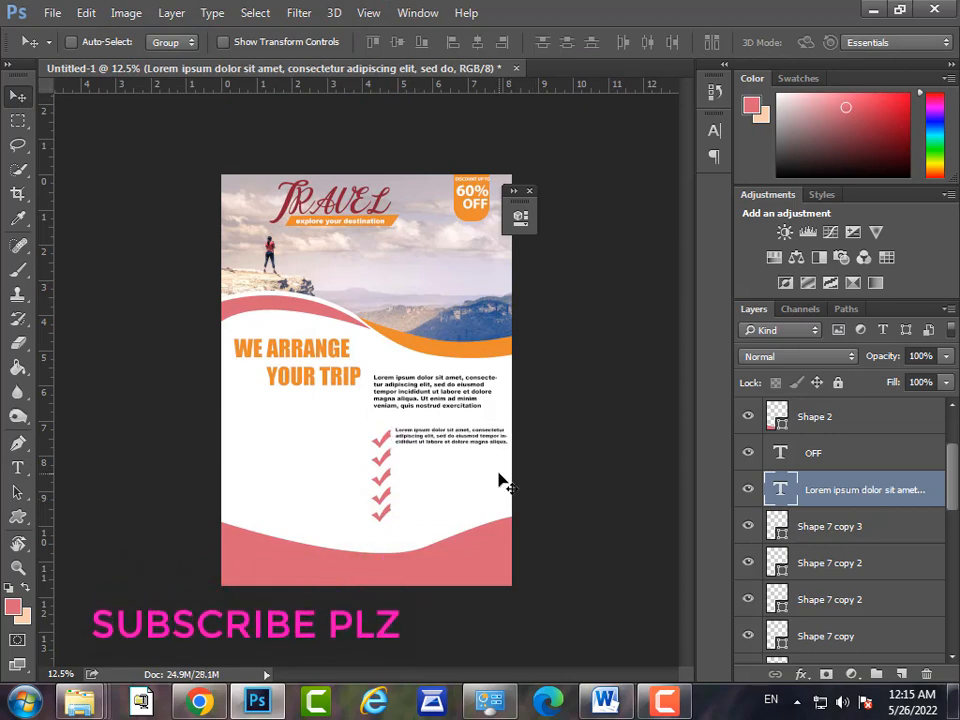
# Duplicate the small text block and lower the copy beside the second check mark
pyautogui.hotkey('ctrl', 'j')
pyautogui.hotkey('shift', 'Down')
pyautogui.hotkey('shift', 'Down')
pyautogui.hotkey('shift', 'Down')
pyautogui.hotkey('shift', 'Down')
pyautogui.hotkey('shift', 'Down')
pyautogui.hotkey('shift', 'Down')
pyautogui.hotkey('shift', 'Down')
pyautogui.hotkey('shift', 'Down')
pyautogui.hotkey('shift', 'Down')
pyautogui.hotkey('shift', 'Down')
pyautogui.hotkey('shift', 'Down')
pyautogui.hotkey('shift', 'Down')
pyautogui.hotkey('shift', 'Down')
pyautogui.hotkey('shift', 'Down')
pyautogui.hotkey('shift', 'Down')
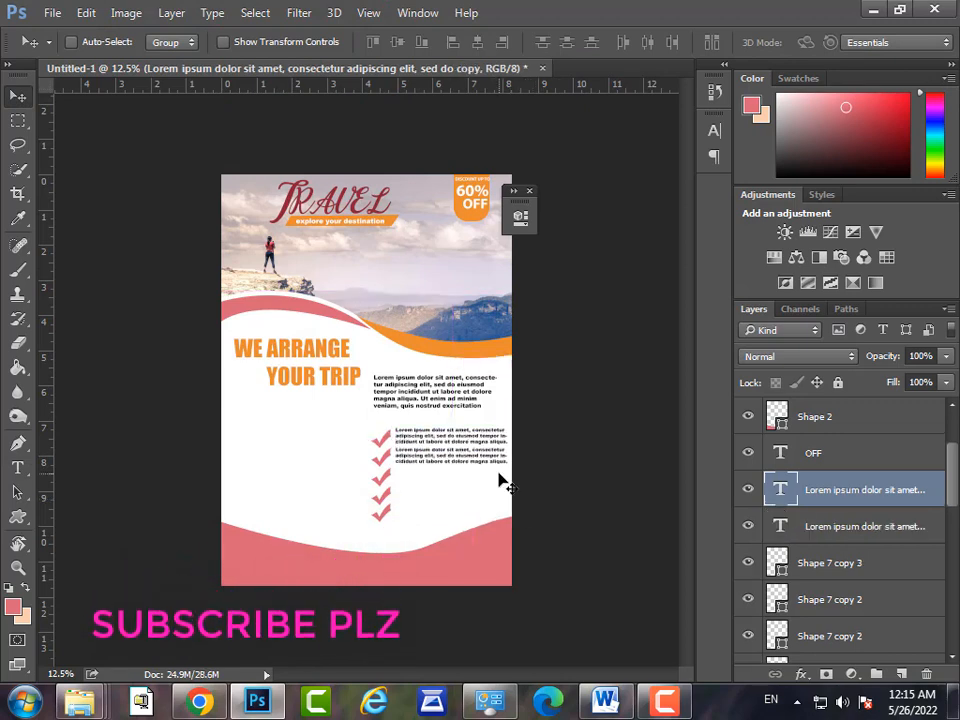
# Duplicate the second text block and lower the copy beside the third check mark
pyautogui.hotkey('ctrl', 'j')
pyautogui.hotkey('shift', 'Down')
pyautogui.hotkey('shift', 'Down')
pyautogui.hotkey('shift', 'Down')
pyautogui.hotkey('shift', 'Down')
pyautogui.hotkey('shift', 'Down')
pyautogui.hotkey('shift', 'Down')
pyautogui.hotkey('shift', 'Down')
pyautogui.hotkey('shift', 'Down')
pyautogui.hotkey('shift', 'Down')
pyautogui.hotkey('shift', 'Down')
pyautogui.hotkey('shift', 'Down')
pyautogui.hotkey('shift', 'Down')
pyautogui.hotkey('shift', 'Down')
pyautogui.hotkey('shift', 'Down')
pyautogui.hotkey('shift', 'Down')
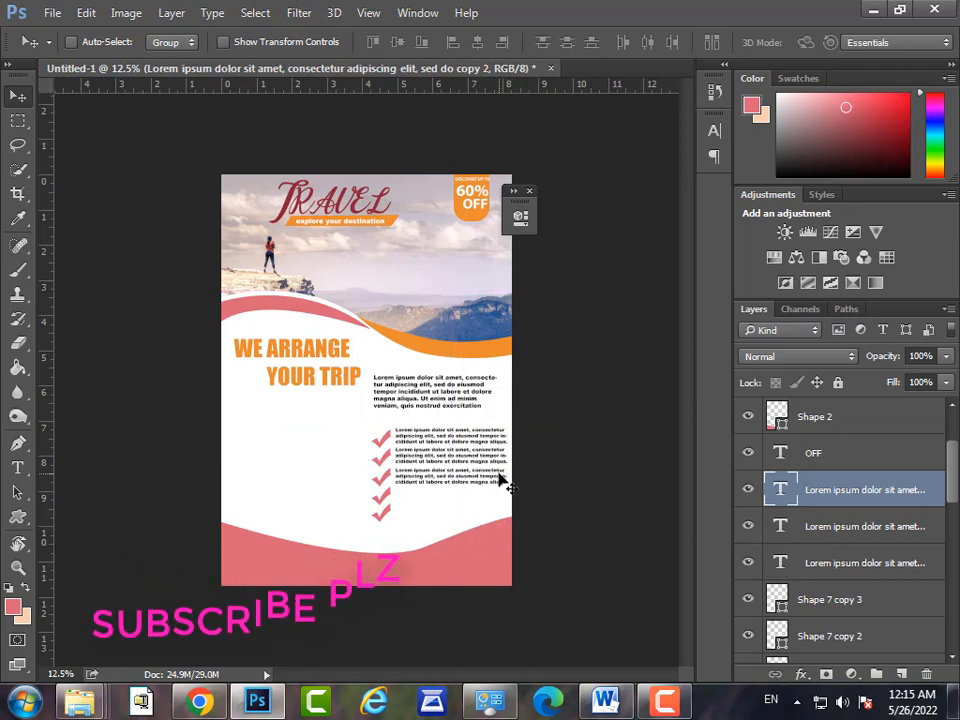
# Duplicate the third text block and lower the copy beside the fourth check mark
pyautogui.hotkey('ctrl', 'j')
pyautogui.hotkey('shift', 'Down')
pyautogui.hotkey('shift', 'Down')
pyautogui.hotkey('shift', 'Down')
pyautogui.hotkey('shift', 'Down')
pyautogui.hotkey('shift', 'Down')
pyautogui.hotkey('shift', 'Down')
pyautogui.hotkey('shift', 'Down')
pyautogui.hotkey('shift', 'Down')
pyautogui.hotkey('shift', 'Down')
pyautogui.hotkey('shift', 'Down')
pyautogui.hotkey('shift', 'Down')
pyautogui.hotkey('shift', 'Down')
pyautogui.hotkey('shift', 'Down')
pyautogui.hotkey('shift', 'Down')
pyautogui.hotkey('shift', 'Down')
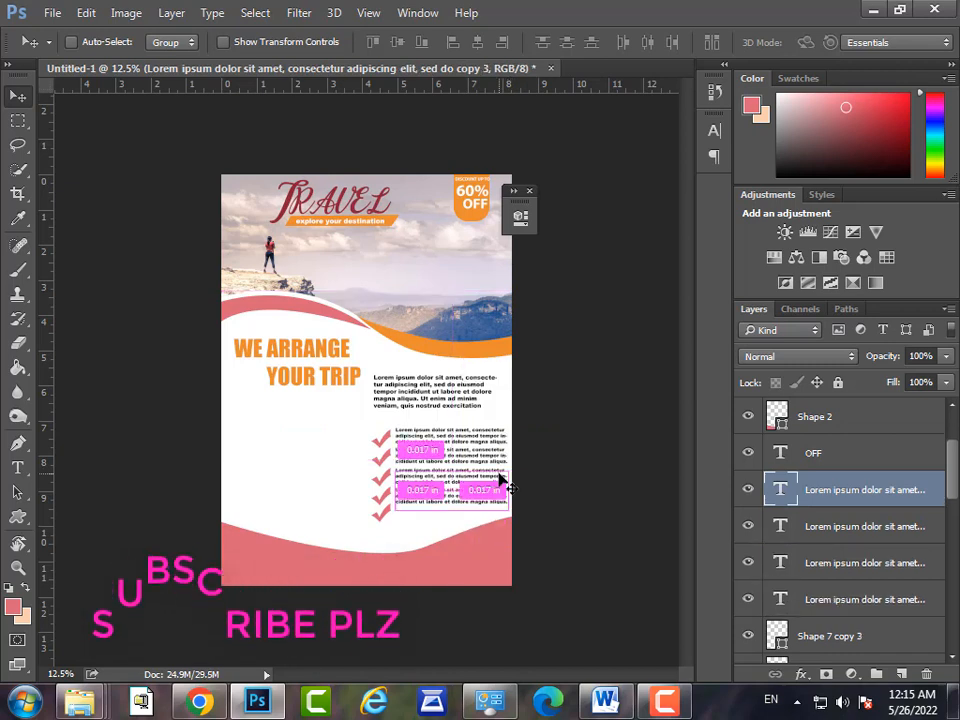
# Duplicate the fourth text block and lower the copy beside the fifth check mark
pyautogui.hotkey('ctrl', 'j')
pyautogui.hotkey('shift', 'Down')
pyautogui.hotkey('shift', 'Down')
pyautogui.hotkey('shift', 'Down')
pyautogui.hotkey('shift', 'Down')
pyautogui.hotkey('shift', 'Down')
pyautogui.hotkey('shift', 'Down')
pyautogui.hotkey('shift', 'Down')
pyautogui.hotkey('shift', 'Down')
pyautogui.hotkey('shift', 'Down')
pyautogui.hotkey('shift', 'Down')
pyautogui.hotkey('shift', 'Down')
pyautogui.hotkey('shift', 'Down')
pyautogui.hotkey('shift', 'Down')
pyautogui.hotkey('shift', 'Down')
pyautogui.hotkey('shift', 'Down')
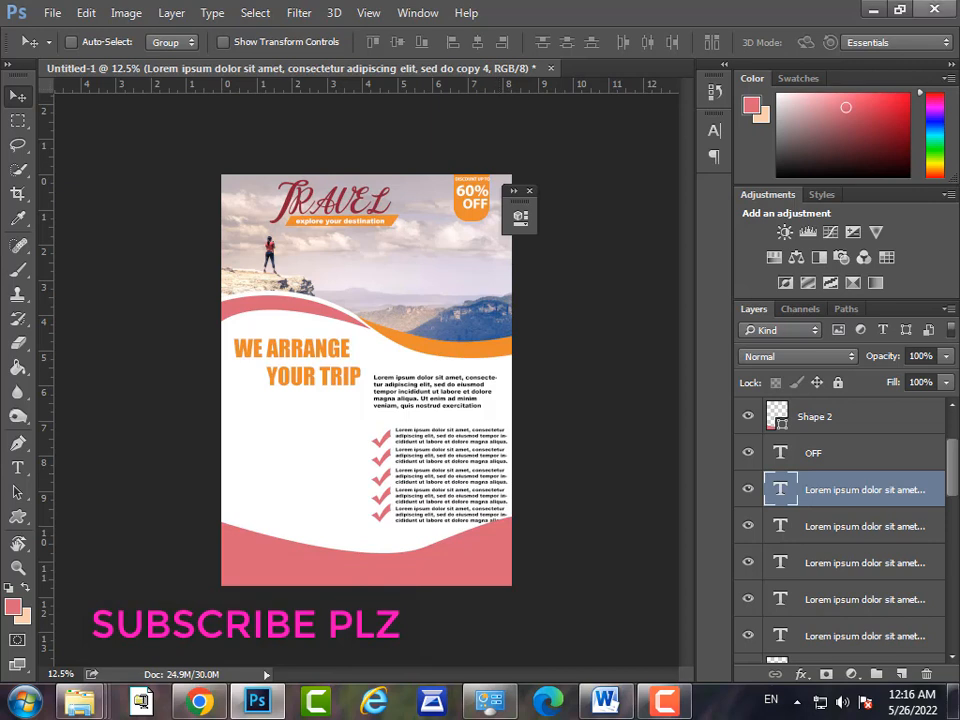
# Select the pink wave at the foot of the flyer and lower it slightly to clear the lowest text block
pyautogui.keyDown('ctrl'); pyautogui.click(467, 567); pyautogui.keyUp('ctrl')
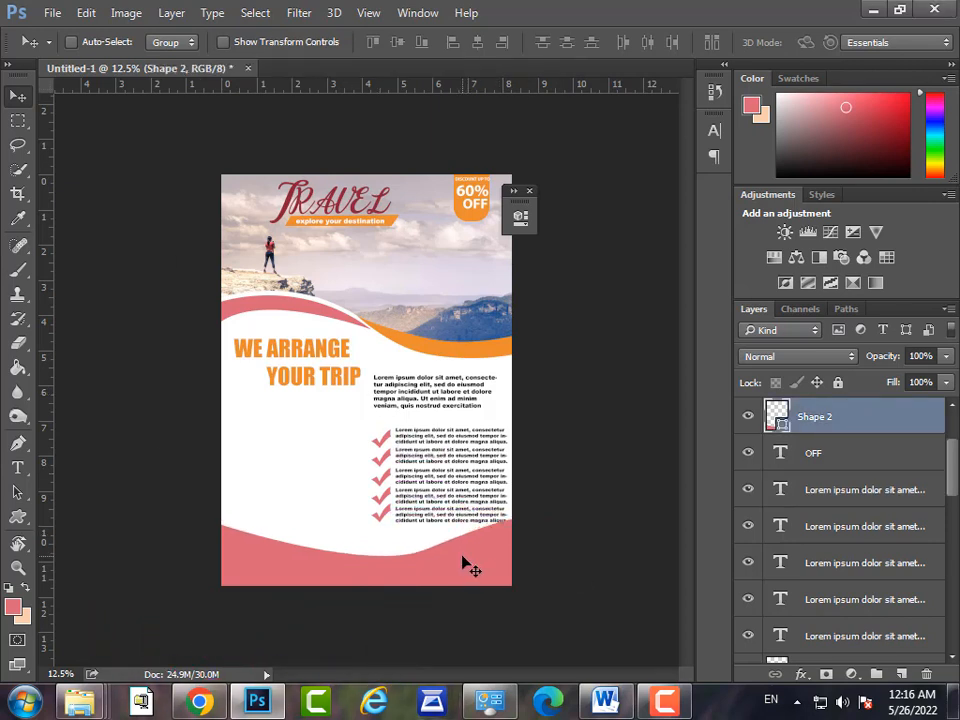
# Delete all five small black text blocks beside the check marks
pyautogui.moveTo(441, 426); pyautogui.dragTo(441, 531)
pyautogui.press('Delete')
pyautogui.hotkey('ctrl', 'z')
pyautogui.click(885, 500)
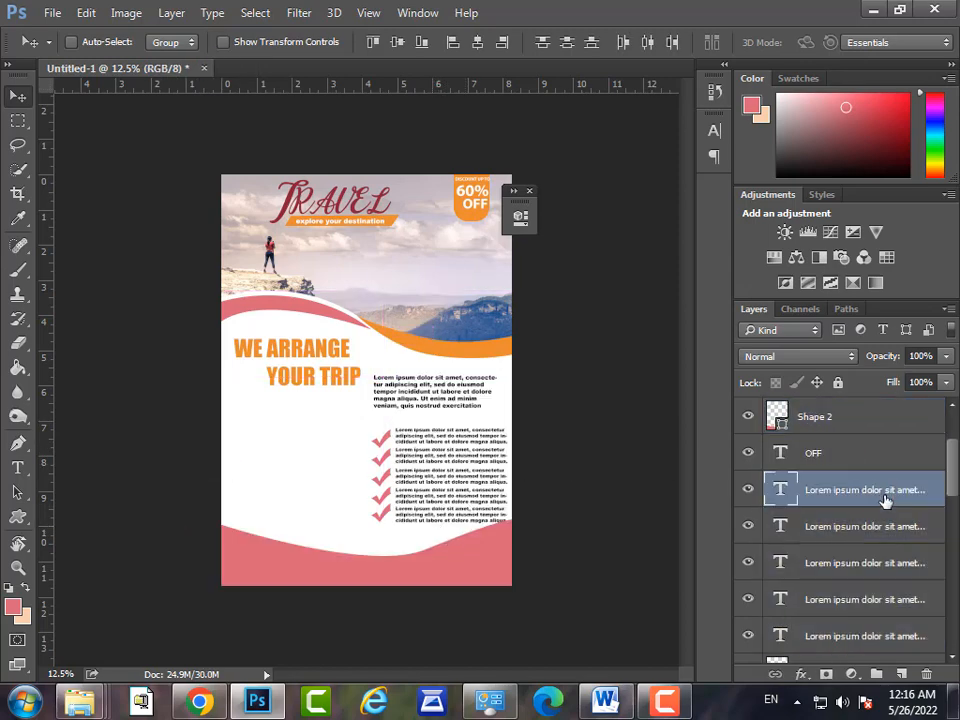
pyautogui.keyDown('ctrl'); pyautogui.click(456, 439); pyautogui.keyUp('ctrl')
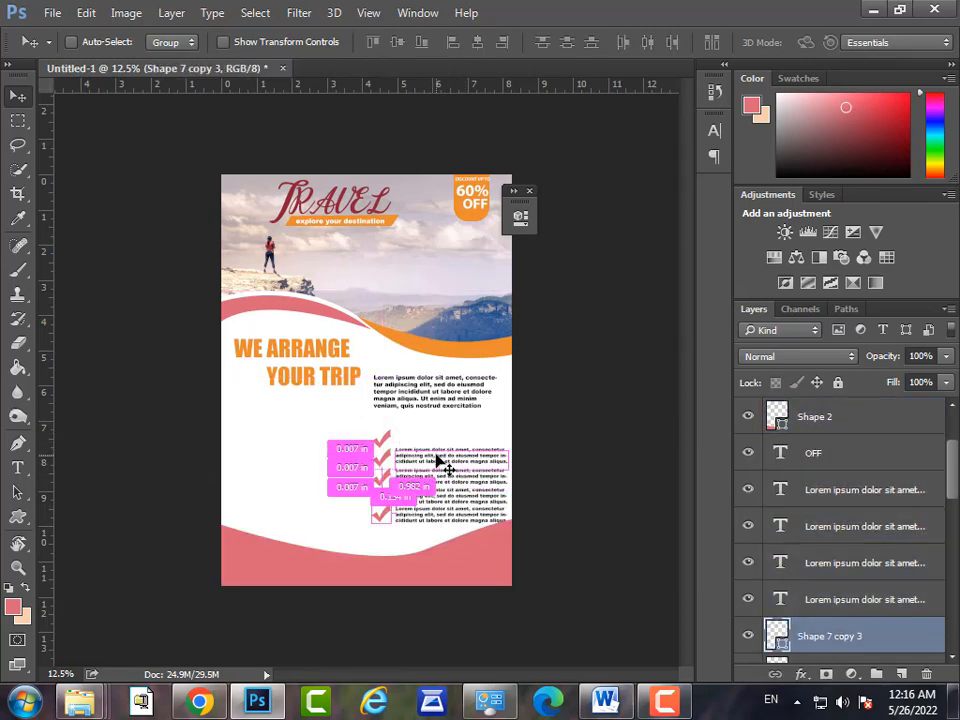
pyautogui.keyDown('ctrl'); pyautogui.click(440, 462); pyautogui.keyUp('ctrl')
pyautogui.press('Delete')
pyautogui.keyDown('ctrl'); pyautogui.click(452, 468); pyautogui.keyUp('ctrl')
pyautogui.press('Delete')
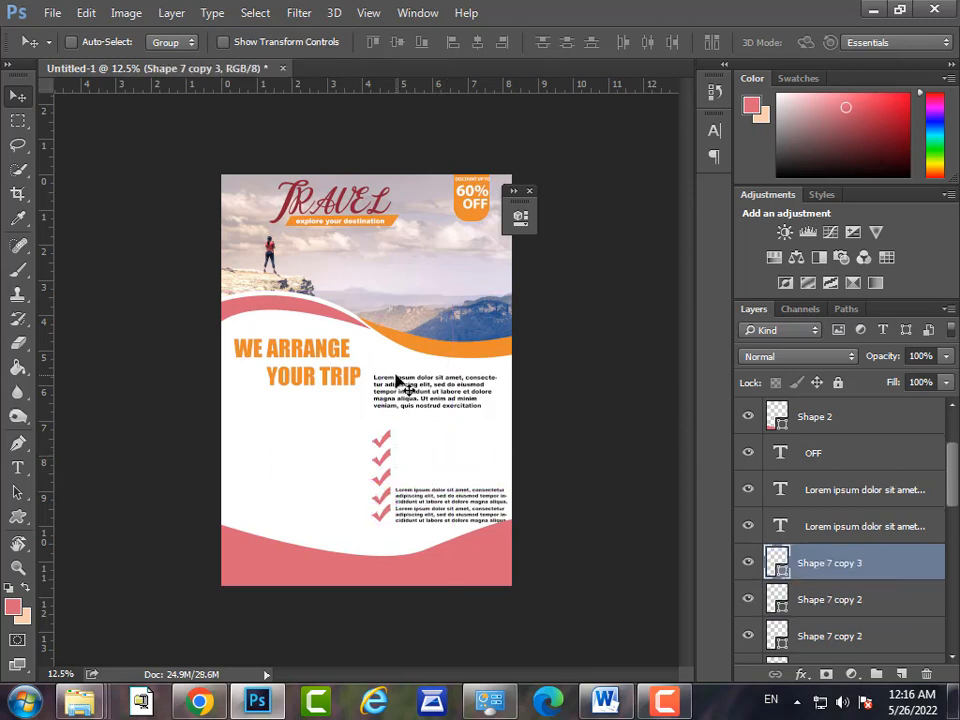
pyautogui.keyDown('ctrl'); pyautogui.click(463, 490); pyautogui.keyUp('ctrl')
pyautogui.keyDown('ctrl'); pyautogui.click(450, 505); pyautogui.keyUp('ctrl')
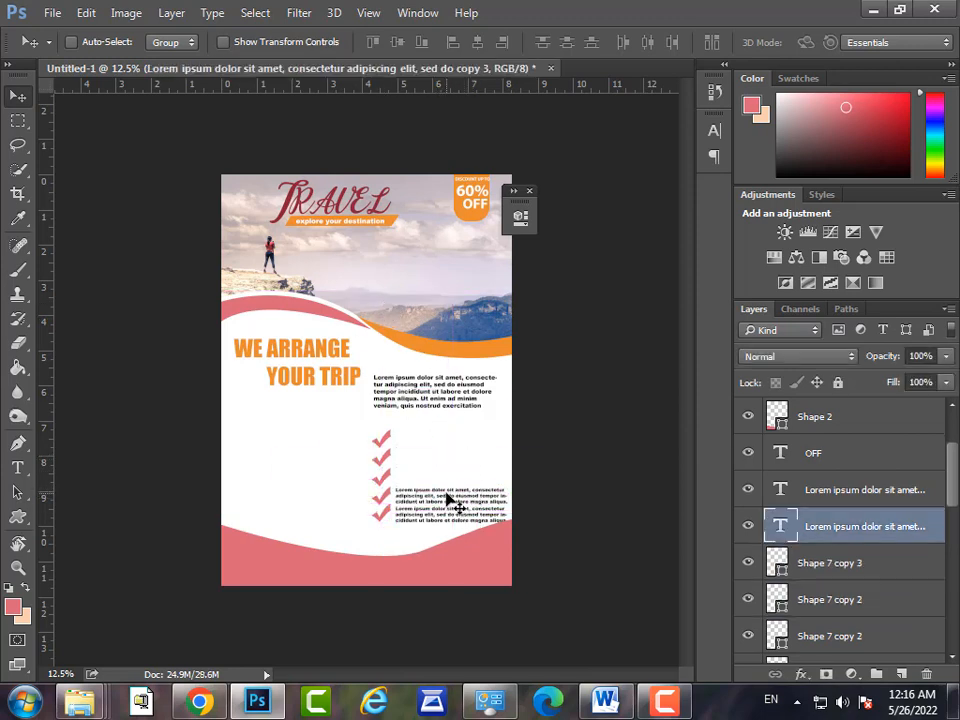
pyautogui.press('Delete')
pyautogui.keyDown('ctrl'); pyautogui.click(454, 521); pyautogui.keyUp('ctrl')
pyautogui.press('Delete')
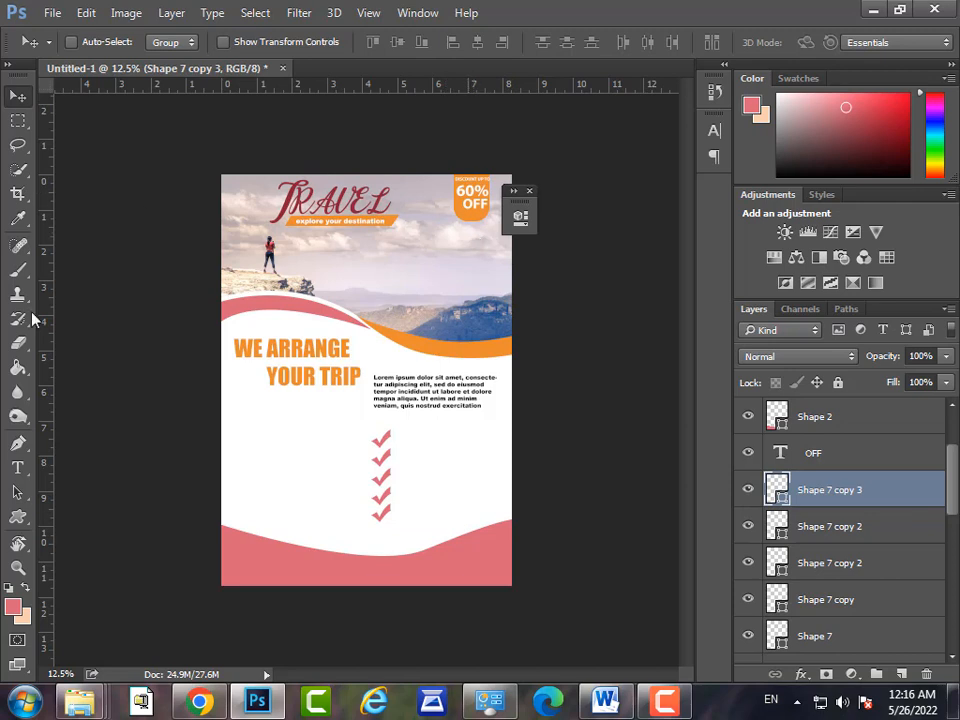
# Add a 20 pt Arial Black Lorem ipsum line beside the top check mark, coloured with the orange sampled from the wave
pyautogui.press('p')
pyautogui.press('Escape')
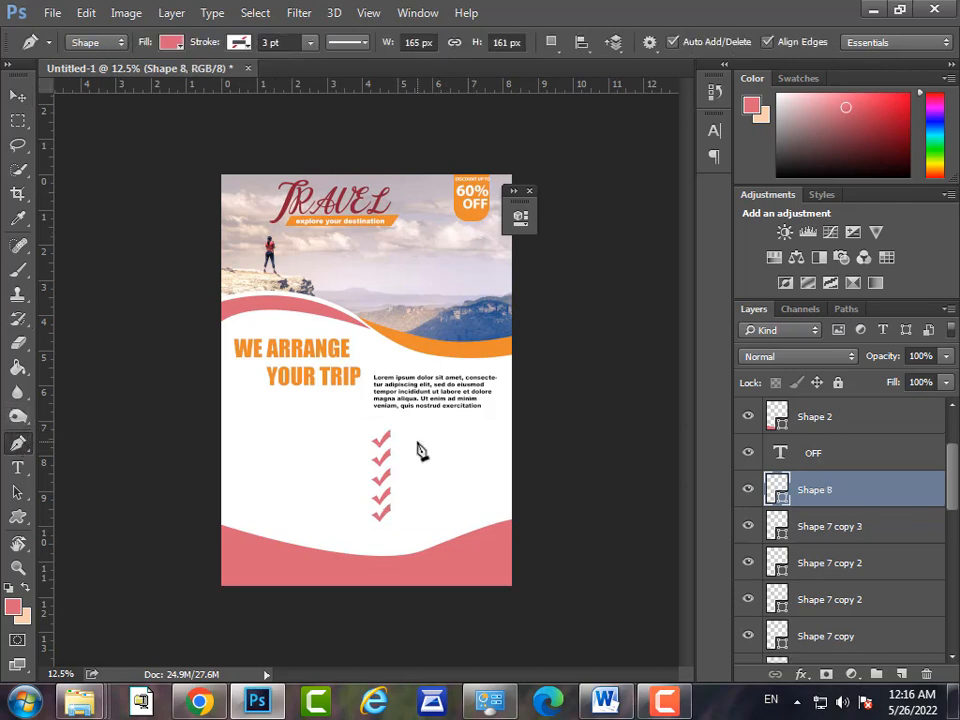
pyautogui.click(17, 467)
pyautogui.moveTo(390, 429); pyautogui.dragTo(512, 447)
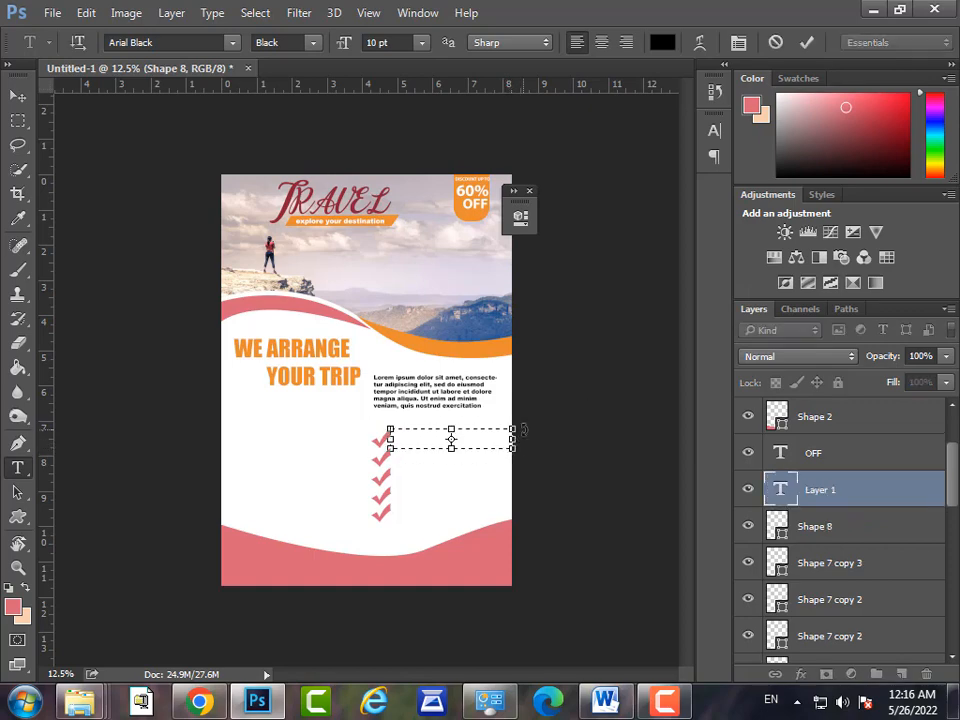
pyautogui.write('20')
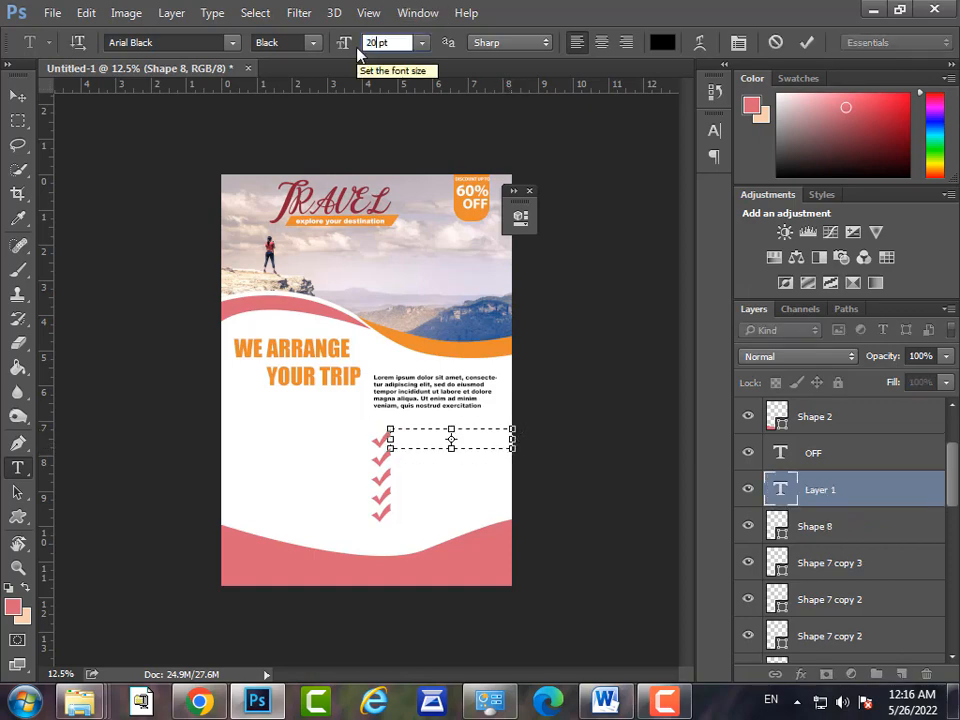
pyautogui.press('Return')
pyautogui.click(662, 42)
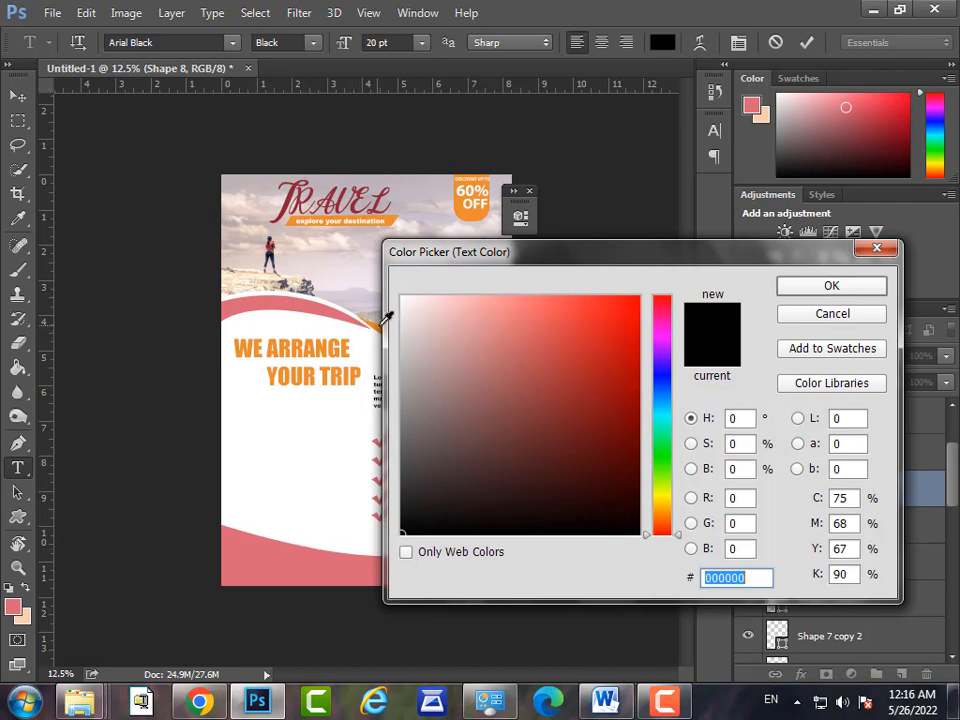
pyautogui.click(381, 320)
pyautogui.click(831, 285)
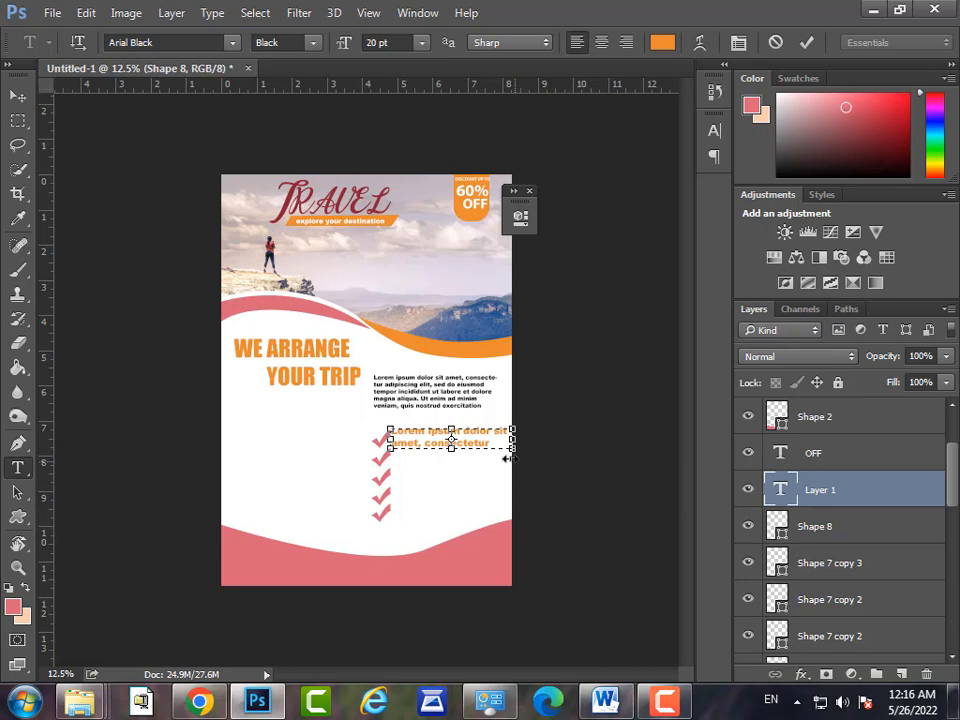
pyautogui.moveTo(451, 449)
pyautogui.mouseDown()
pyautogui.moveTo(460, 446)
pyautogui.moveTo(441, 447)
pyautogui.mouseUp()
pyautogui.hotkey('ctrl', 'Return')
pyautogui.press('v')
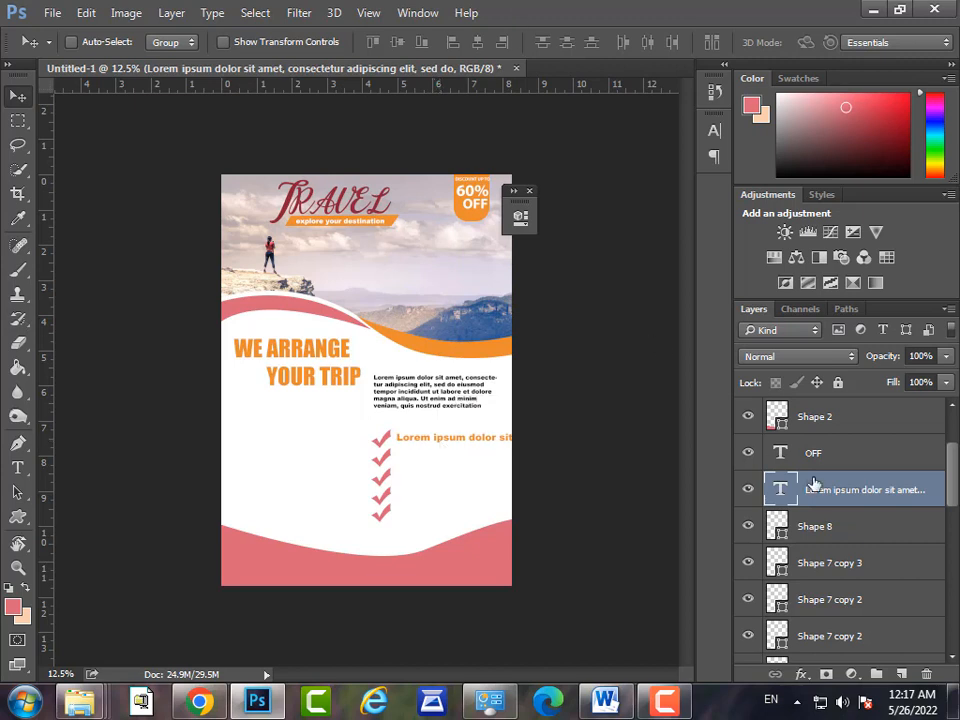
# Set the orange text to 16 pt and fit "Lorem ipsum dolor sit amet," on one line beside the top check mark
pyautogui.click(20, 469)
pyautogui.click(362, 42)
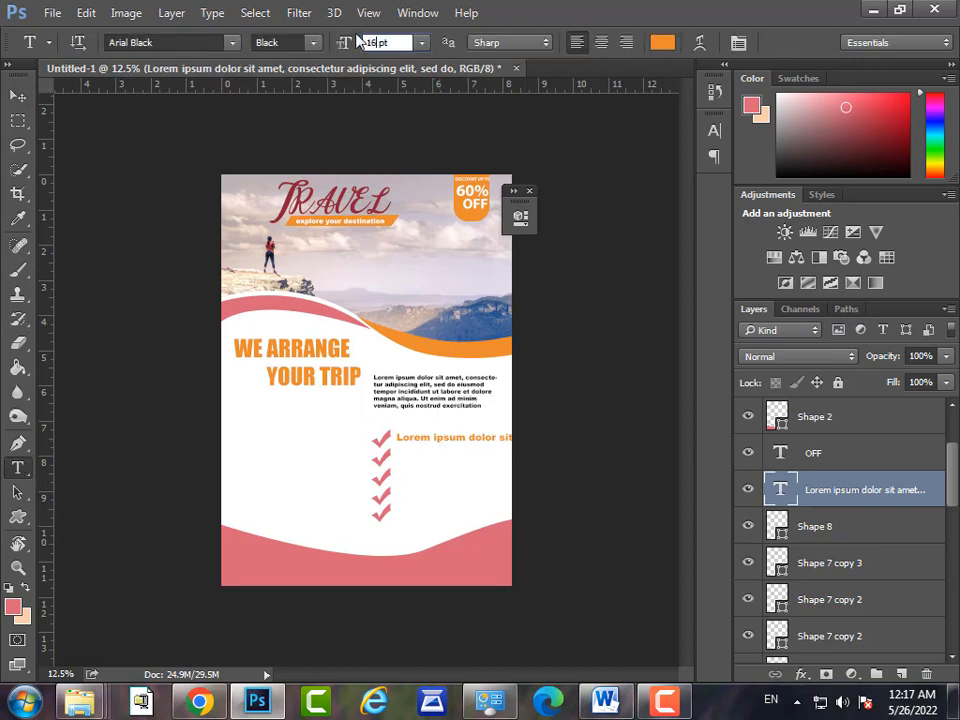
pyautogui.write('16')
pyautogui.press('Return')
pyautogui.click(18, 95)
pyautogui.moveTo(489, 446); pyautogui.dragTo(508, 428)
pyautogui.hotkey('ctrl', 't')
pyautogui.press('Return')
# Duplicate the orange text line and lower the copy beside the second check mark
pyautogui.hotkey('shift', 'Down')
pyautogui.hotkey('shift', 'Down')
pyautogui.hotkey('shift', 'Down')
pyautogui.hotkey('shift', 'Down')
pyautogui.hotkey('shift', 'Down')
pyautogui.hotkey('shift', 'Down')
# Duplicate the second orange text line and lower the copy beside the third check mark
pyautogui.hotkey('ctrl', 'j')
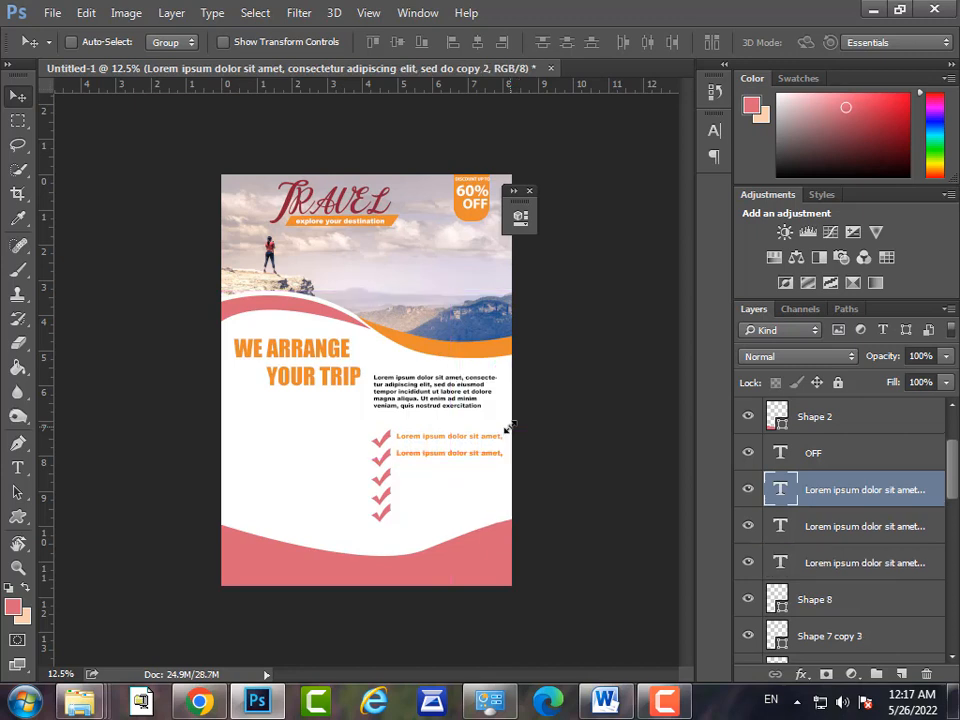
pyautogui.hotkey('shift', 'Down')
pyautogui.hotkey('shift', 'Down')
pyautogui.hotkey('shift', 'Down')
pyautogui.hotkey('shift', 'Down')
pyautogui.hotkey('shift', 'Down')
pyautogui.hotkey('shift', 'Down')
pyautogui.hotkey('shift', 'Down')
pyautogui.hotkey('shift', 'Down')
# Duplicate the third orange text line and lower the copy beside the fourth check mark
pyautogui.hotkey('ctrl', 'j')
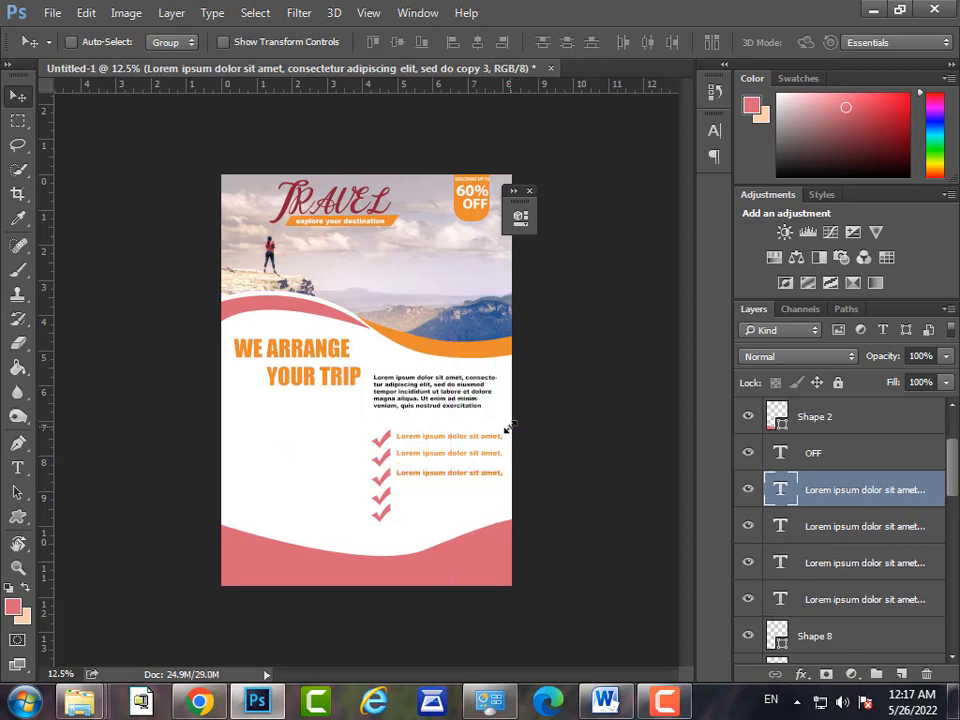
pyautogui.hotkey('shift', 'Down')
pyautogui.hotkey('shift', 'Down')
pyautogui.hotkey('shift', 'Down')
pyautogui.hotkey('shift', 'Down')
pyautogui.hotkey('shift', 'Down')
pyautogui.hotkey('shift', 'Down')
pyautogui.hotkey('shift', 'Down')
pyautogui.hotkey('shift', 'Down')
pyautogui.hotkey('shift', 'Down')
pyautogui.hotkey('shift', 'Down')
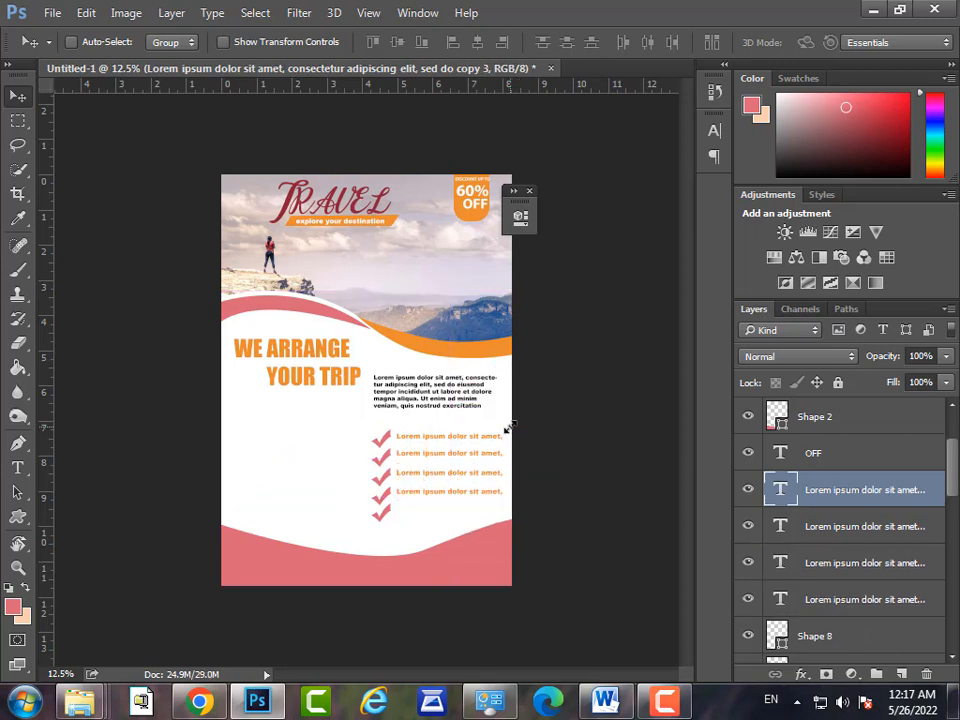
# Duplicate the fourth orange text line and lower the copy beside the fifth check mark
pyautogui.hotkey('ctrl', 'j')
pyautogui.hotkey('shift', 'Down')
pyautogui.hotkey('shift', 'Down')
pyautogui.hotkey('shift', 'Down')
pyautogui.hotkey('shift', 'Down')
pyautogui.hotkey('shift', 'Down')
pyautogui.hotkey('shift', 'Down')
pyautogui.hotkey('shift', 'Down')
pyautogui.hotkey('shift', 'Down')
pyautogui.hotkey('shift', 'Down')
pyautogui.hotkey('shift', 'Down')
pyautogui.hotkey('shift', 'Down')
pyautogui.hotkey('shift', 'Down')
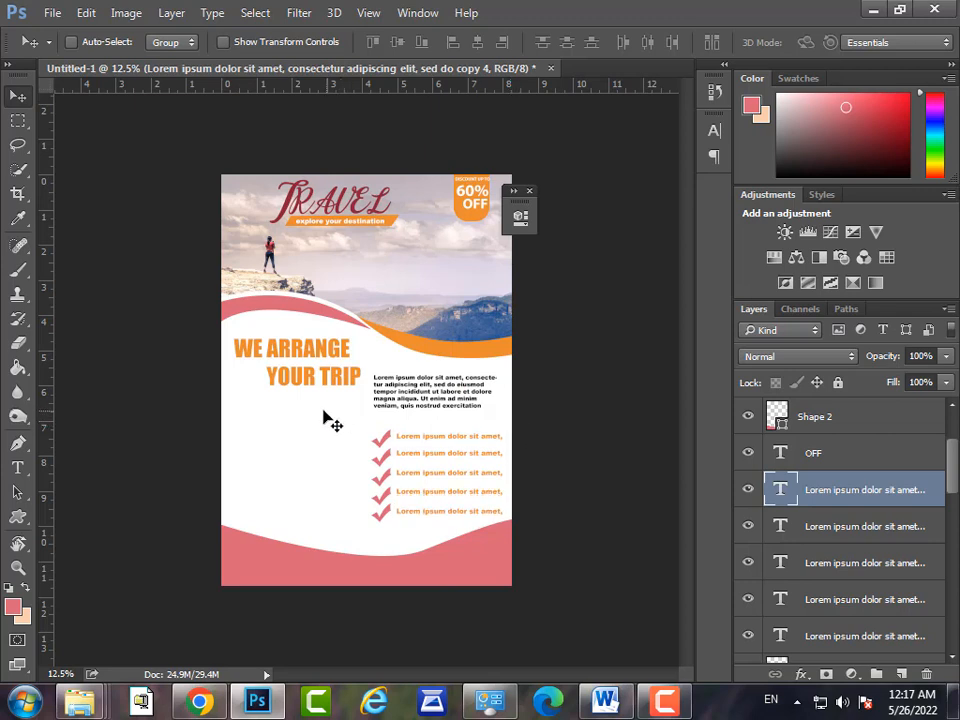
# Add a 14 pt orange Arial Black text box beneath the YOUR TRIP heading and fill it with repeated pasted lorem ipsum text
pyautogui.press('t')
pyautogui.moveTo(233, 408); pyautogui.dragTo(358, 522)
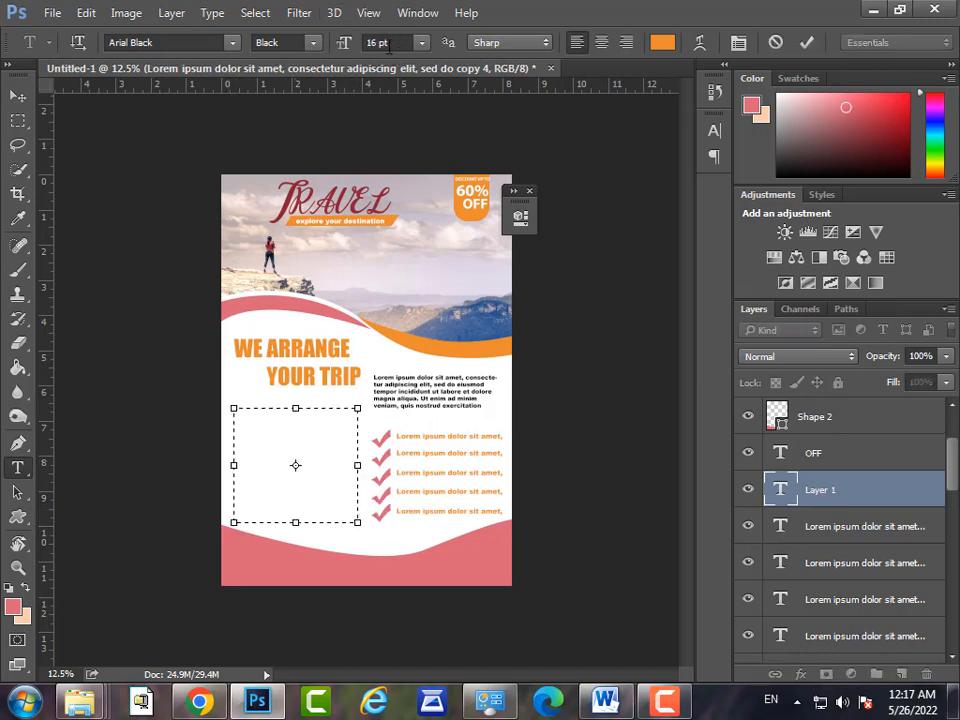
pyautogui.click(388, 42)
pyautogui.write('14')
pyautogui.press('Return')
pyautogui.hotkey('ctrl', 'v')
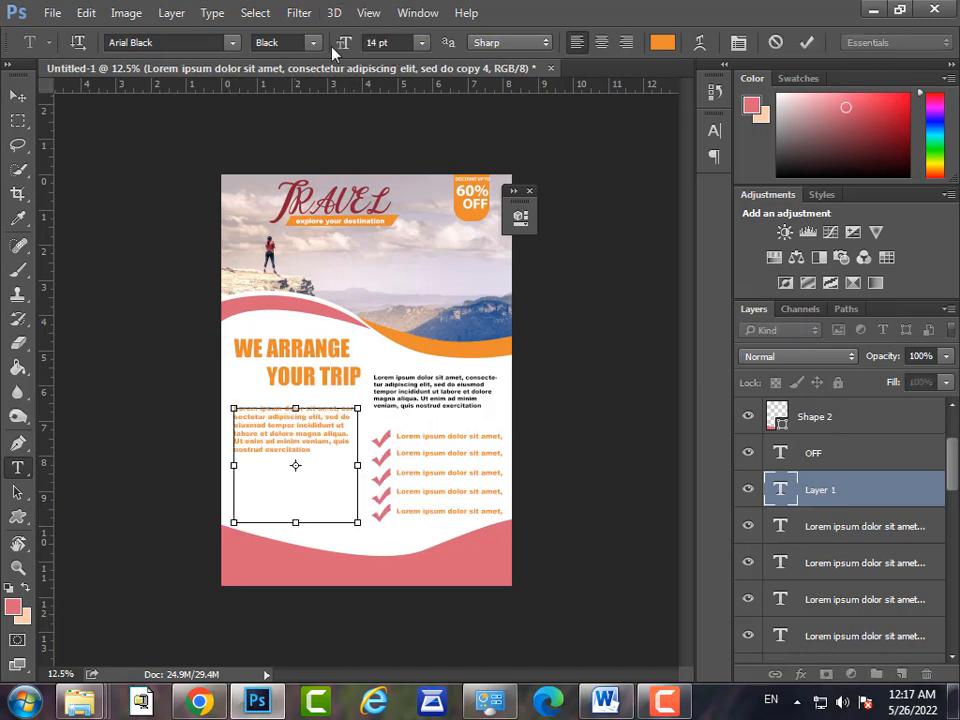
pyautogui.hotkey('ctrl', 'v')
pyautogui.hotkey('ctrl', 'v')
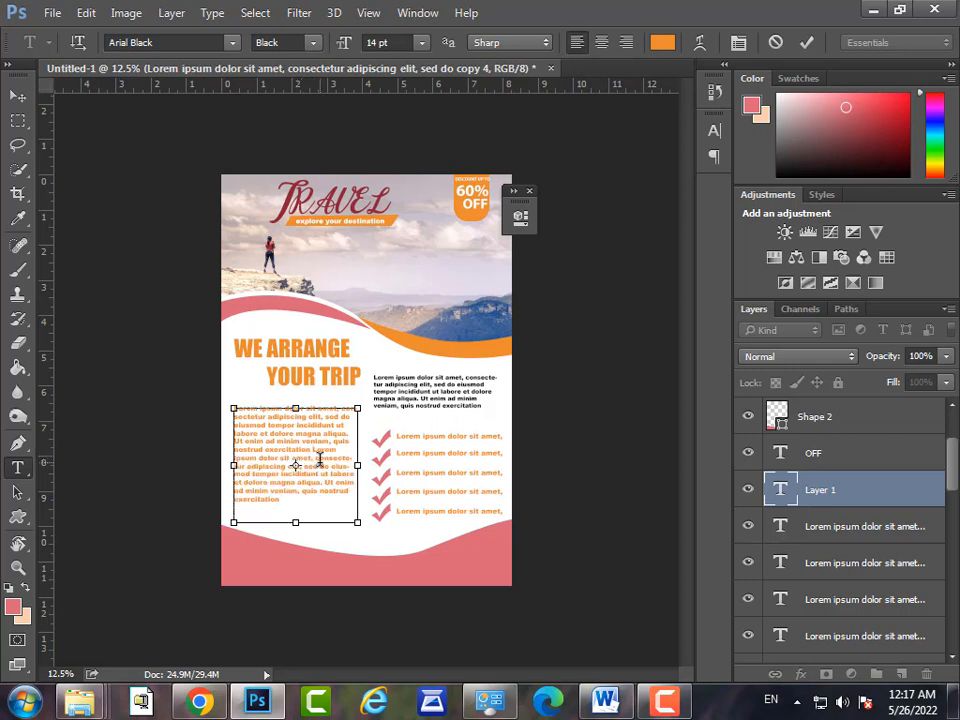
pyautogui.click(807, 42)
pyautogui.press('v')
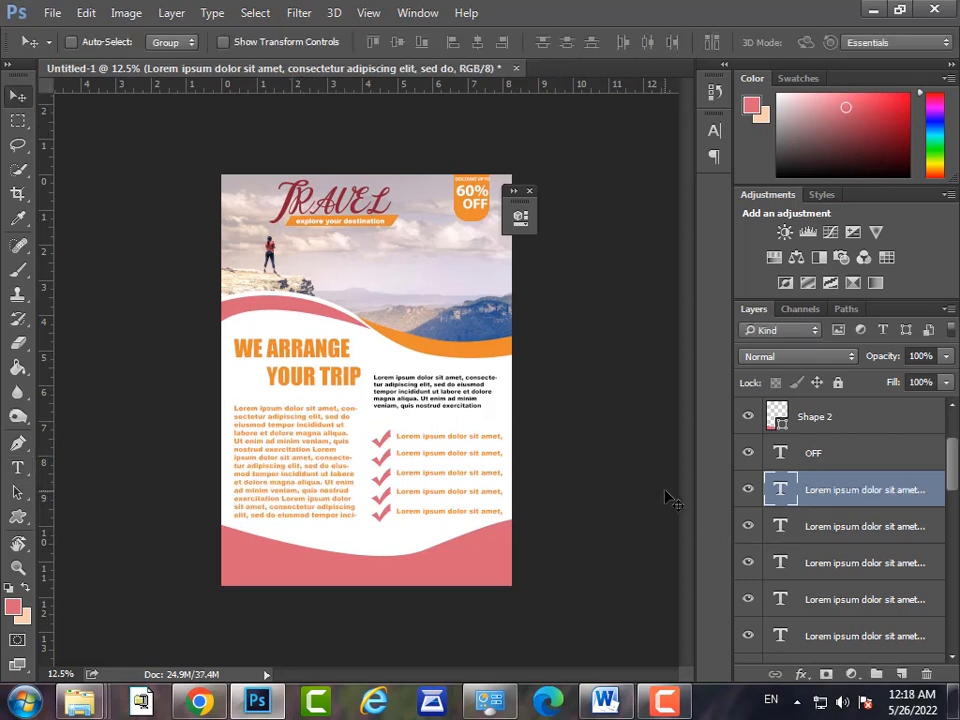
# Place the QR code image from the travel flyer image folder over the lower end of the check-mark list
pyautogui.hotkey('alt', 'Tab')
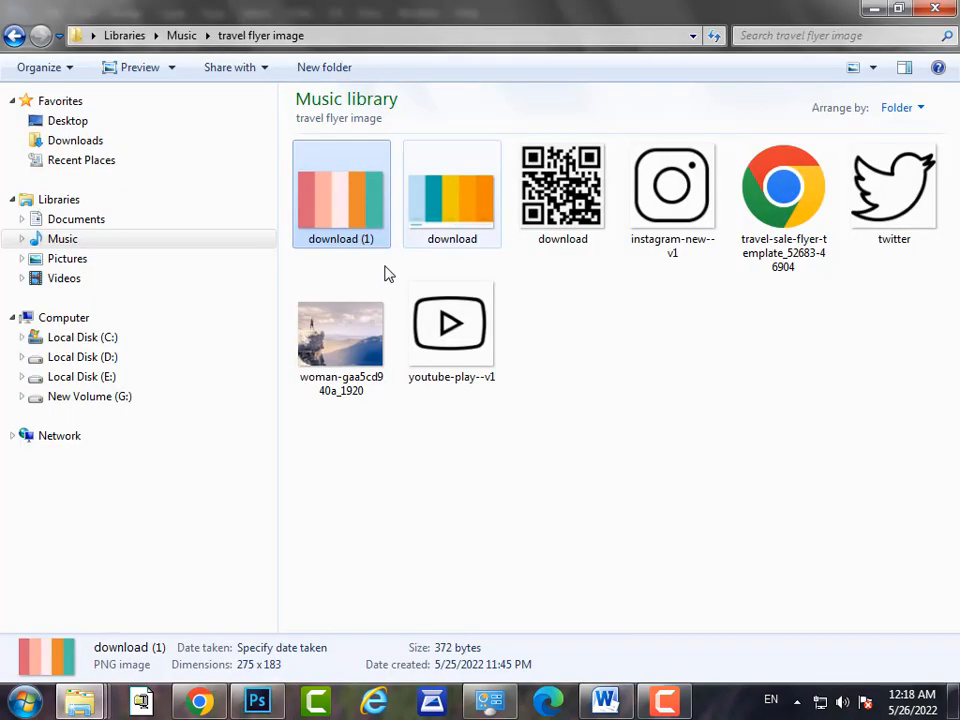
pyautogui.moveTo(574, 240); pyautogui.dragTo(440, 520)
pyautogui.moveTo(400, 340); pyautogui.dragTo(485, 510)
pyautogui.press('Return')
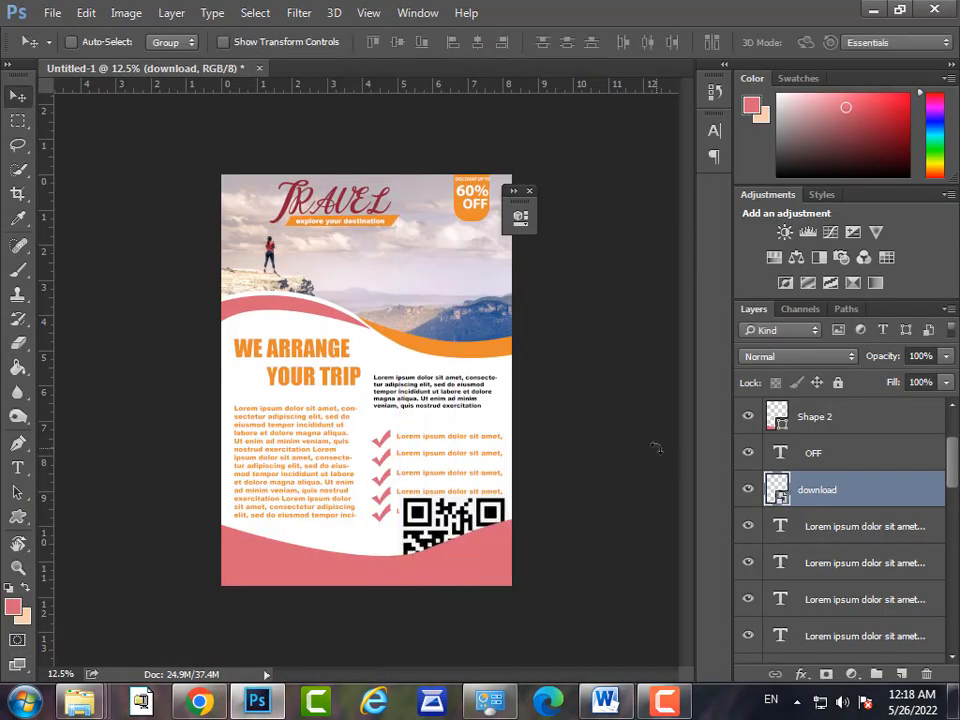
# Raise the QR code layer above the shape layers and shrink it to fit below the check-mark list
pyautogui.moveTo(845, 512); pyautogui.dragTo(868, 400)
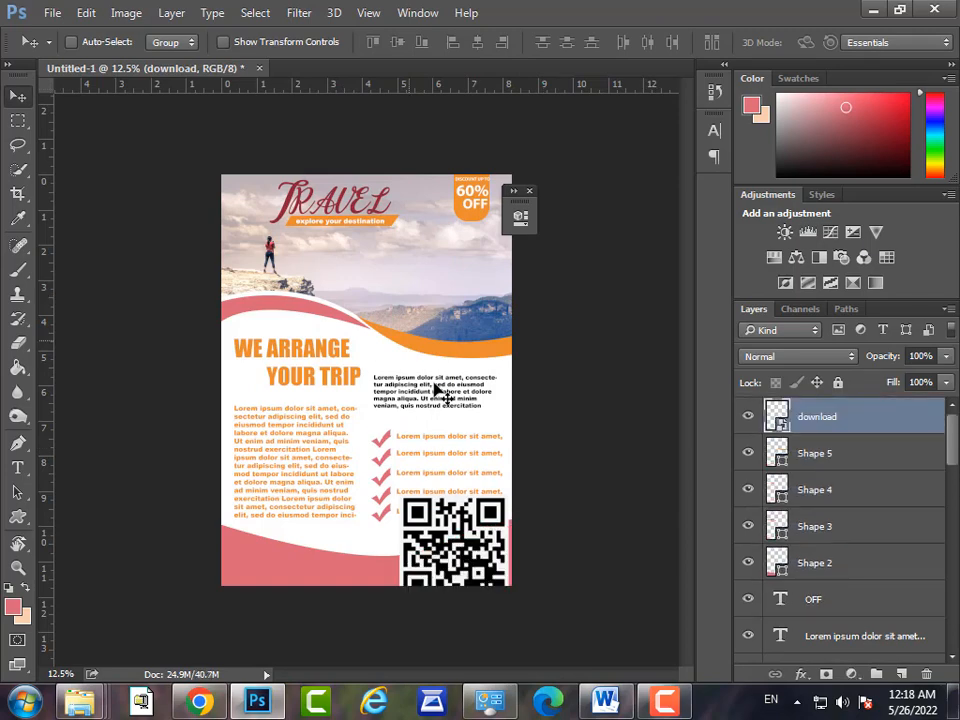
pyautogui.hotkey('ctrl', 't')
pyautogui.moveTo(454, 493); pyautogui.dragTo(448, 520)
pyautogui.press('Return')
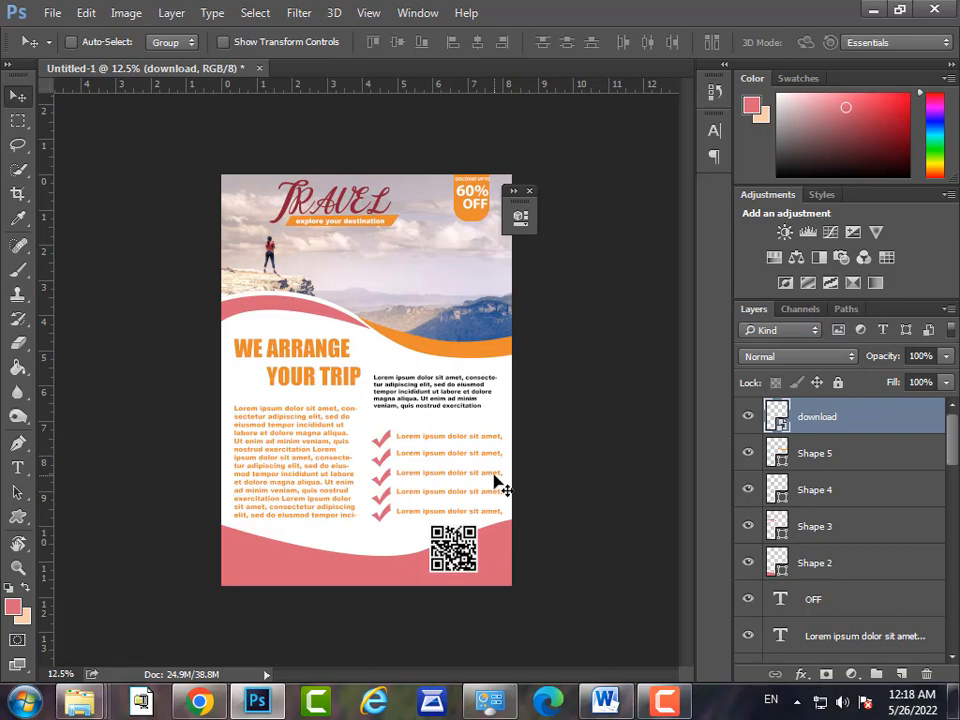
# Place the instagram-new--v1 icon on the pink footer wave below the orange paragraph, scaled to about 46%
pyautogui.click(80, 702)
pyautogui.click(695, 240)
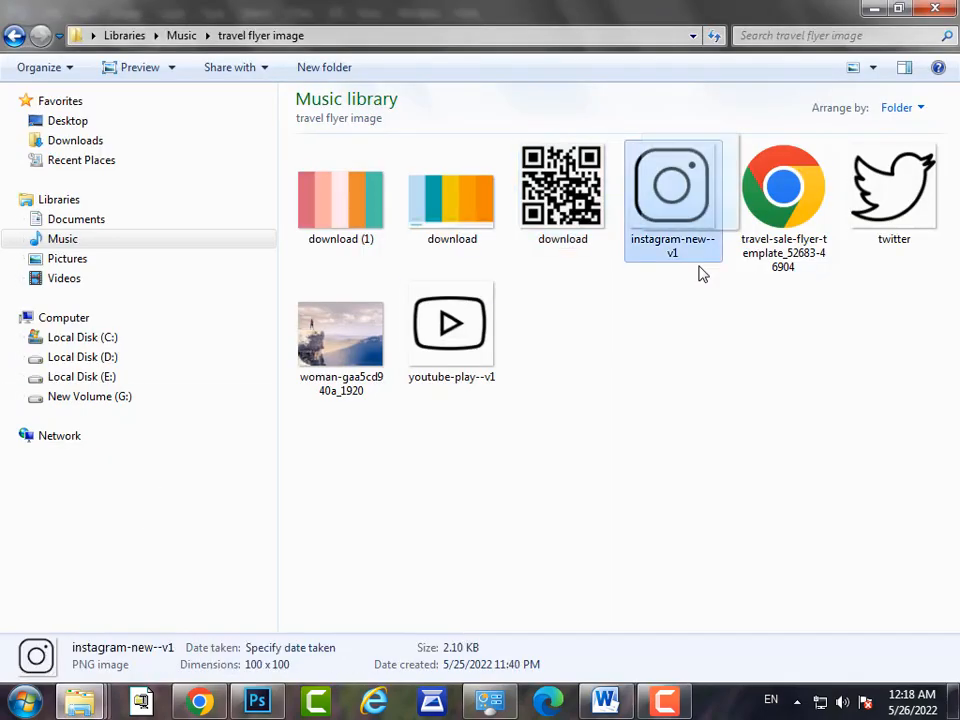
pyautogui.moveTo(703, 275); pyautogui.dragTo(258, 545)
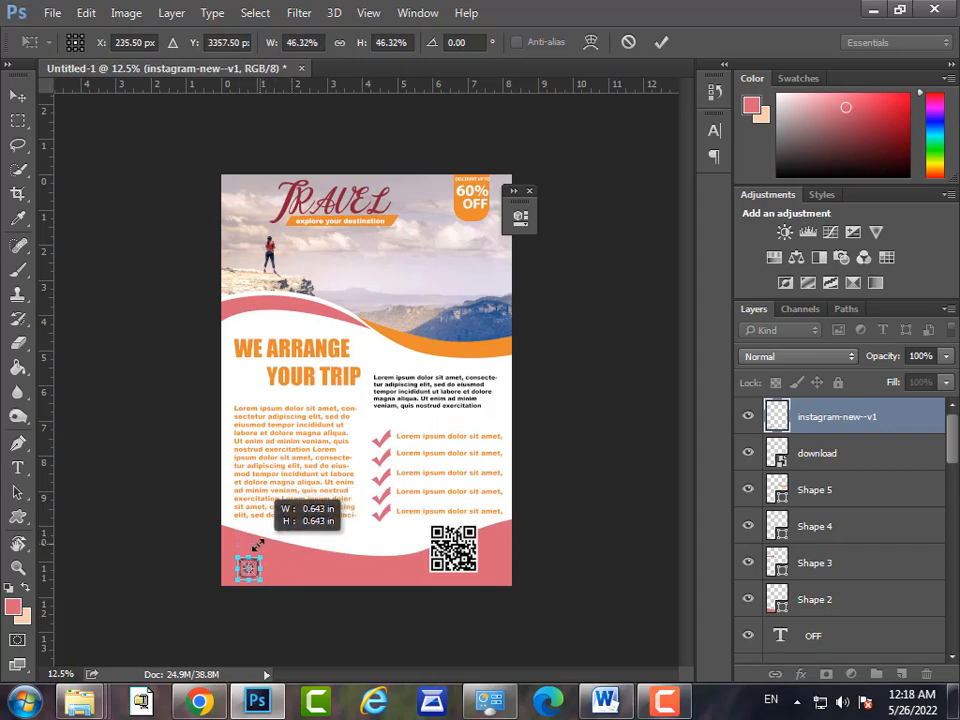
pyautogui.press('Return')
# Place the twitter icon from the image folder and scale it down beside the Instagram icon on the pink footer
pyautogui.moveTo(80, 702)
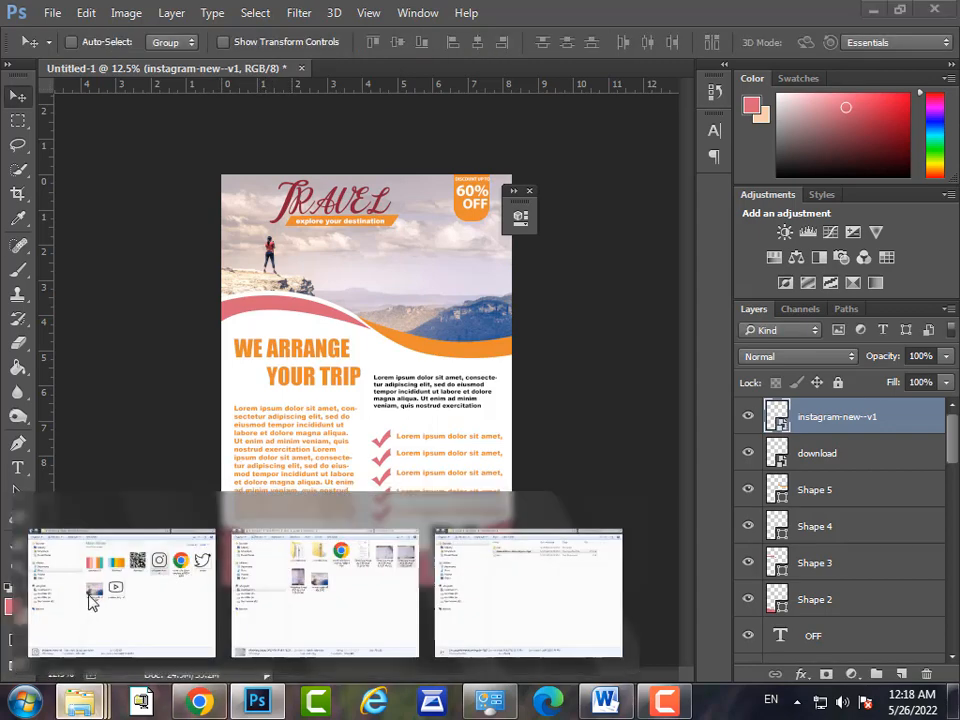
pyautogui.click(90, 600)
pyautogui.moveTo(894, 182); pyautogui.dragTo(300, 572)
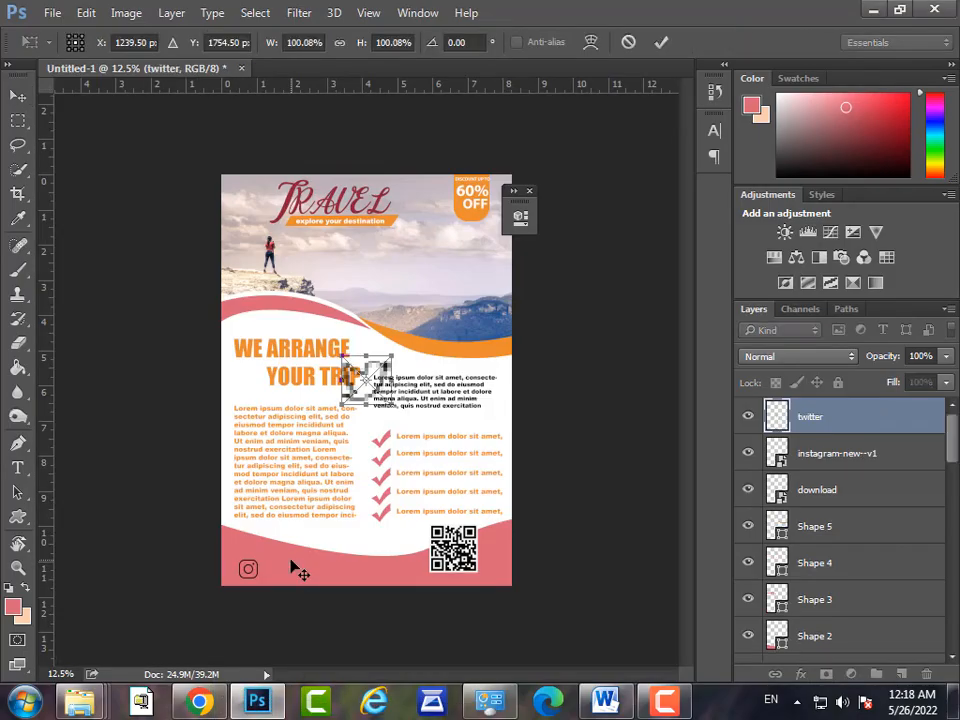
pyautogui.moveTo(381, 368); pyautogui.dragTo(283, 557)
pyautogui.press('Return')
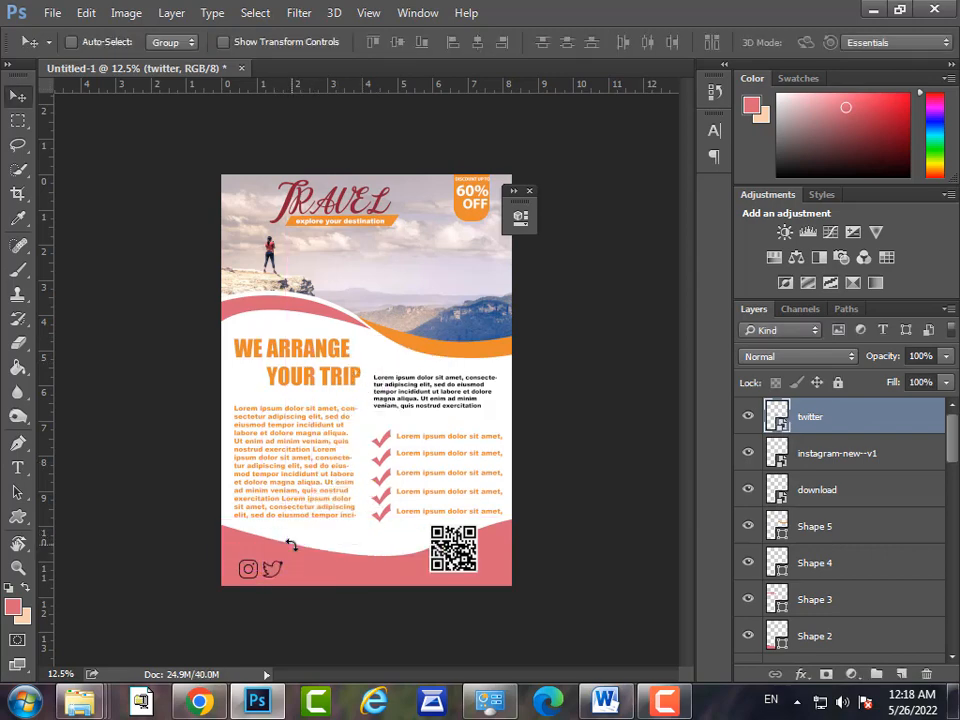
# Place the youtube-play--v1 icon and scale it down beside the Twitter icon on the pink footer
pyautogui.click(80, 700)
pyautogui.moveTo(450, 325); pyautogui.dragTo(305, 572)
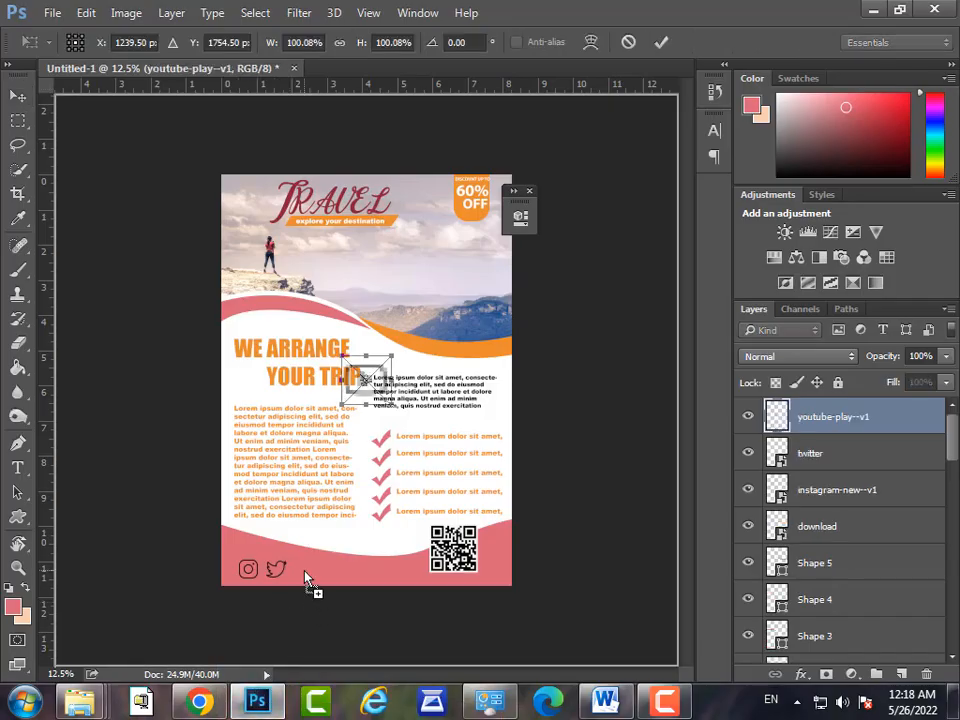
pyautogui.press('Return')
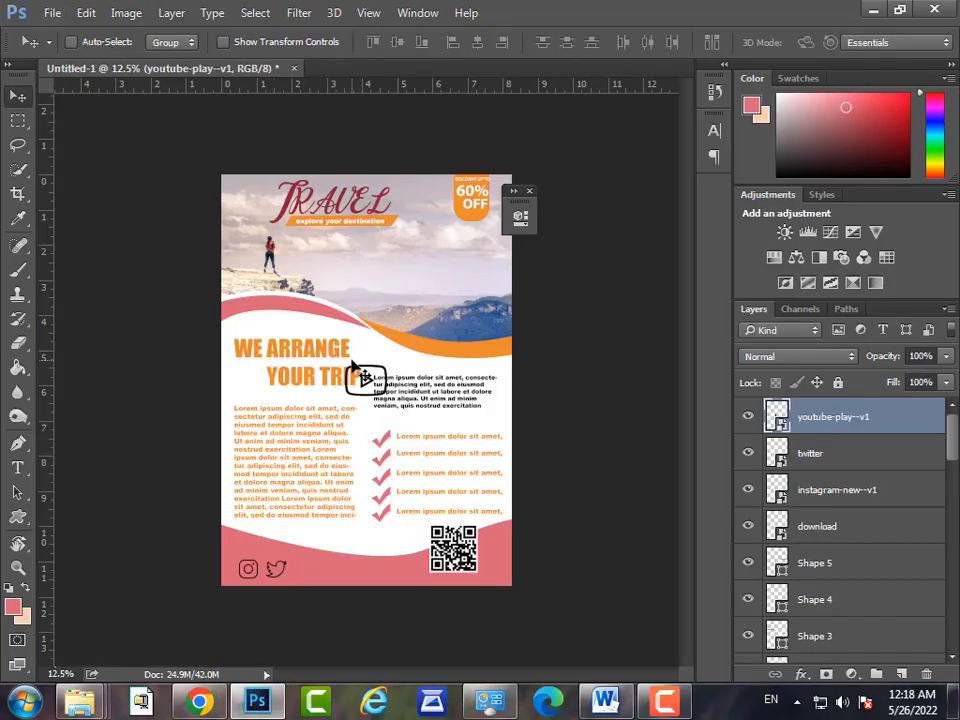
pyautogui.moveTo(364, 381); pyautogui.dragTo(285, 552)
pyautogui.hotkey('ctrl', 't')
pyautogui.press('Return')
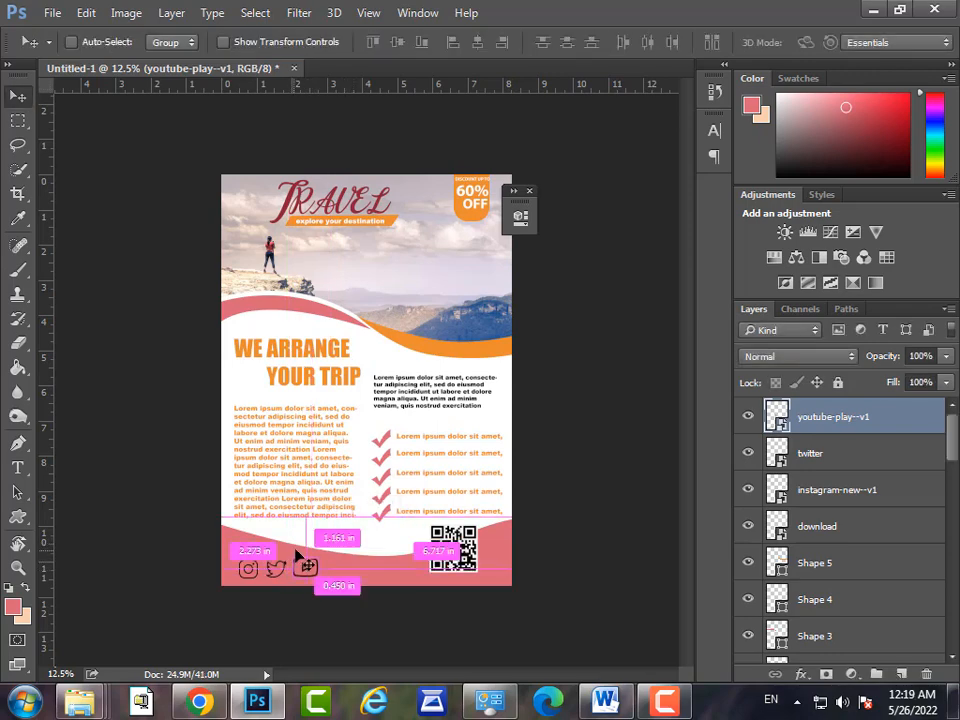
# Shrink the YouTube icon slightly more within the social icon row
pyautogui.hotkey('ctrl', 't')
pyautogui.moveTo(321, 550); pyautogui.dragTo(315, 553)
pyautogui.press('Return')
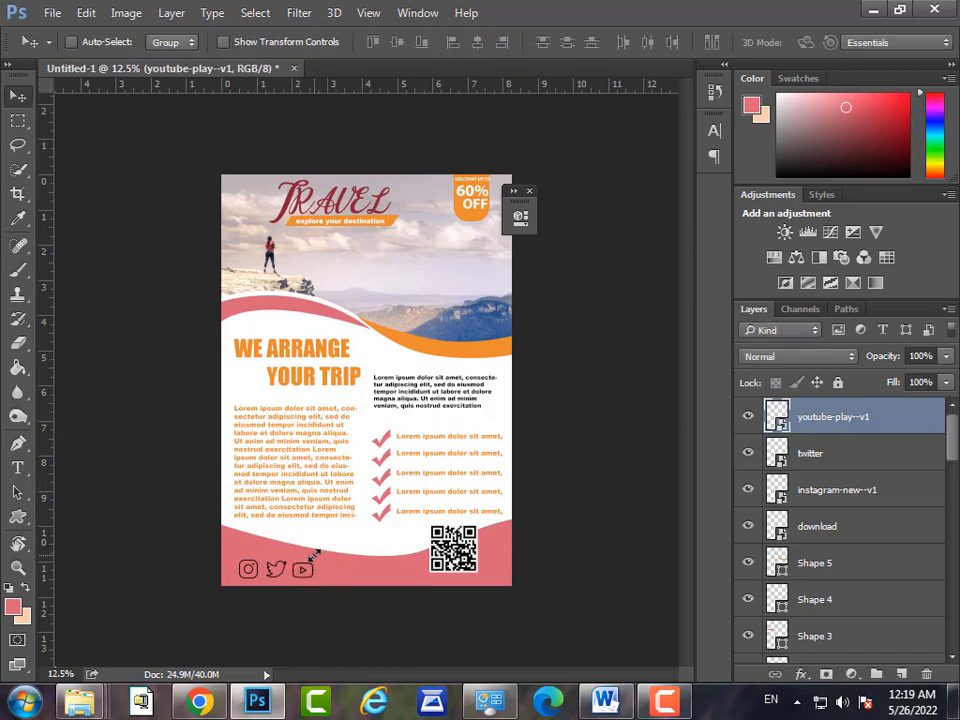
# Scale the Twitter icon in the footer down to about 35.73%
pyautogui.keyDown('ctrl'); pyautogui.click(283, 569); pyautogui.keyUp('ctrl')
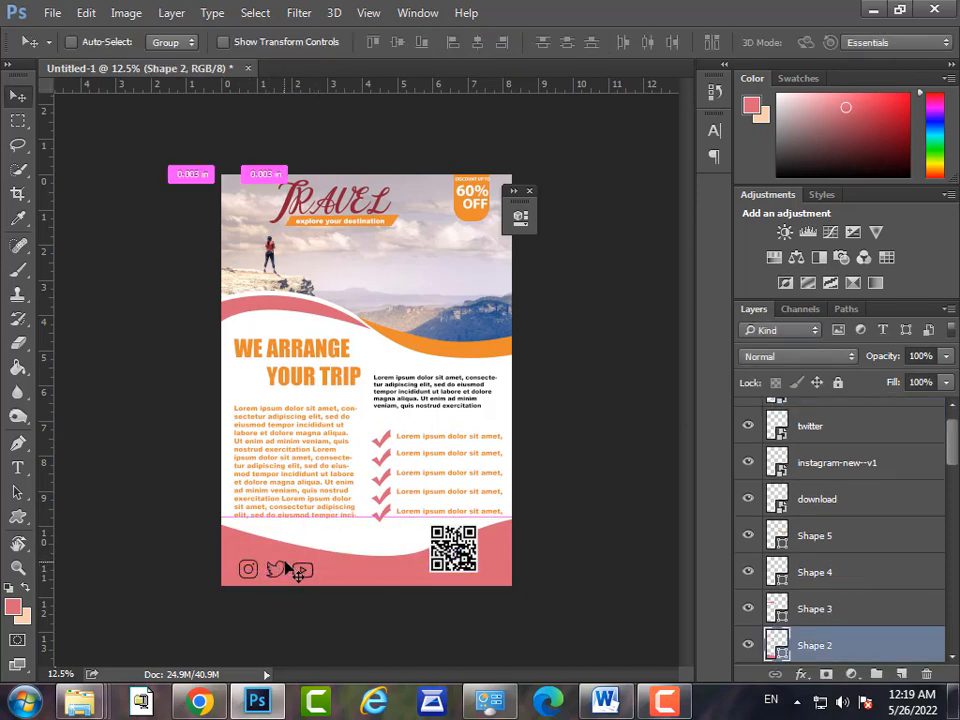
pyautogui.keyDown('ctrl'); pyautogui.click(274, 570); pyautogui.keyUp('ctrl')
pyautogui.hotkey('ctrl', 't')
pyautogui.moveTo(290, 553); pyautogui.dragTo(287, 556)
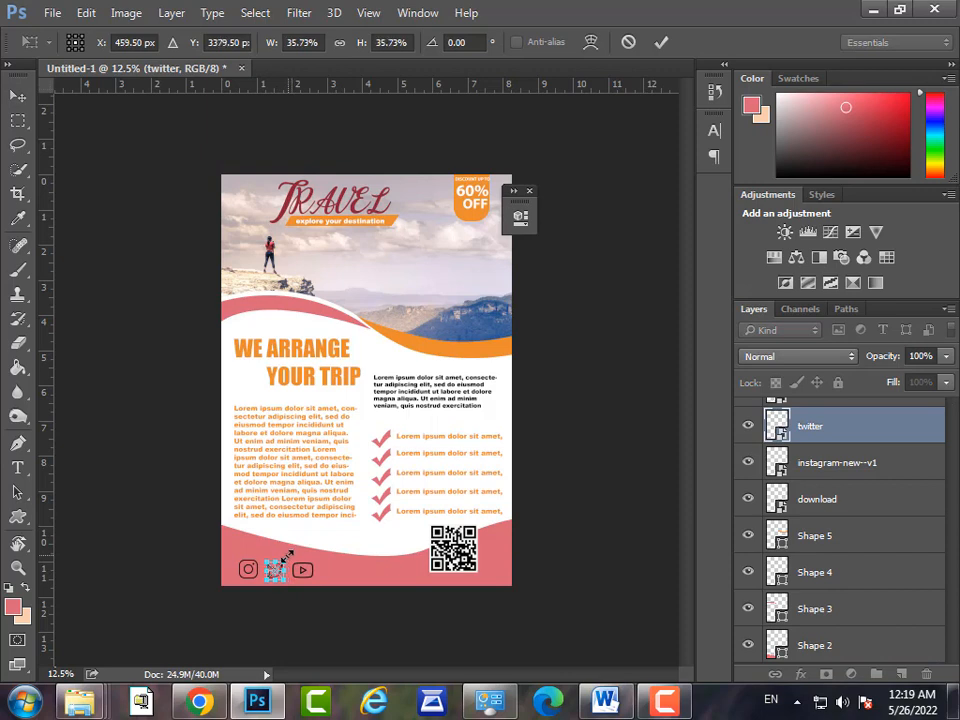
pyautogui.press('Return')
pyautogui.press('ctrl')
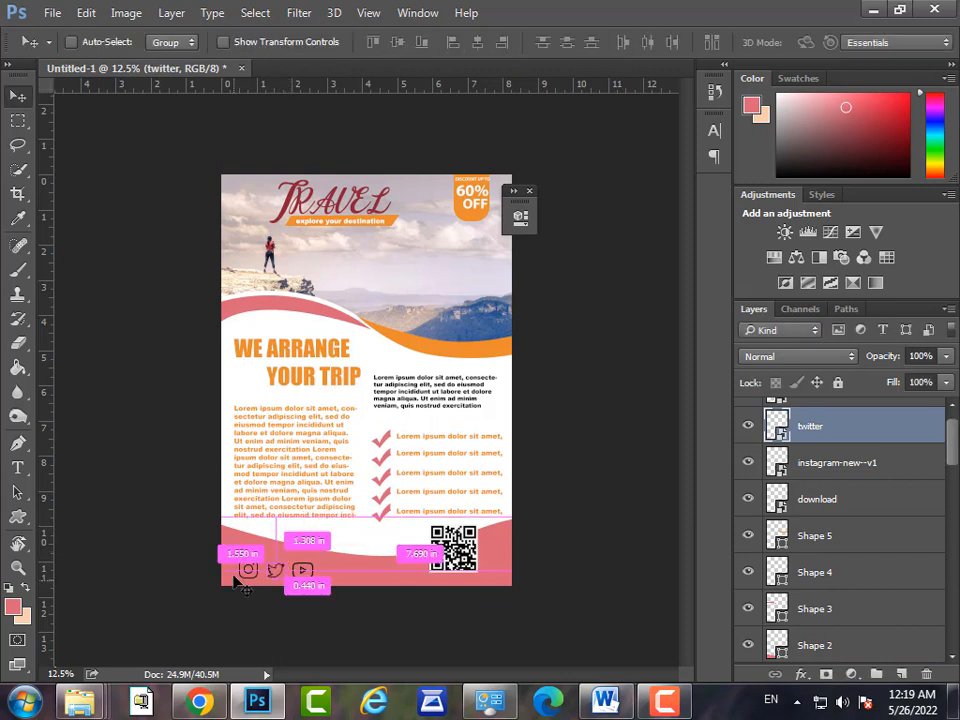
# Scale the Instagram icon down to 35.73% and shift the Twitter icon slightly to even out the row's spacing
pyautogui.keyDown('ctrl'); pyautogui.click(255, 568); pyautogui.keyUp('ctrl')
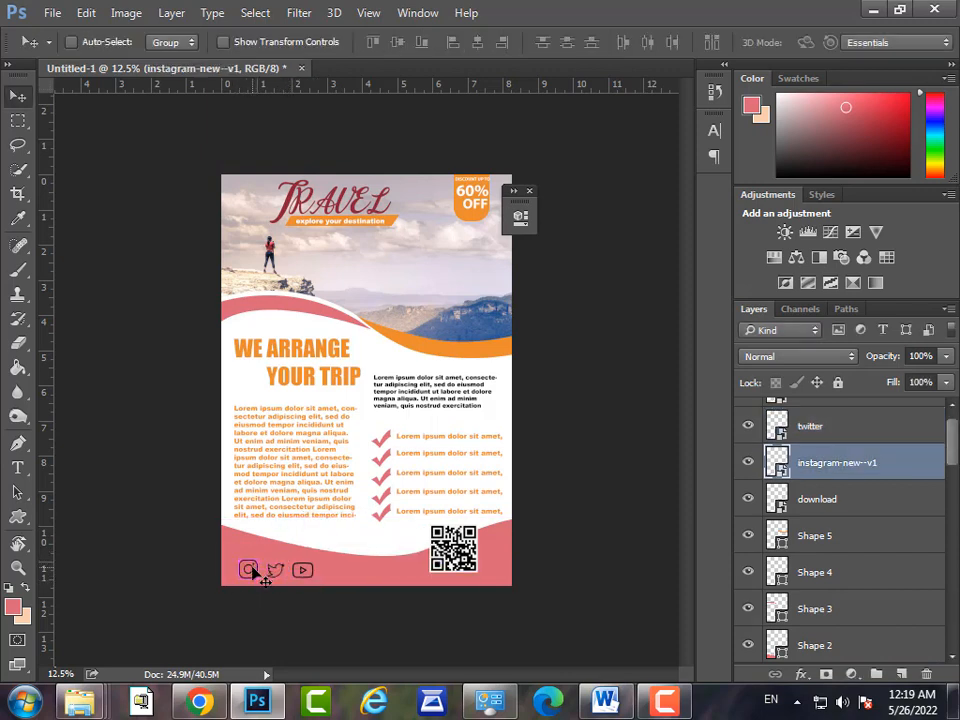
pyautogui.hotkey('ctrl', 't')
pyautogui.moveTo(263, 555); pyautogui.dragTo(256, 562)
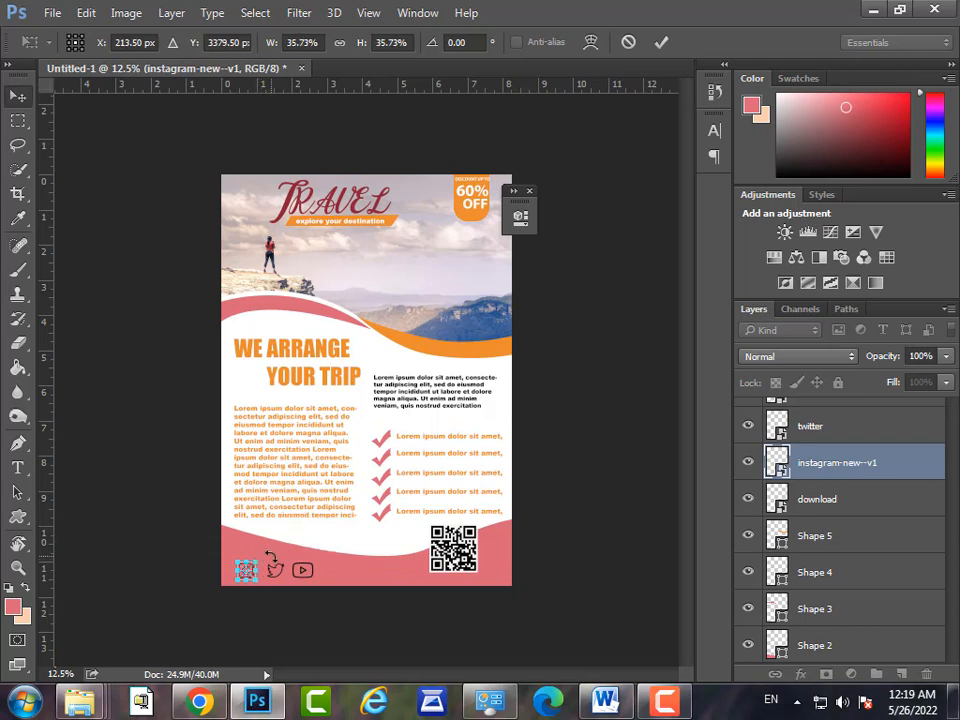
pyautogui.press('Return')
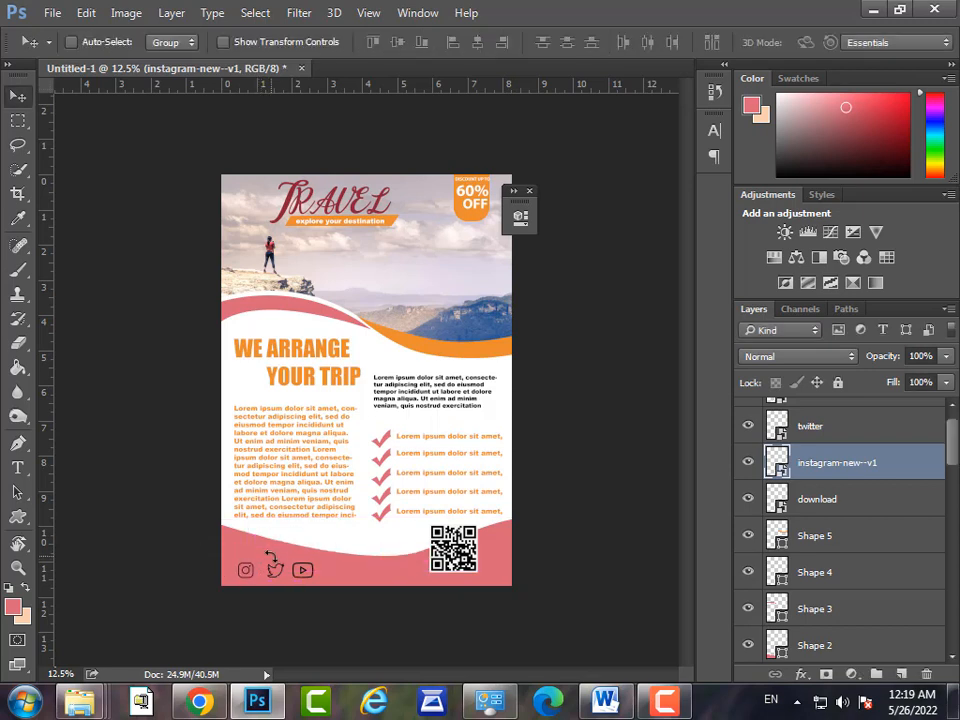
pyautogui.keyDown('ctrl'); pyautogui.click(283, 568); pyautogui.keyUp('ctrl')
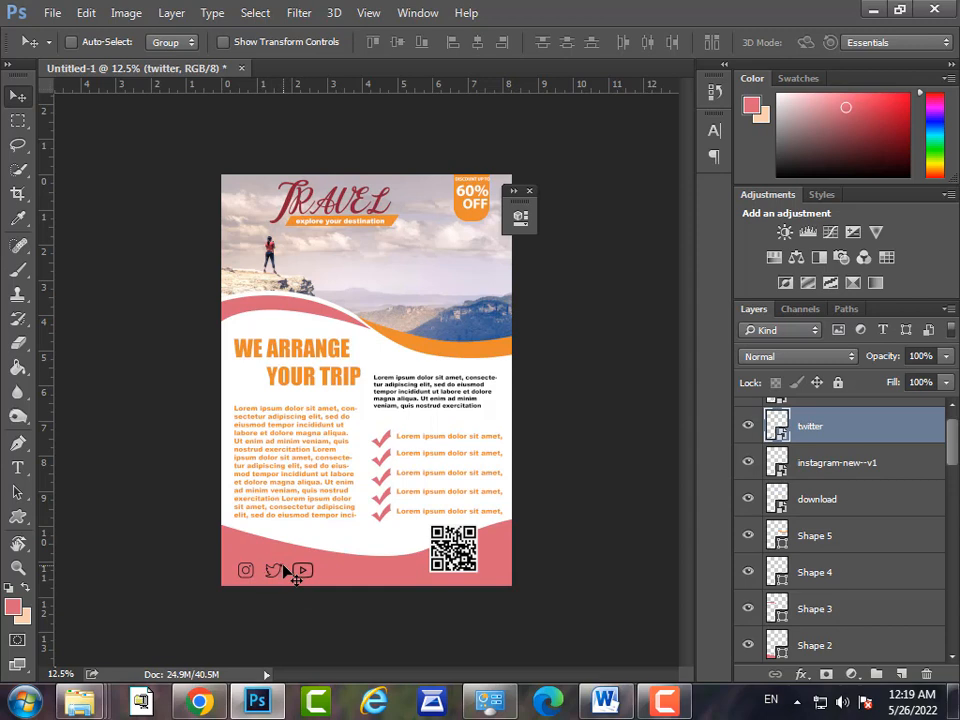
# Add the text "CALL US" on the pink footer between the YouTube icon and the QR code
pyautogui.press('t')
pyautogui.click(369, 566)
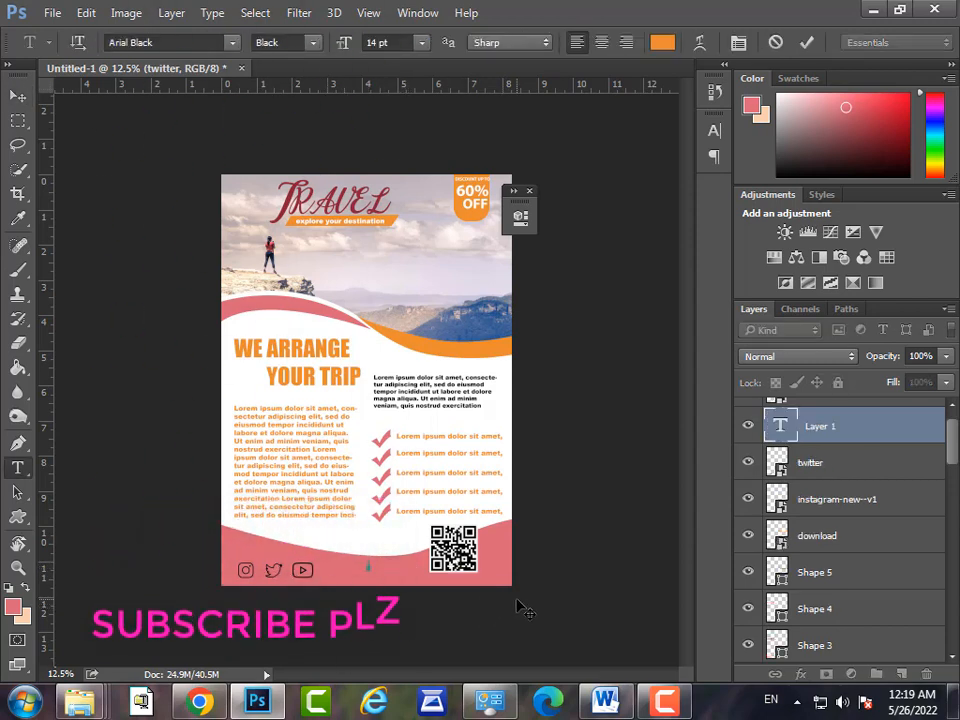
pyautogui.write('www')
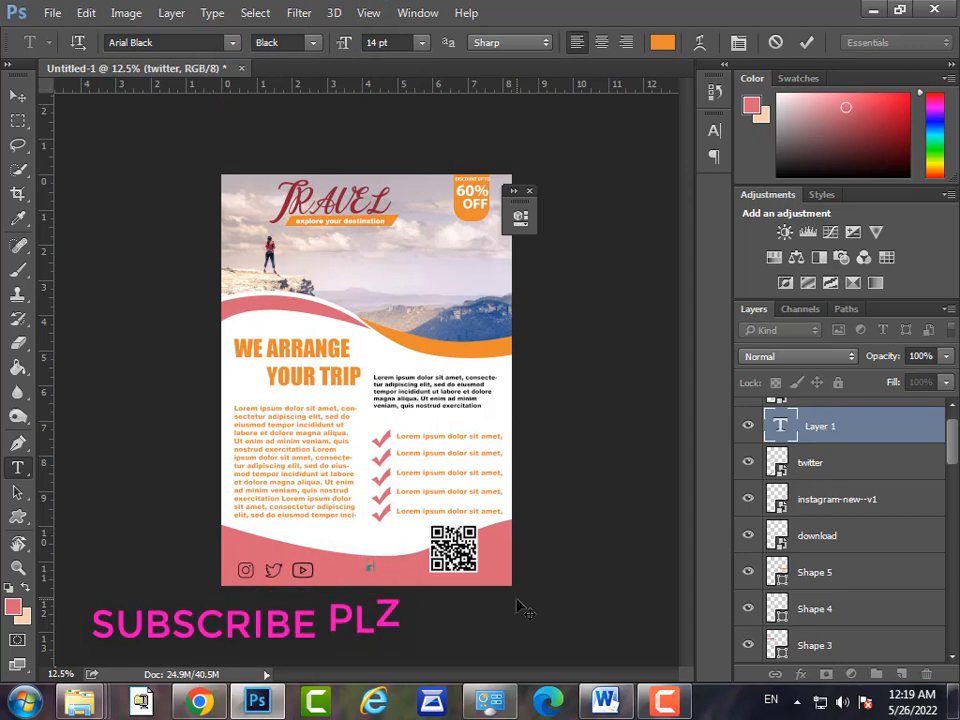
pyautogui.hotkey('ctrl', 'Return')
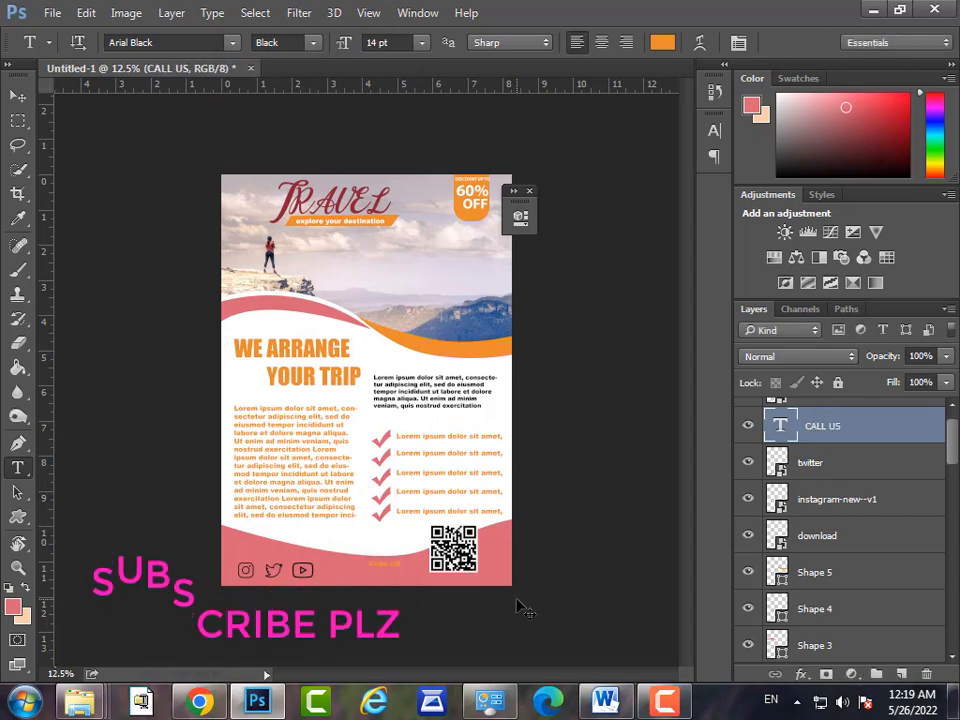
# Color the CALL US text white (ffffff) and move it slightly closer to the YouTube icon
pyautogui.click(661, 43)
pyautogui.moveTo(407, 296); pyautogui.dragTo(396, 285)
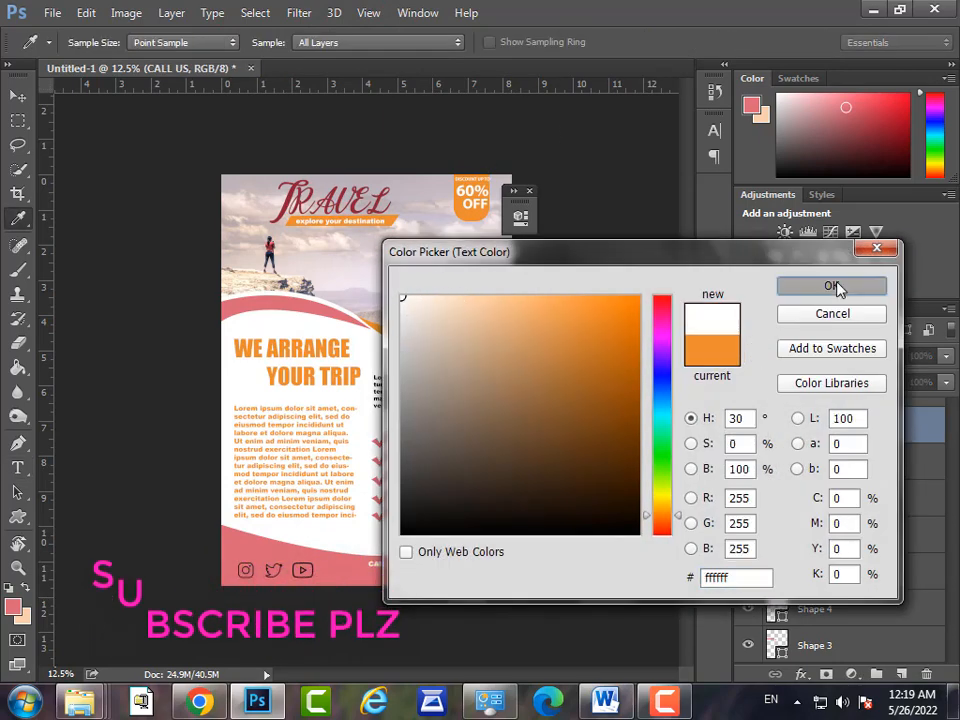
pyautogui.click(835, 285)
pyautogui.press('v')
pyautogui.moveTo(370, 565)
pyautogui.mouseDown()
pyautogui.moveTo(378, 568)
pyautogui.moveTo(366, 560)
pyautogui.moveTo(362, 568)
pyautogui.mouseUp()
# Add the placeholder phone number as white text and move it directly beneath CALL US, aligned with its start
pyautogui.press('t')
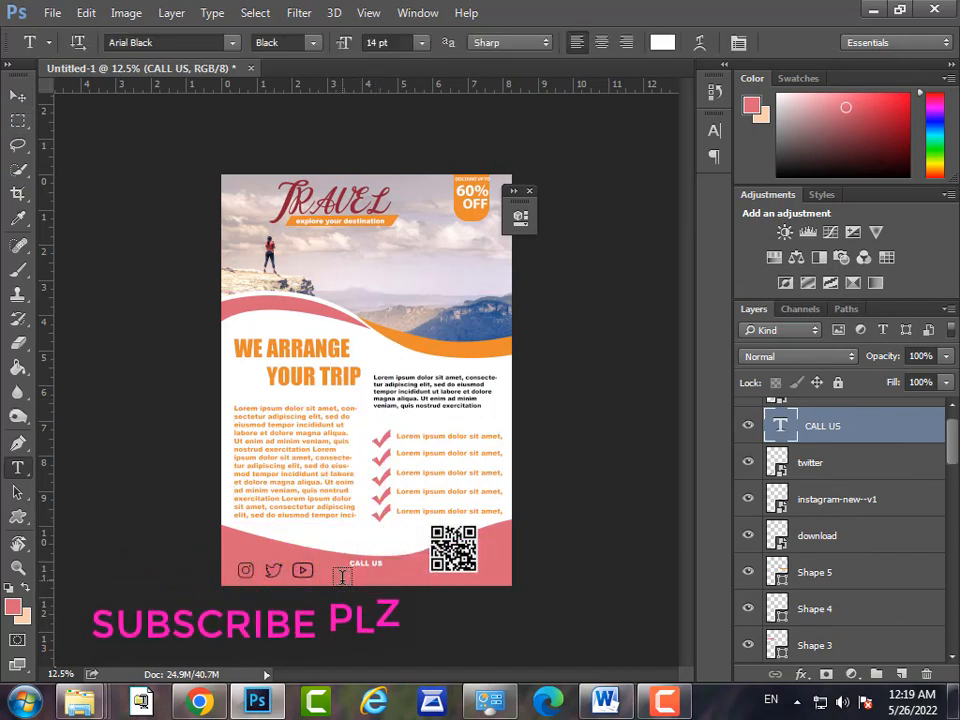
pyautogui.click(341, 575)
pyautogui.write('0123456789')
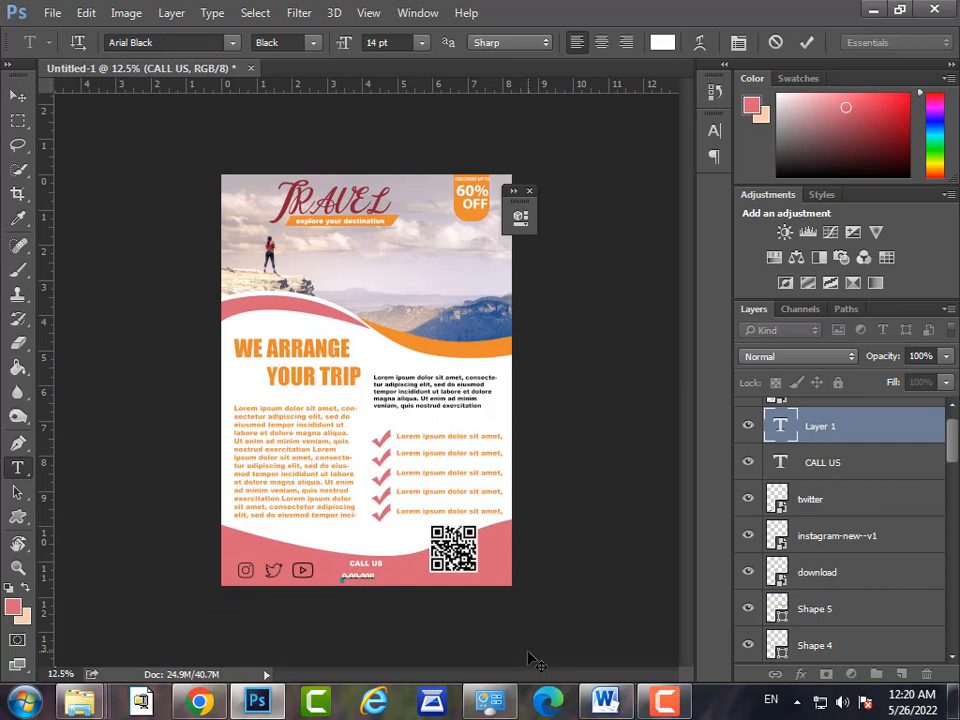
pyautogui.write('0-0')
pyautogui.hotkey('ctrl', 'Return')
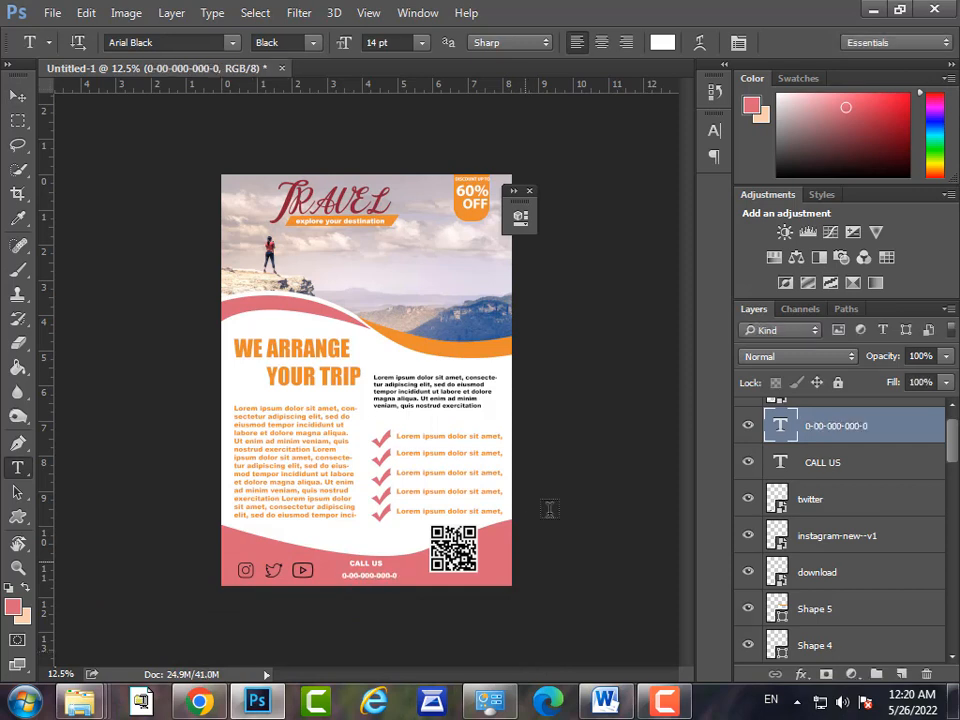
pyautogui.click(18, 96)
pyautogui.moveTo(396, 617); pyautogui.dragTo(374, 579)
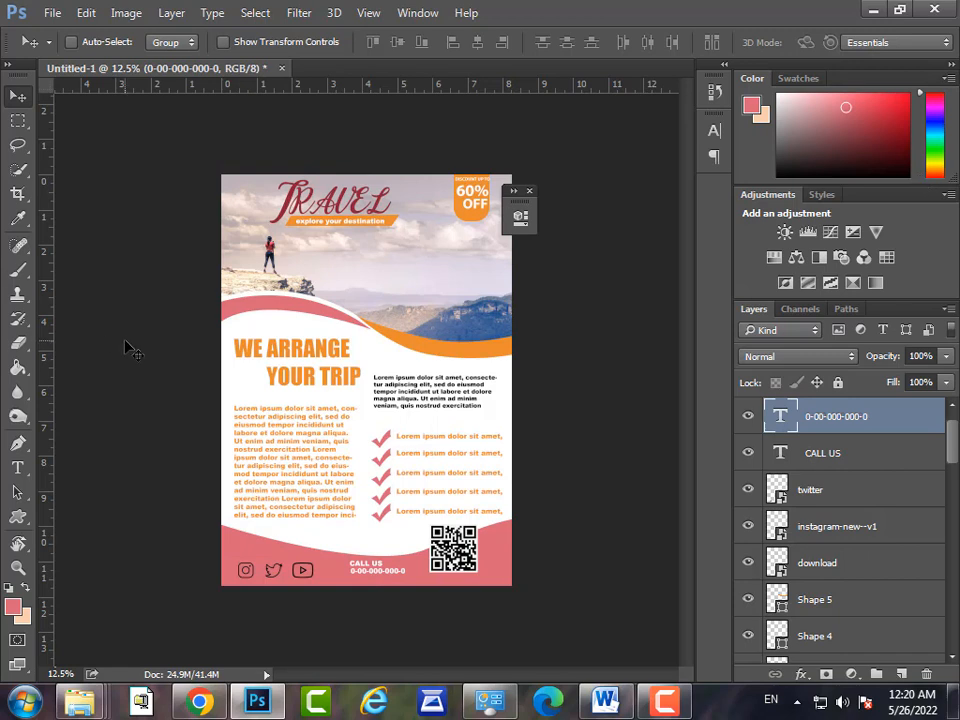
pyautogui.press('t')
pyautogui.moveTo(17, 517); pyautogui.dragTo(48, 586)
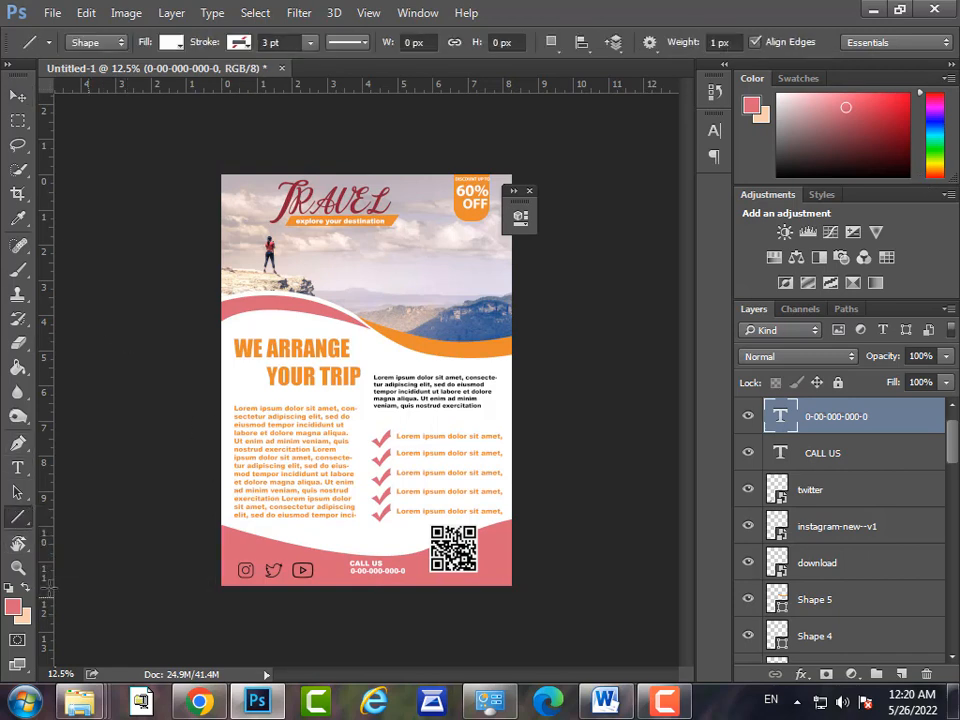
pyautogui.moveTo(17, 517); pyautogui.dragTo(94, 668)
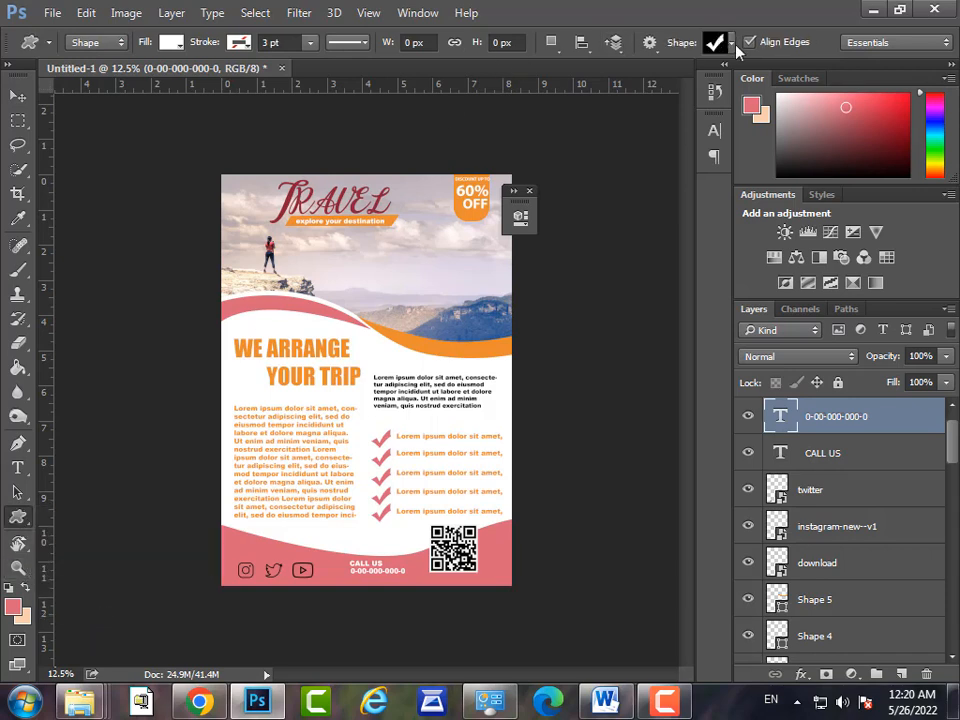
pyautogui.click(731, 42)
pyautogui.scroll(-3, 700, 130)
pyautogui.scroll(3, 700, 130)
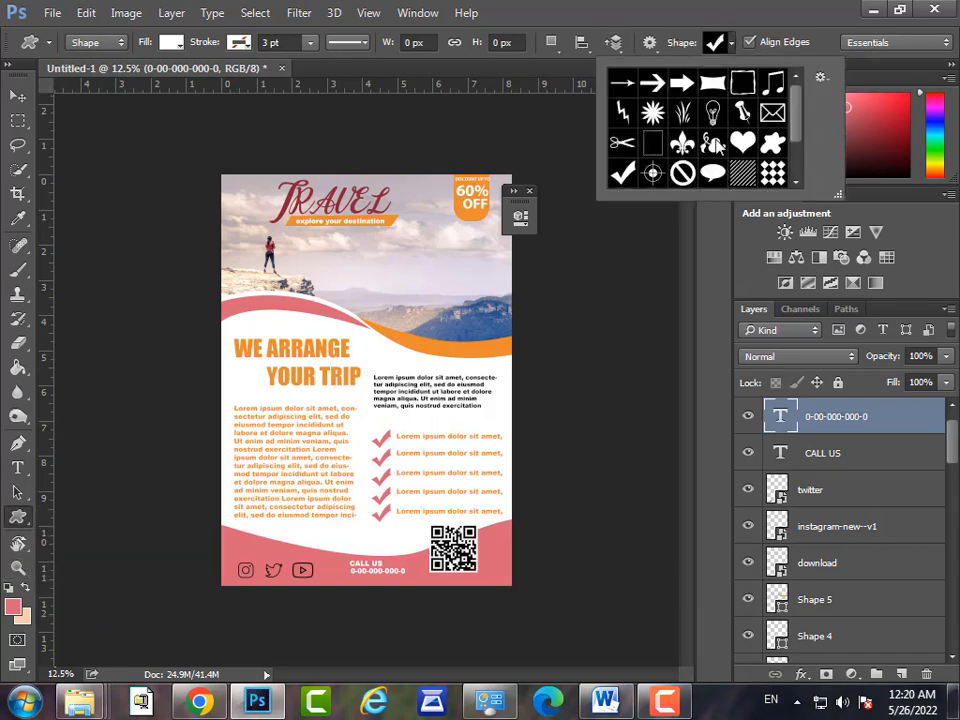
pyautogui.click(818, 8)
# Add the black Arial Black text "FREEPSD PLANET" at 14 pt on the white area above the footer's social icons
pyautogui.press('t')
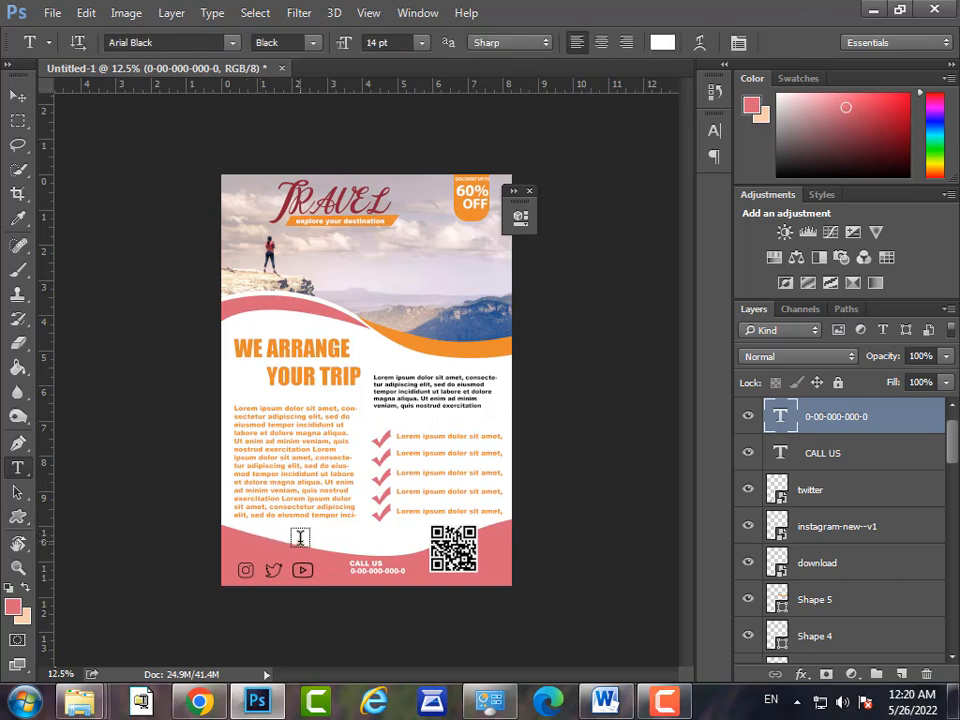
pyautogui.click(299, 541)
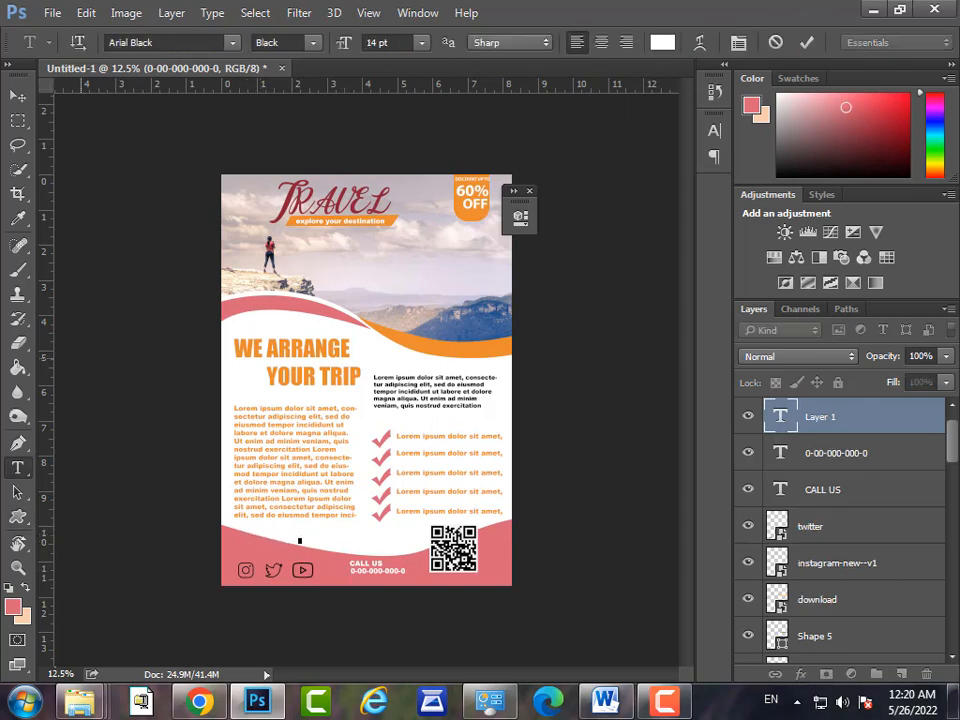
pyautogui.click(662, 42)
pyautogui.click(799, 284)
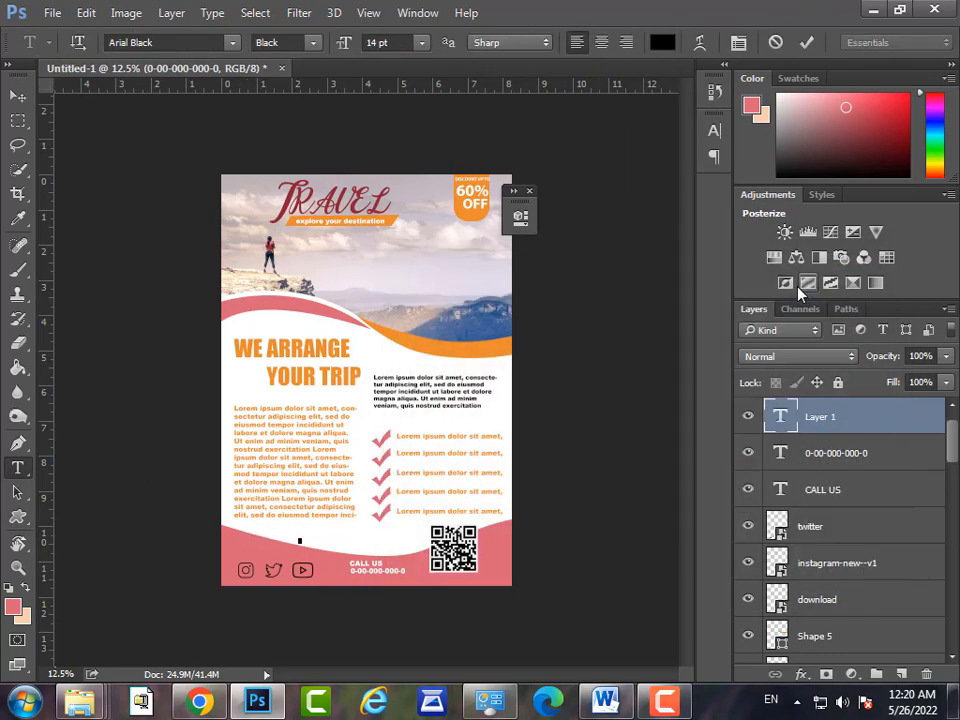
pyautogui.write('esNET')
pyautogui.hotkey('ctrl', 'Return')
# Scale the FREEPSD PLANET text up to about 21.84 pt
pyautogui.hotkey('ctrl', 't')
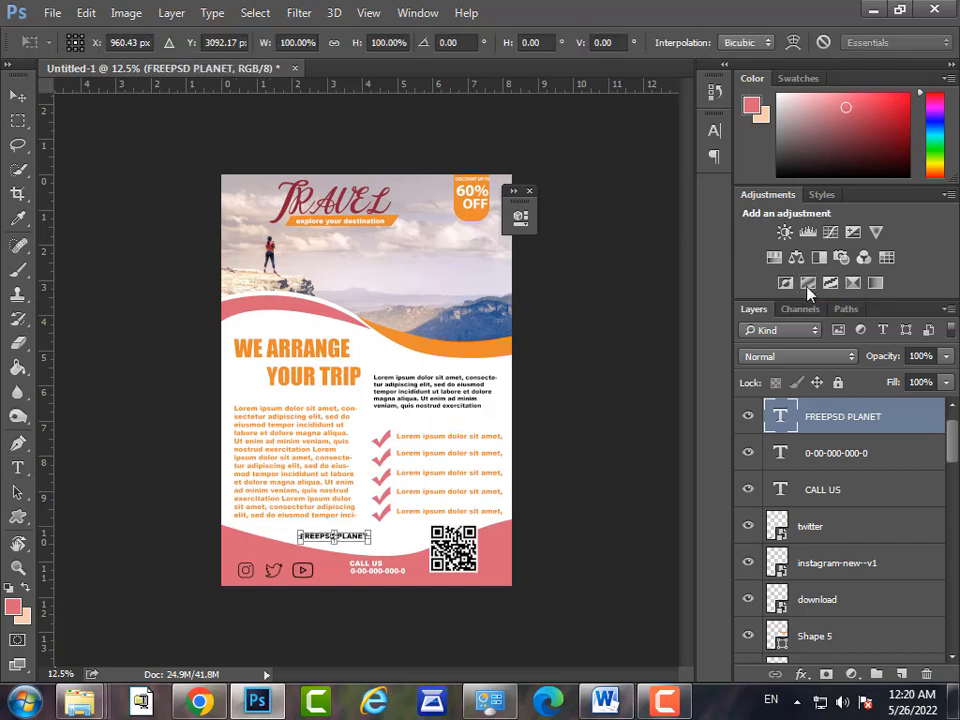
pyautogui.moveTo(373, 537); pyautogui.dragTo(387, 537)
pyautogui.press('Return')
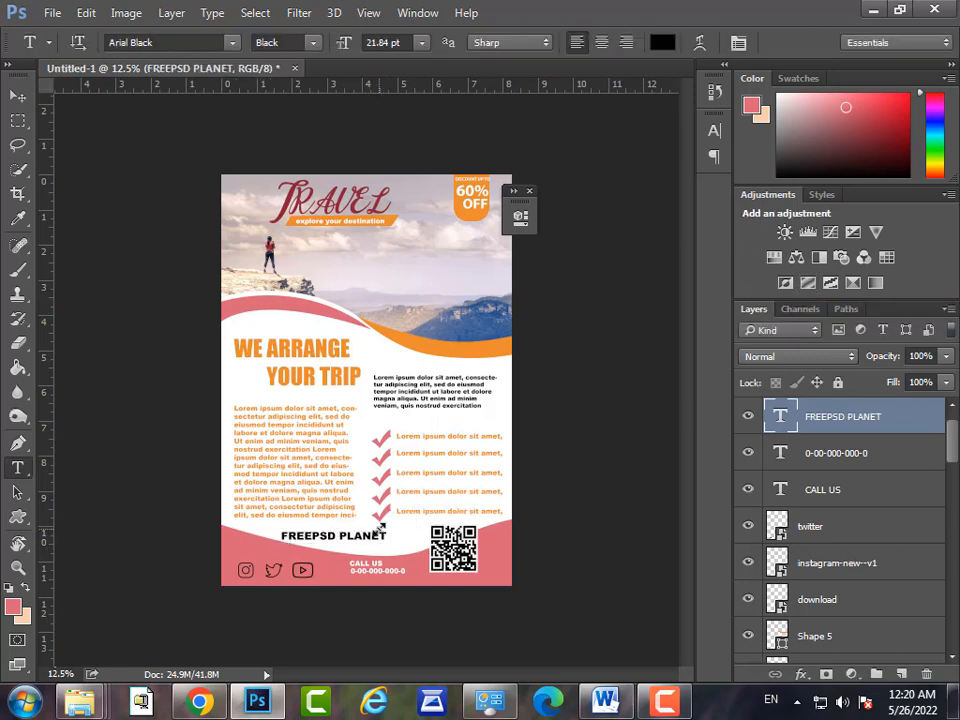
# Move the FREEPSD PLANET text horizontally toward the QR code, leaving a small gap before it
pyautogui.press('v')
pyautogui.hotkey('shift', 'Right')
pyautogui.hotkey('shift', 'Right')
pyautogui.hotkey('shift', 'Right')
pyautogui.hotkey('shift', 'Right')
pyautogui.hotkey('shift', 'Right')
pyautogui.hotkey('shift', 'Right')
pyautogui.hotkey('shift', 'Right')
pyautogui.hotkey('shift', 'Right')
pyautogui.hotkey('shift', 'Right')
pyautogui.hotkey('shift', 'Right')
pyautogui.hotkey('shift', 'Right')
pyautogui.hotkey('shift', 'Right')
pyautogui.hotkey('shift', 'Right')
pyautogui.hotkey('shift', 'Right')
pyautogui.hotkey('shift', 'Right')
pyautogui.hotkey('shift', 'Right')
pyautogui.hotkey('shift', 'Right')
pyautogui.hotkey('shift', 'Right')
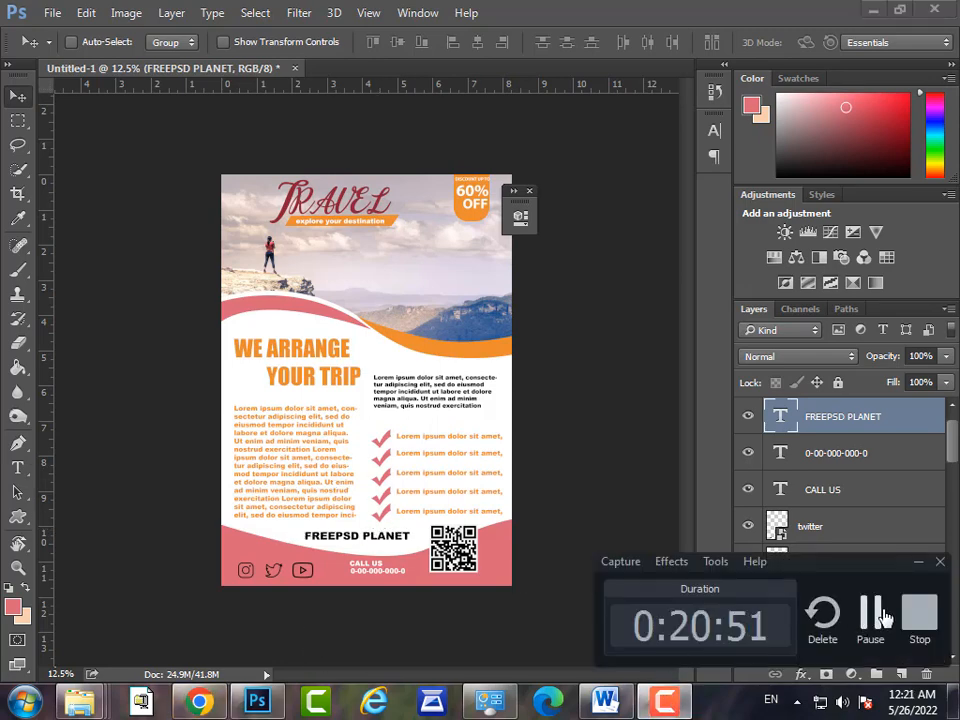
pyautogui.click(870, 620)
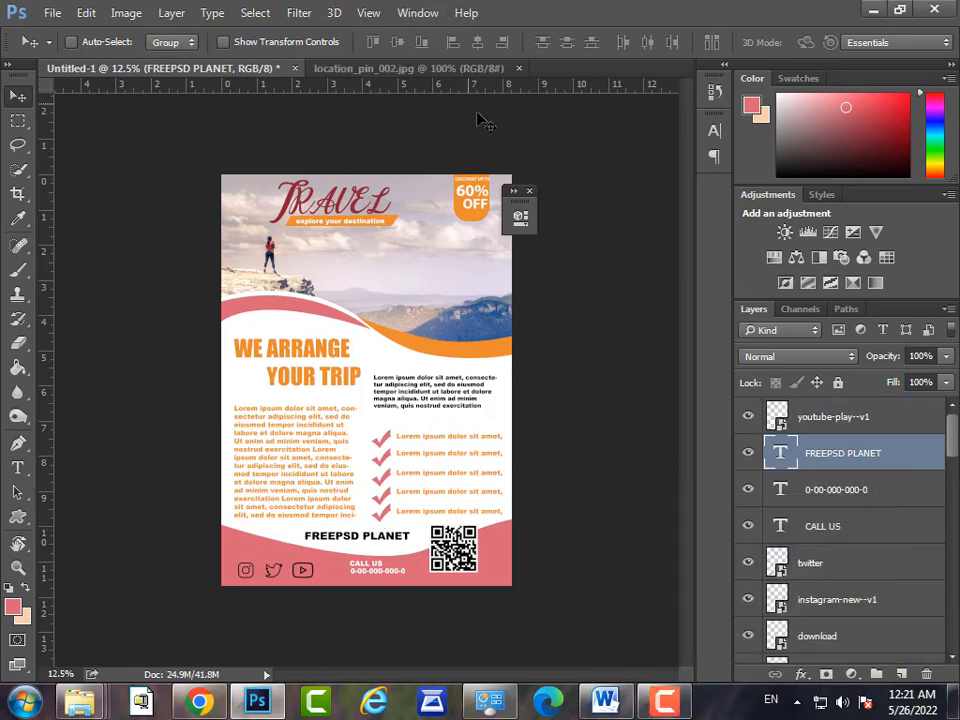
# Bring the pin from location_pin_002.jpg into the flyer, scaled down to text height at the start of FREEPSD PLANET
pyautogui.click(450, 67)
pyautogui.moveTo(415, 390); pyautogui.dragTo(289, 550)
pyautogui.hotkey('ctrl', 't')
pyautogui.press('Return')
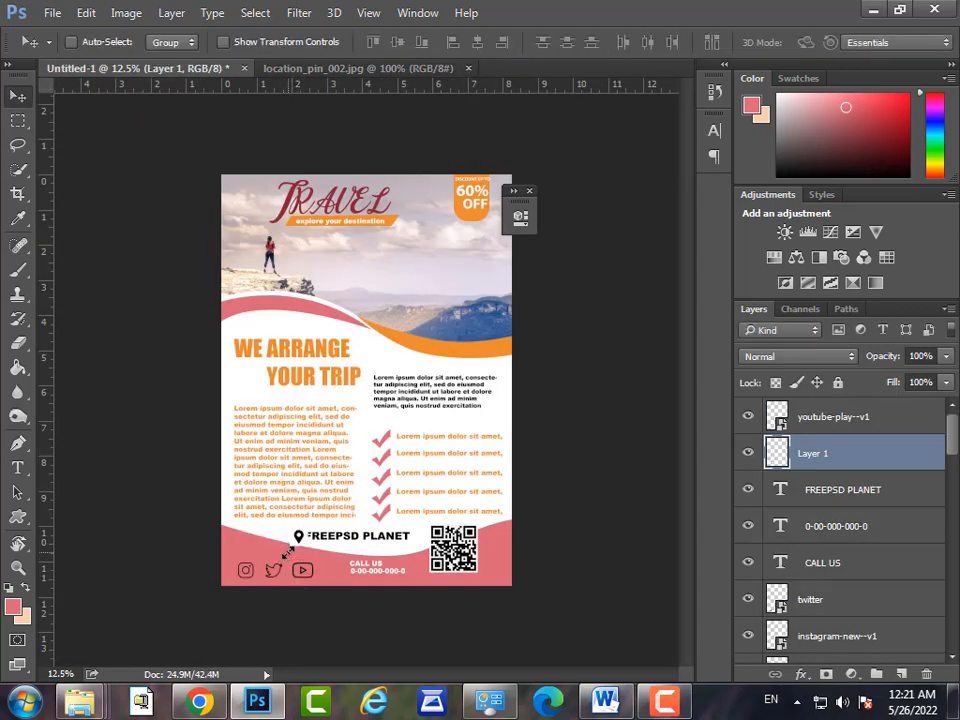
# Shift the FREEPSD PLANET text slightly toward the QR code and up so it clears and lines up with the location pin
pyautogui.keyDown('ctrl'); pyautogui.click(333, 531); pyautogui.keyUp('ctrl')
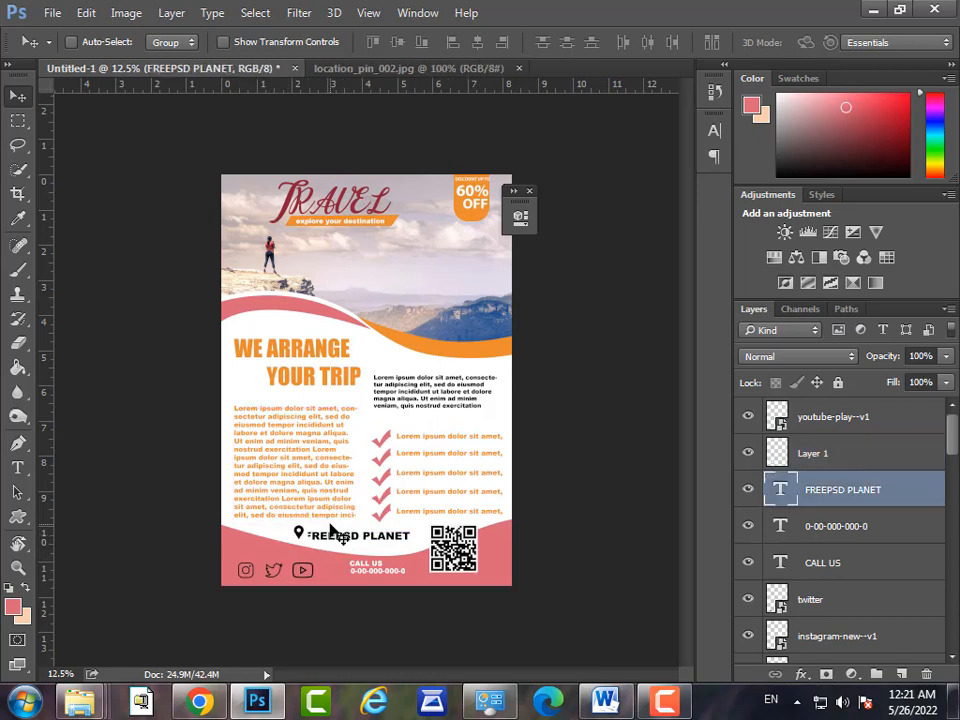
pyautogui.hotkey('shift', 'Right')
pyautogui.hotkey('shift', 'Right')
pyautogui.hotkey('shift', 'Right')
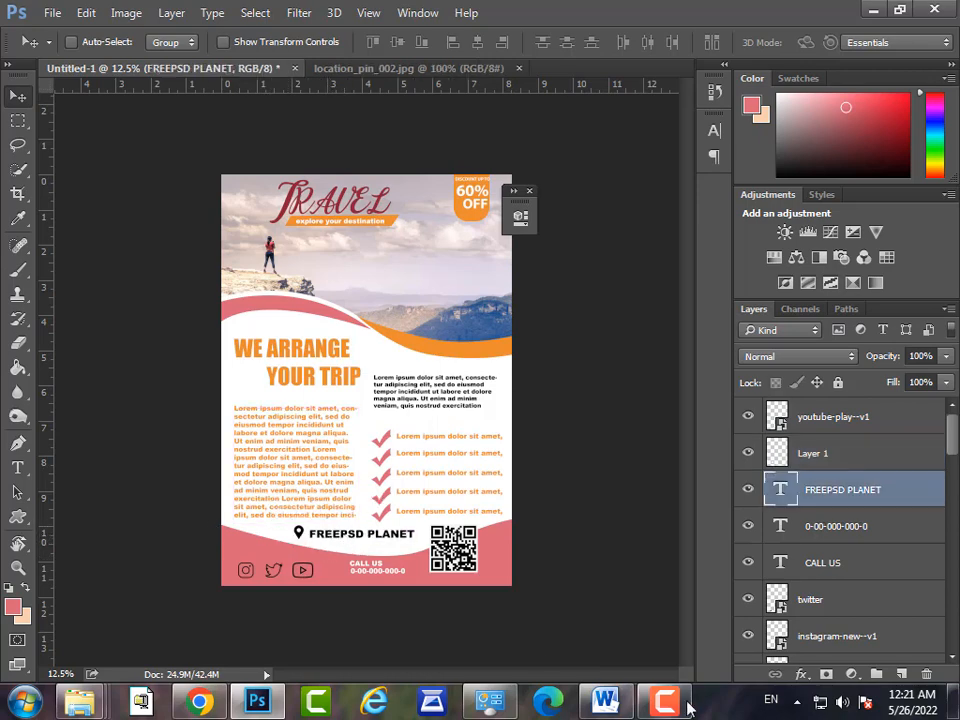